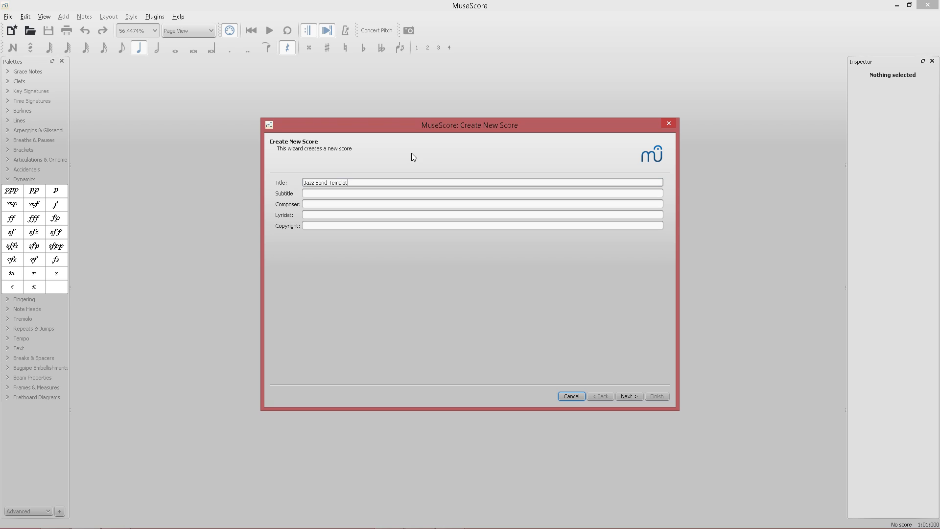
Step: Title the new score "Jazz Band Template for YouTube" and continue to the instrument selection
text(ouTube)
click(630, 396)
double_click(335, 252)
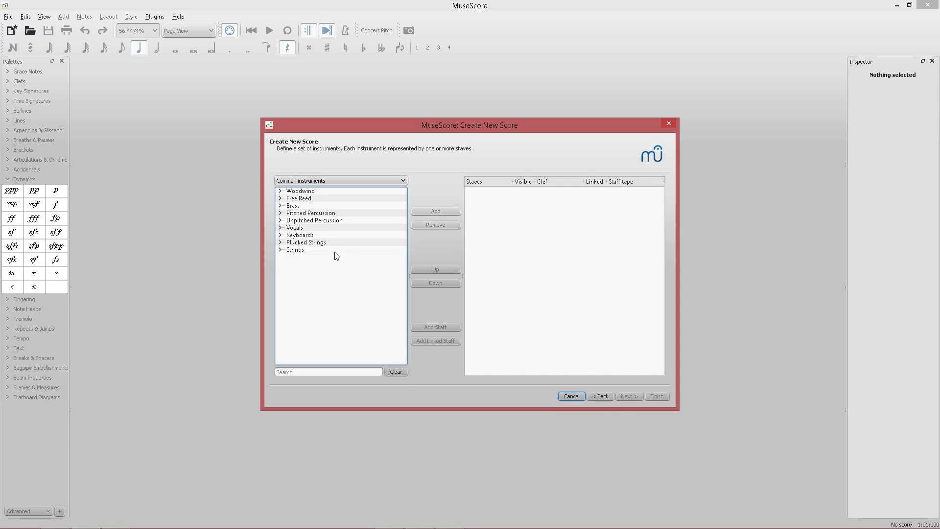
Step: Filter the available instruments to the Jazz instruments set and expand the Woodwind family
click(282, 191)
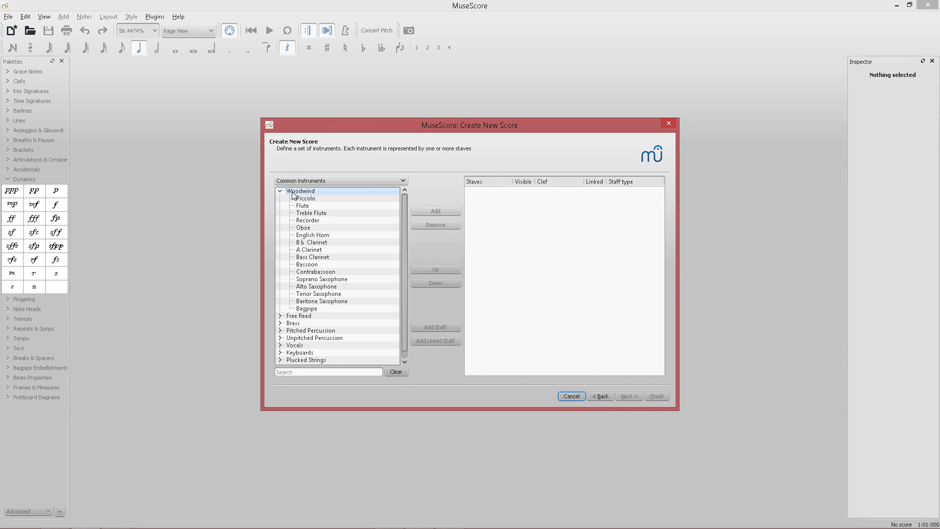
click(281, 191)
click(298, 180)
click(299, 196)
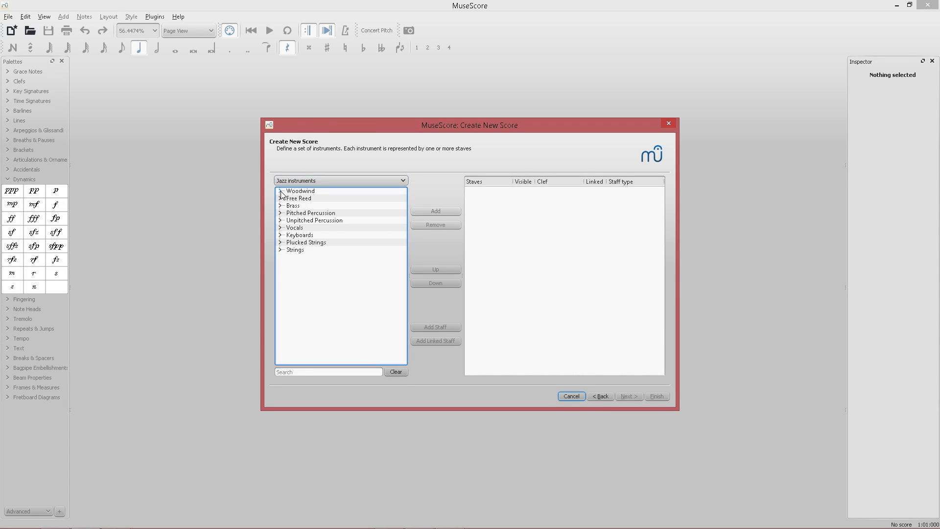
click(280, 191)
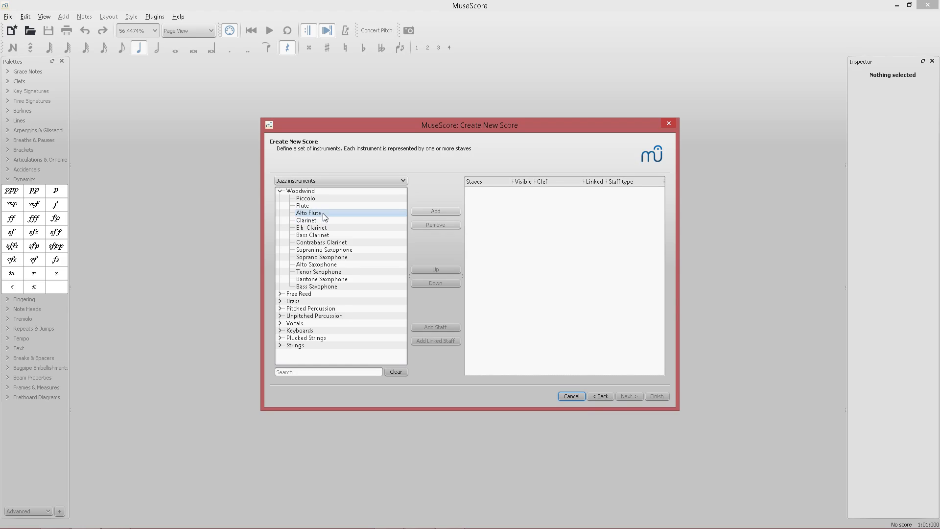
Step: Add two Alto Saxophones, two Tenor Saxophones and one Baritone Saxophone to the score's staves
click(342, 257)
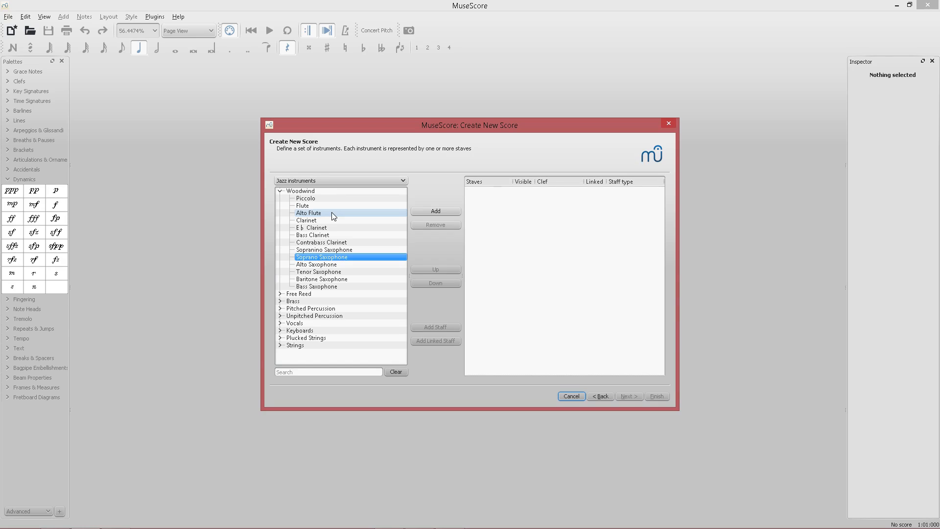
click(337, 265)
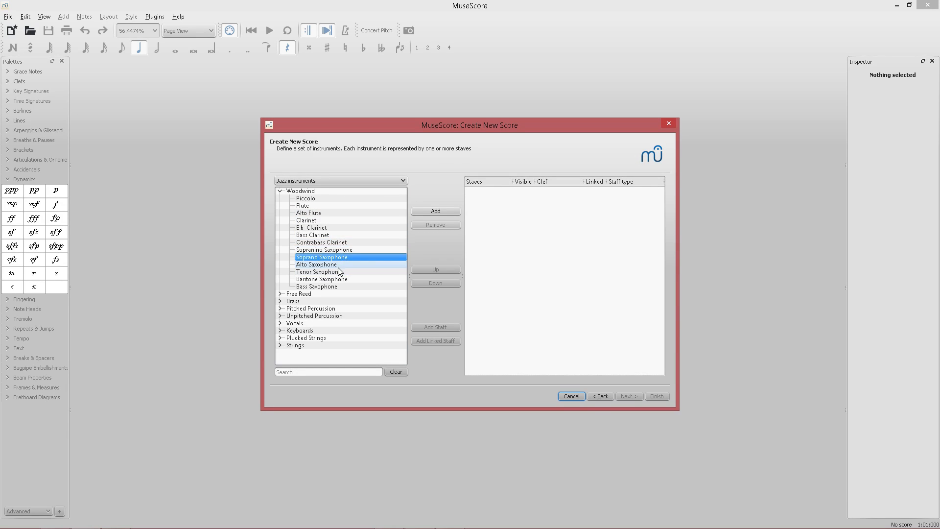
double_click(337, 266)
double_click(336, 266)
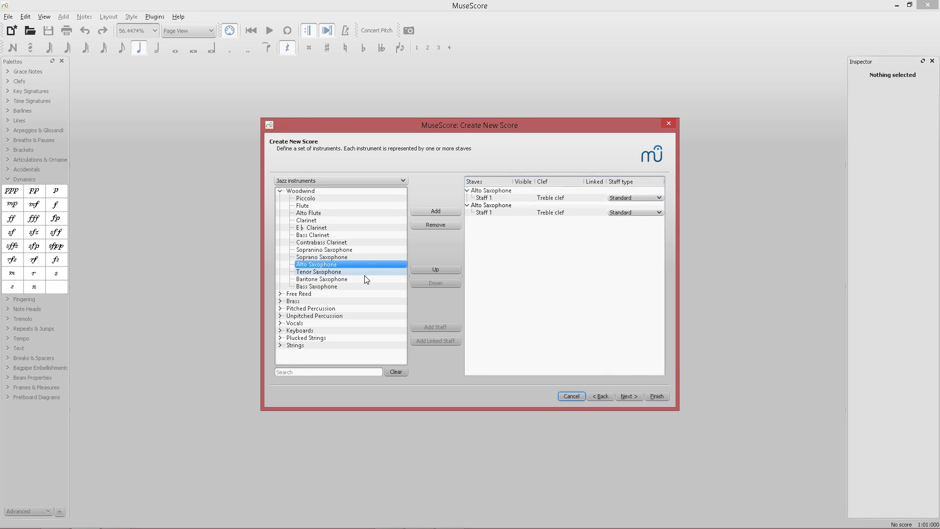
double_click(337, 273)
double_click(337, 272)
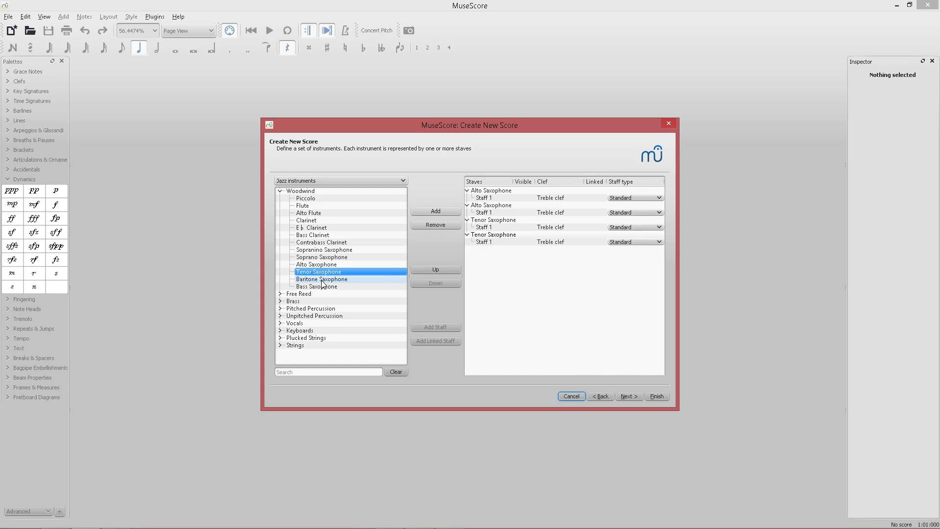
double_click(322, 280)
click(280, 190)
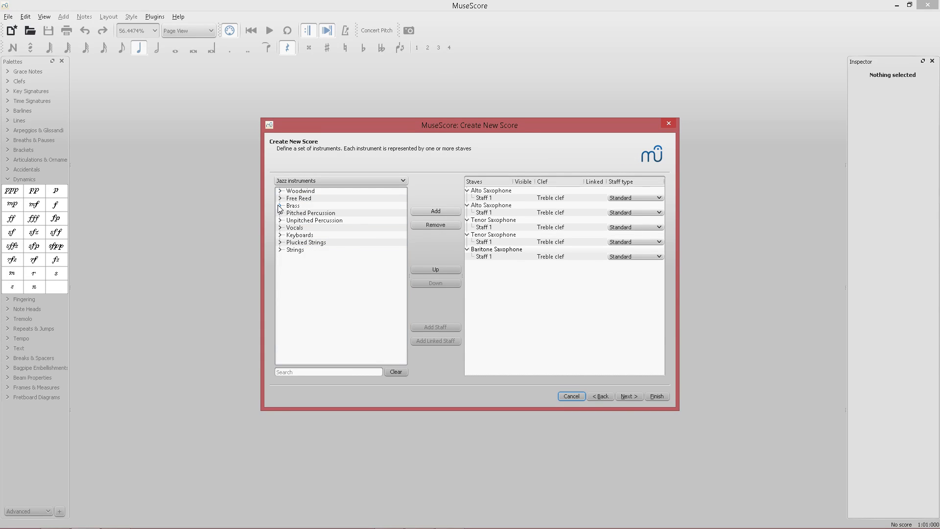
Step: Add four Trumpets from the Brass family to the score's staves
click(280, 205)
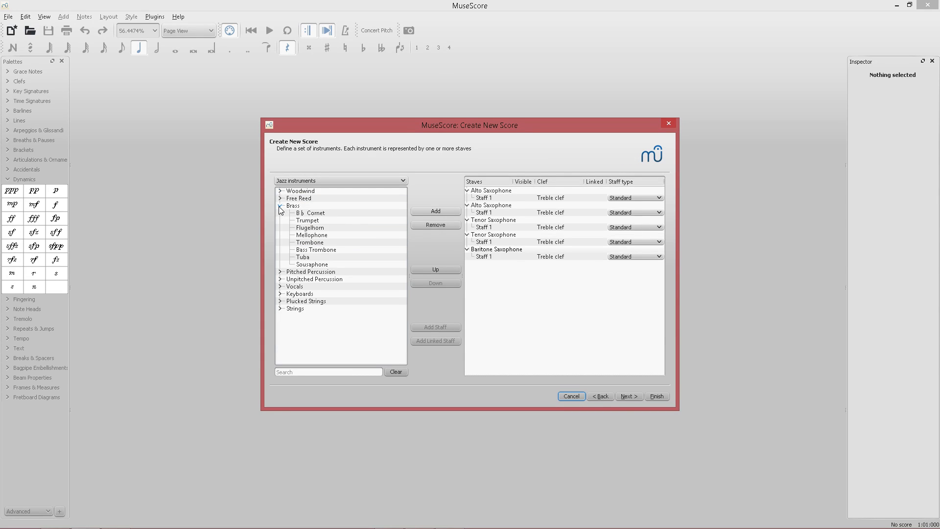
double_click(327, 221)
double_click(326, 221)
double_click(327, 221)
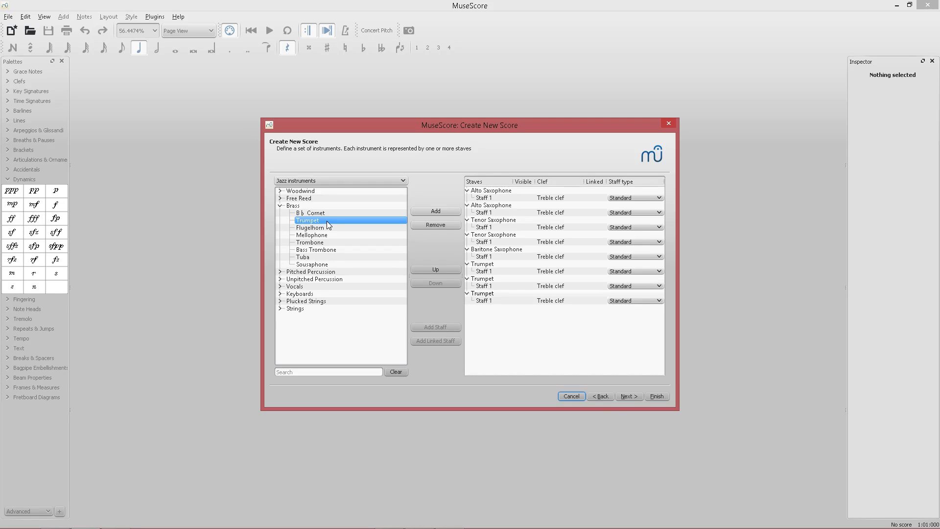
double_click(327, 221)
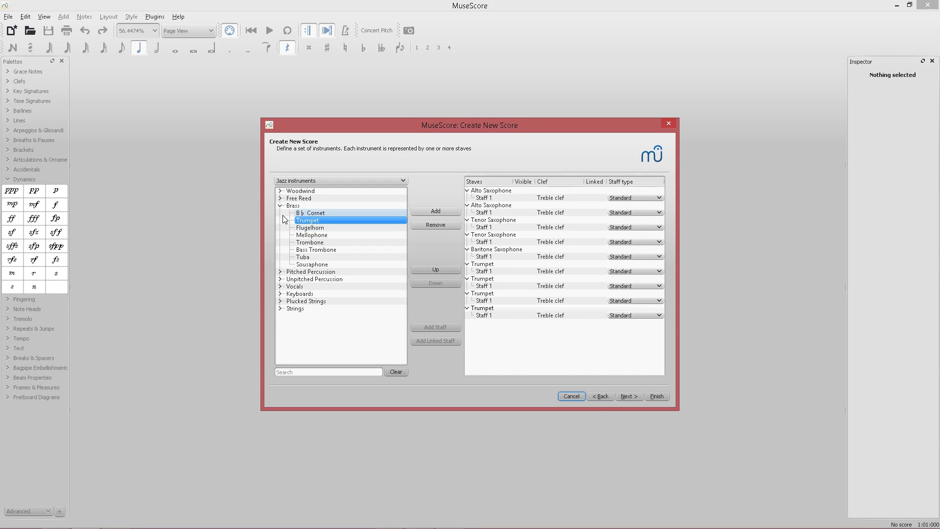
Step: Add three Trombones and one Bass Trombone to the score, and collapse the Brass family
double_click(304, 243)
double_click(304, 242)
double_click(304, 242)
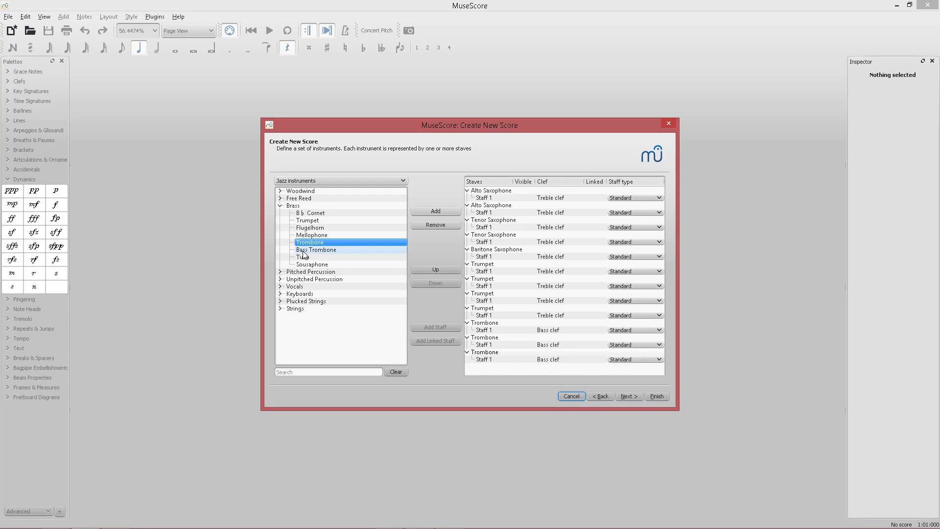
double_click(305, 251)
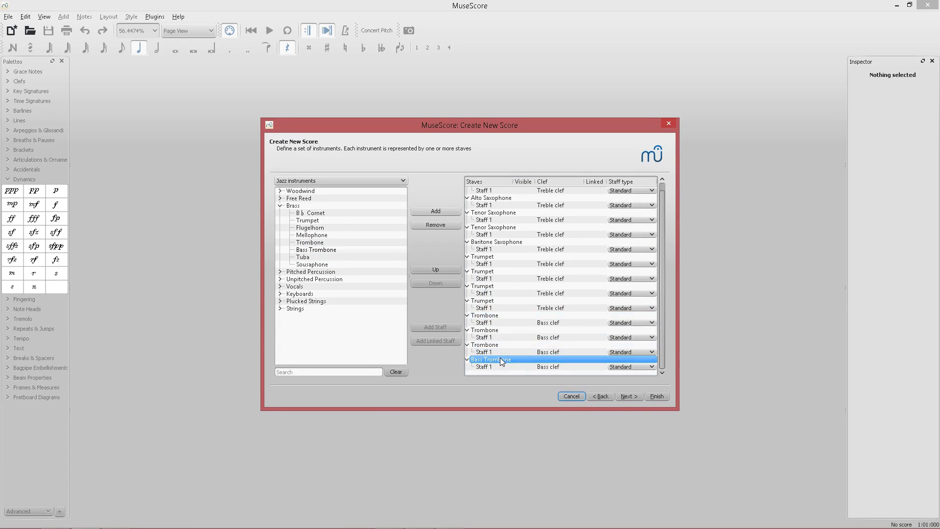
click(281, 205)
click(502, 360)
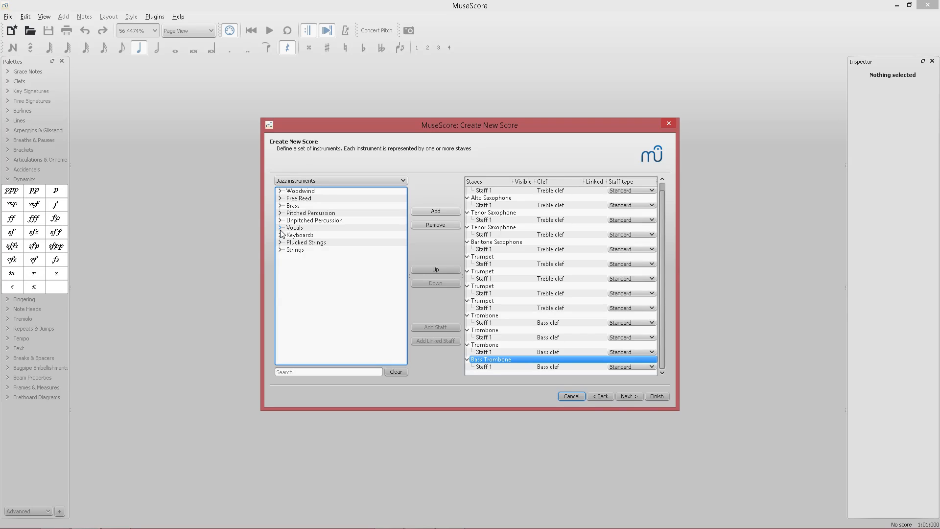
click(281, 221)
click(281, 220)
click(280, 214)
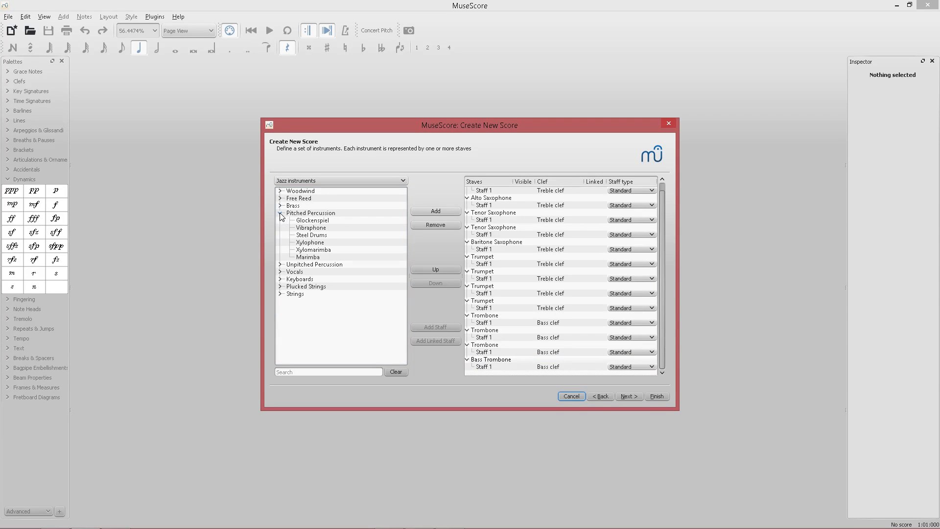
click(280, 214)
Step: Search the instruments for "bass g" and add the standard Bass Guitar to the score
click(308, 369)
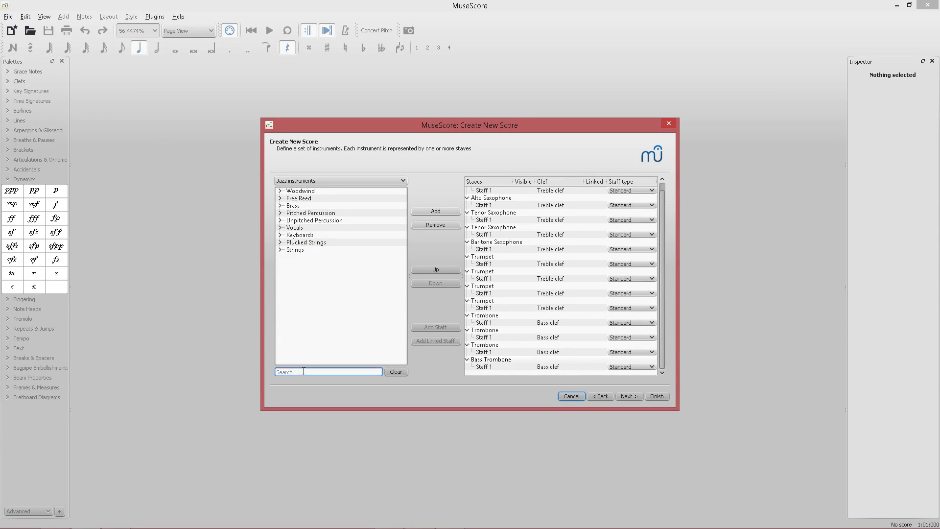
text(bs)
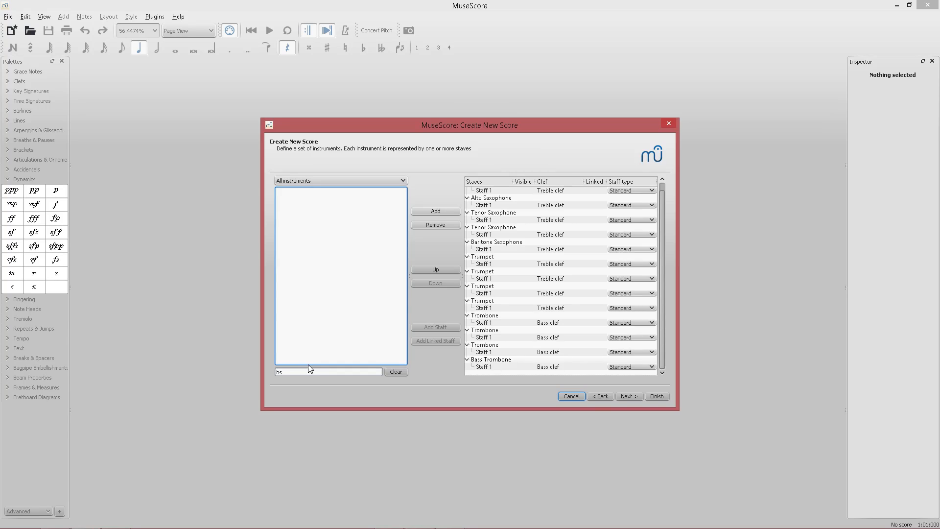
key(BackSpace)
text(ass g)
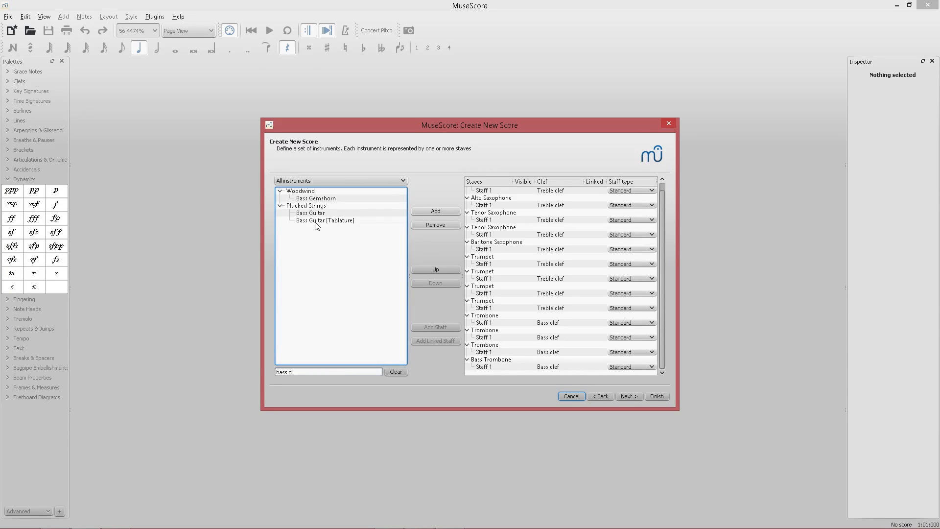
double_click(323, 213)
Step: Search for "guitar", add the standard Electric Guitar and move it above the Bass Guitar in the staff order
drag(311, 371, 268, 368)
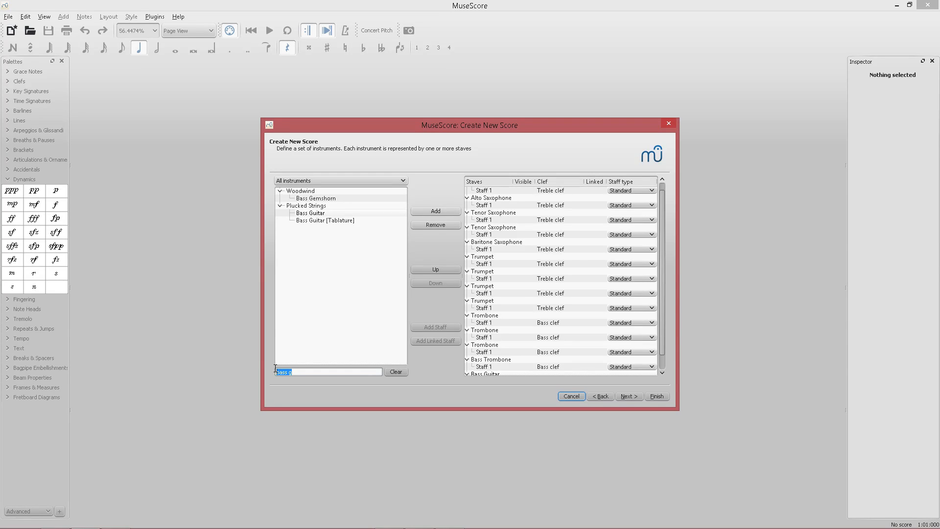
text(guitar)
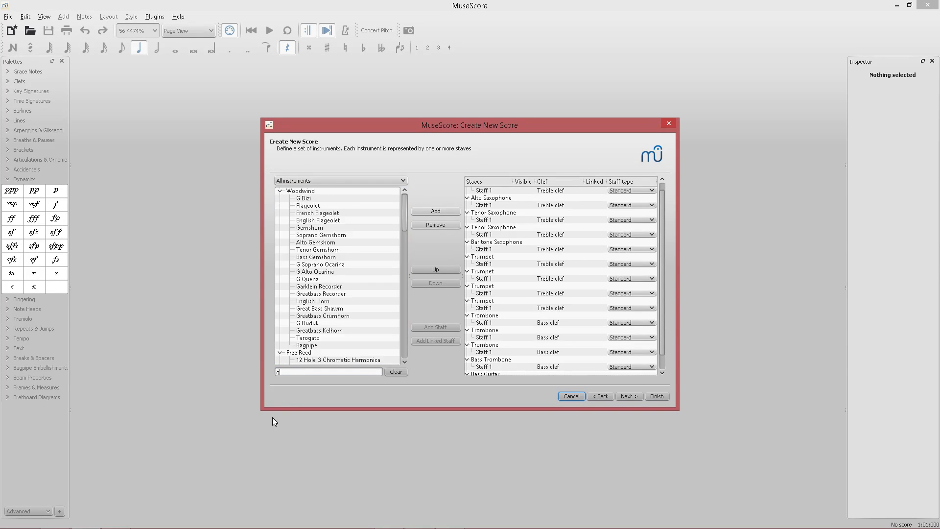
click(298, 363)
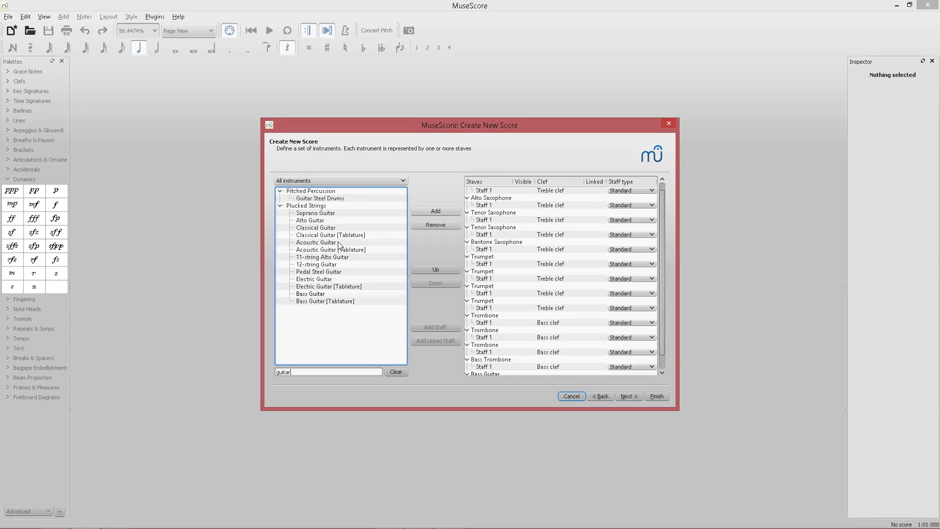
double_click(329, 280)
click(433, 272)
scroll(484, 313, down, 2)
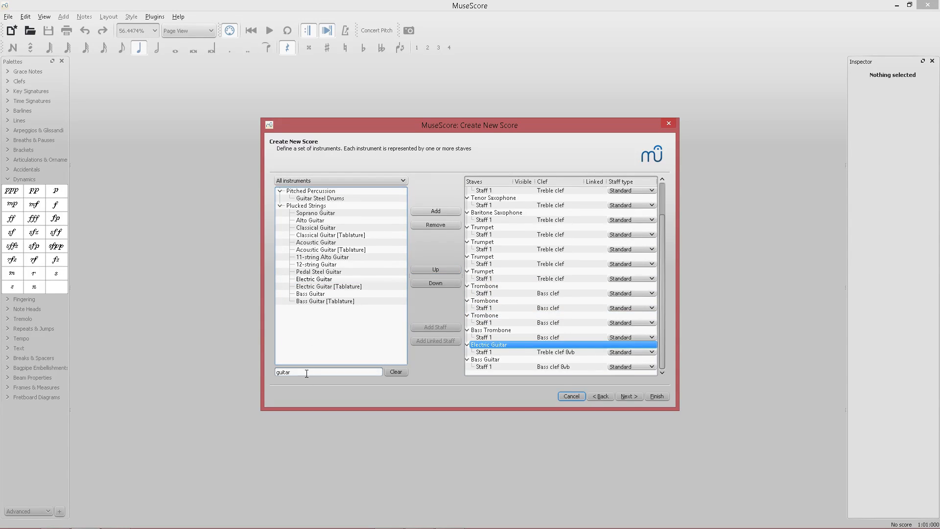
Step: Search the instruments for "piano" and add the Piano to the score
double_click(342, 372)
text(piano)
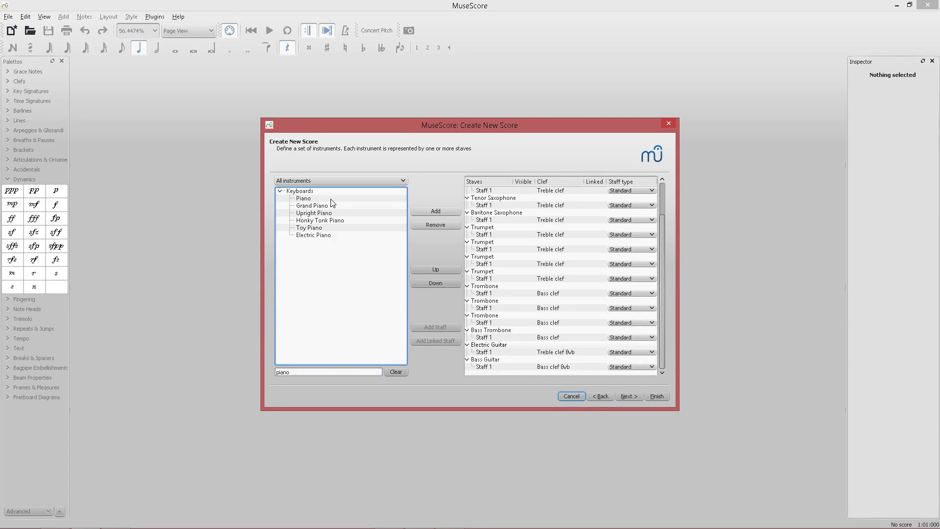
double_click(331, 199)
Step: Search for "drumset", add the Drumset to the score, and clear the instrument search
double_click(282, 372)
text(drumset)
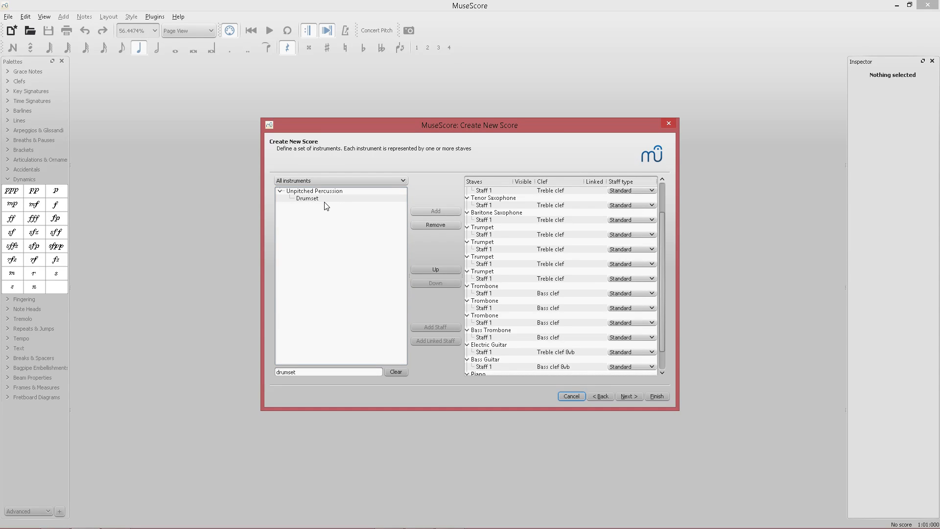
double_click(313, 199)
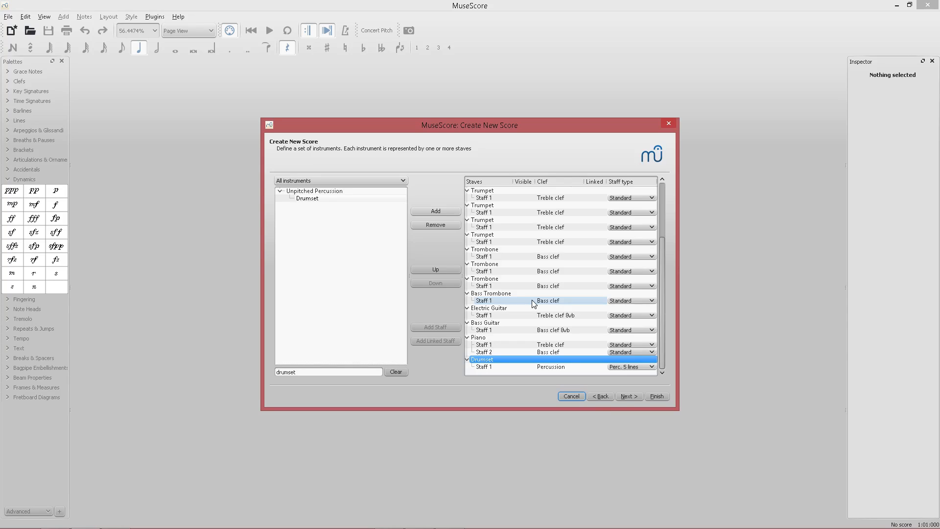
scroll(534, 303, up, 3)
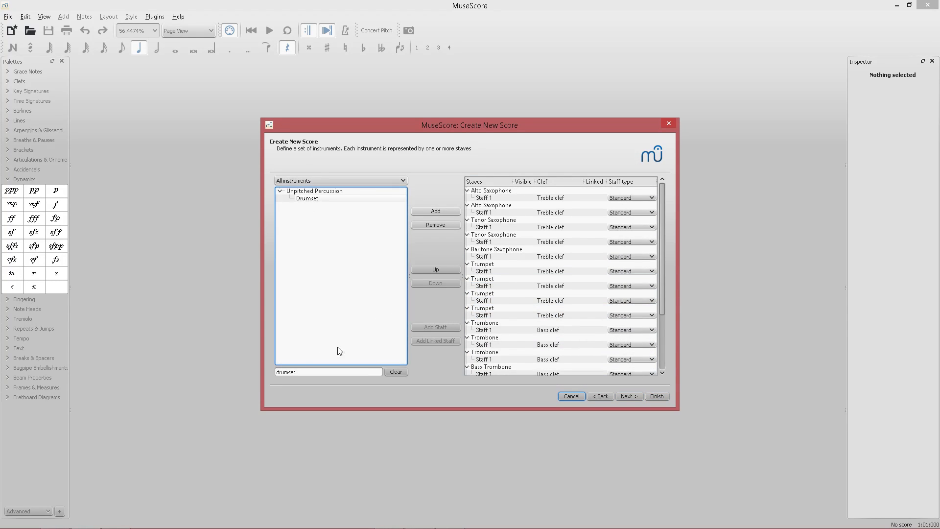
drag(318, 372, 250, 368)
key(BackSpace)
scroll(507, 283, down, 3)
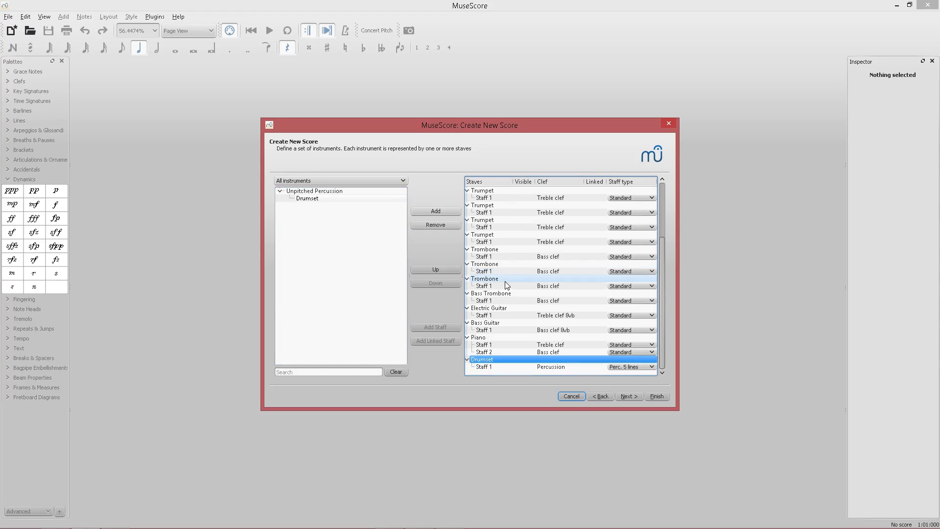
Step: Choose the key signature without sharps or flats and finish creating the score in 4/4 time with 32 measures
click(624, 396)
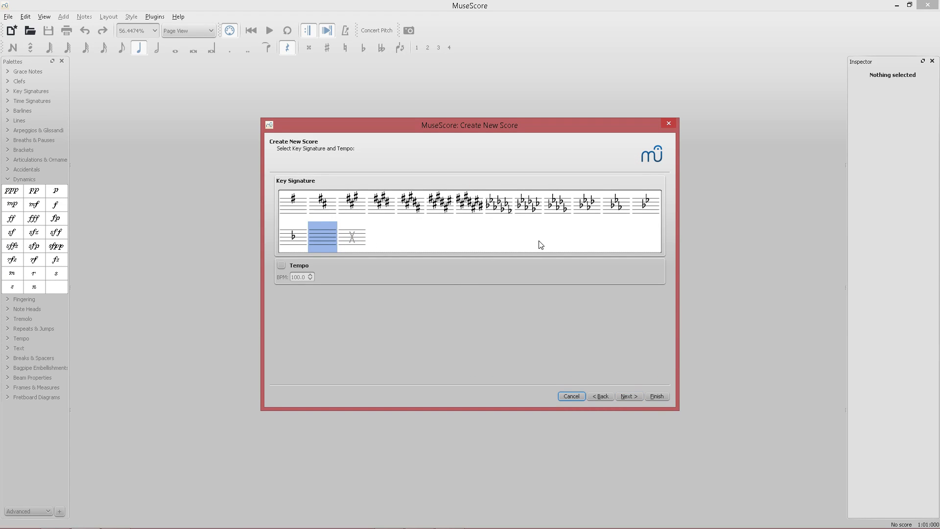
click(635, 216)
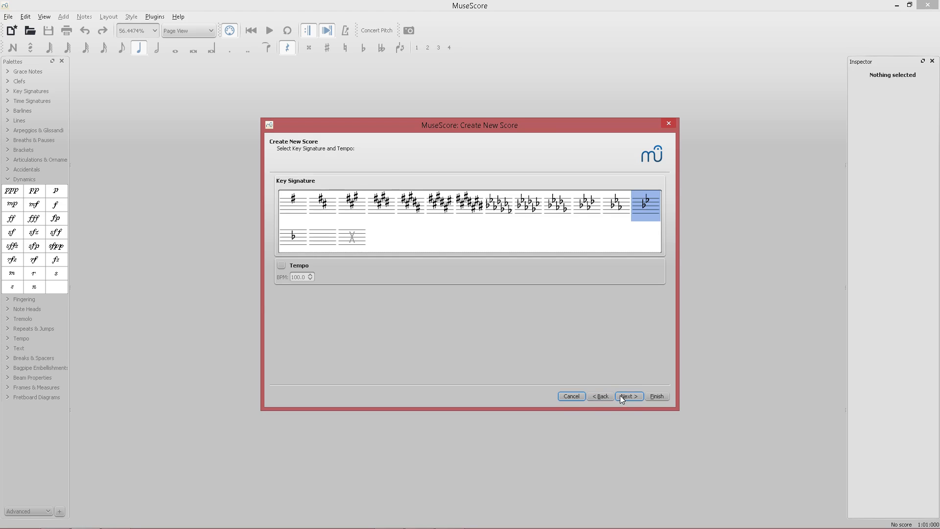
click(332, 245)
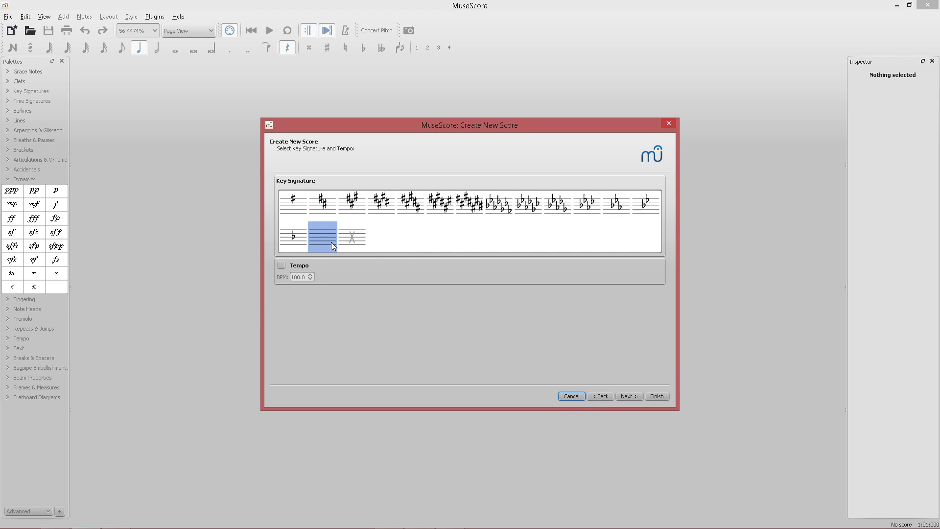
click(628, 396)
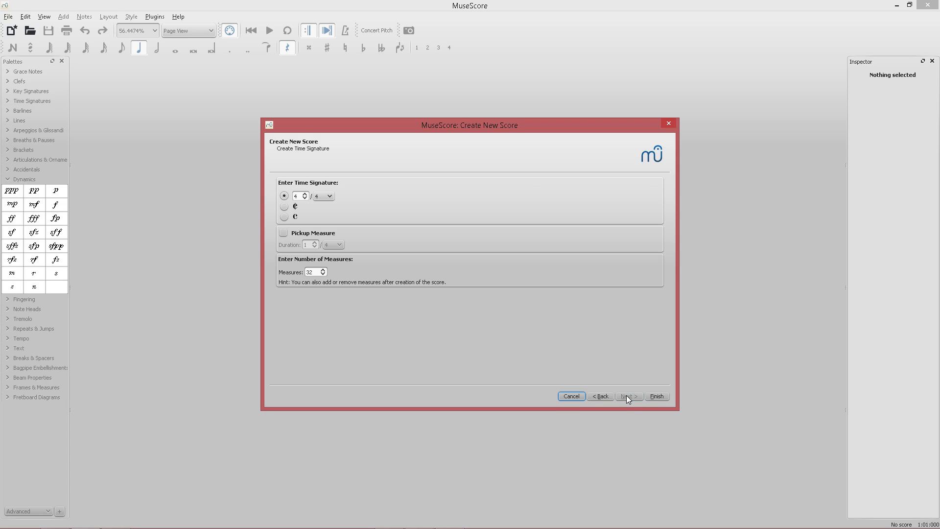
click(651, 396)
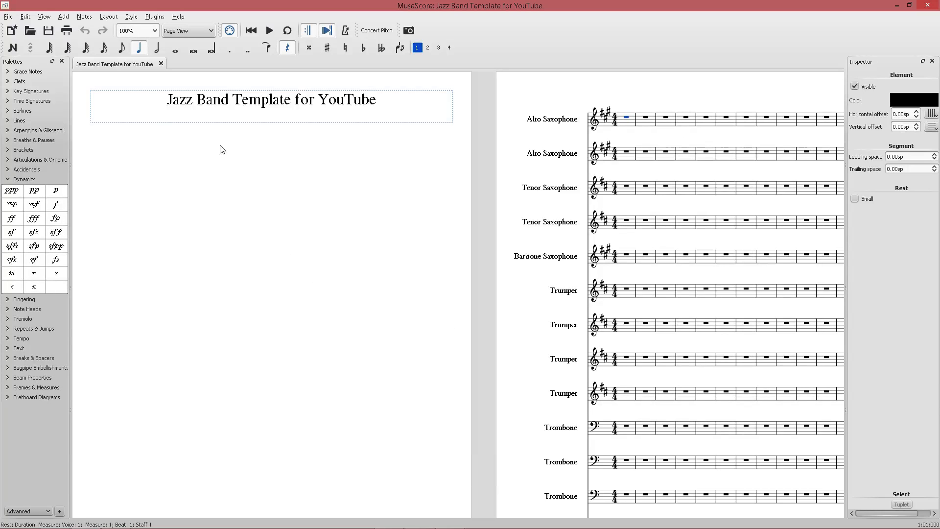
key(Escape)
scroll(178, 237, down, 7)
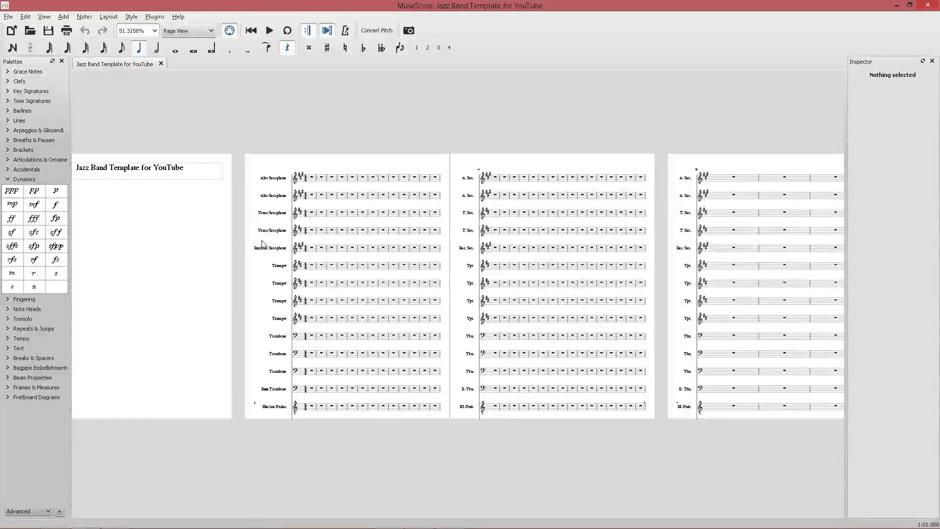
click(131, 16)
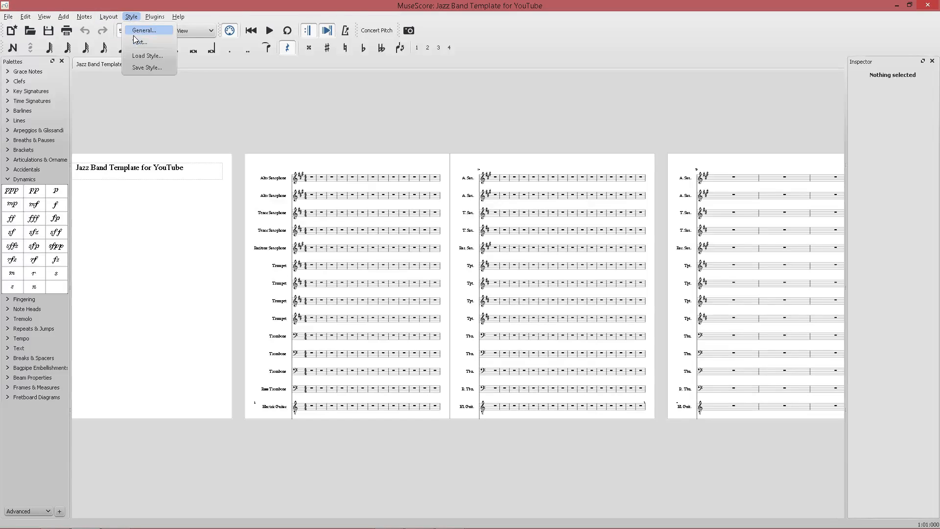
click(141, 30)
click(692, 149)
Step: Apply a page height of 350 mm, increase it to 355 mm and confirm the page settings
click(131, 16)
click(113, 31)
click(382, 248)
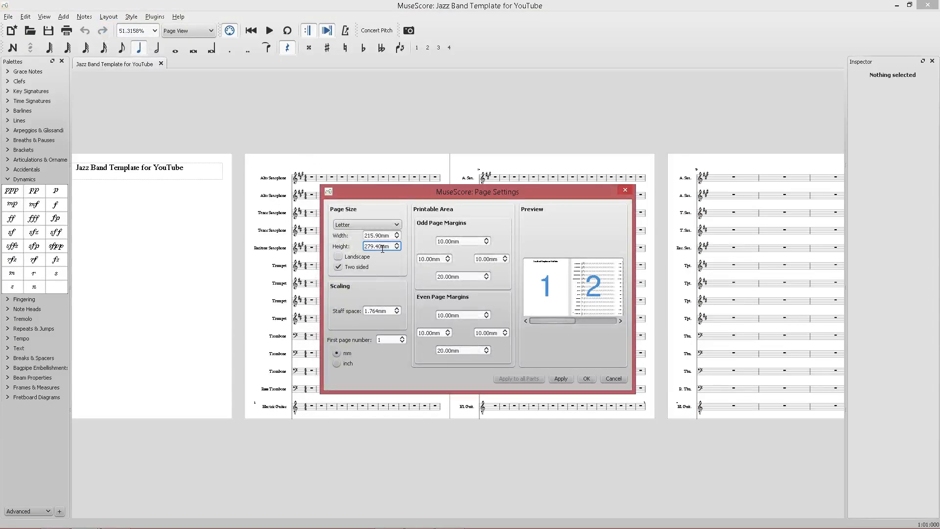
drag(381, 244, 341, 250)
text(350)
click(560, 379)
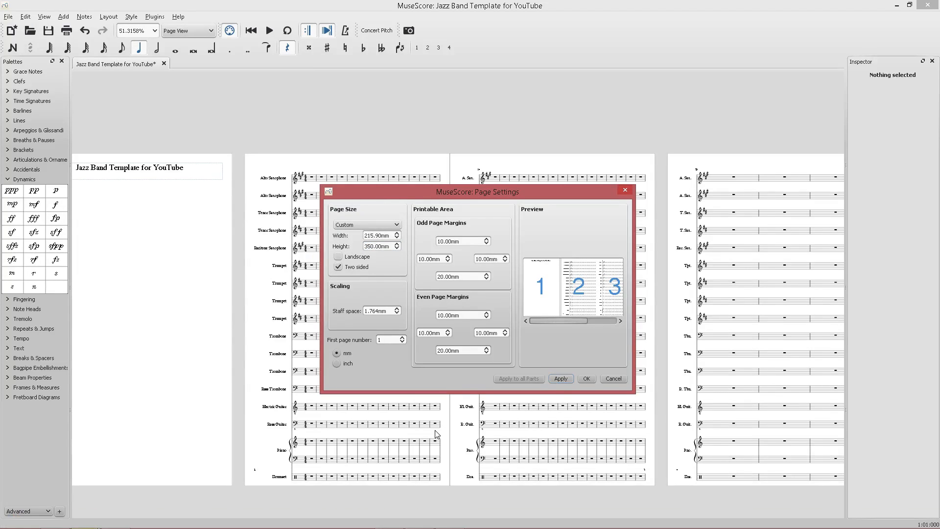
click(372, 247)
text(5)
click(561, 379)
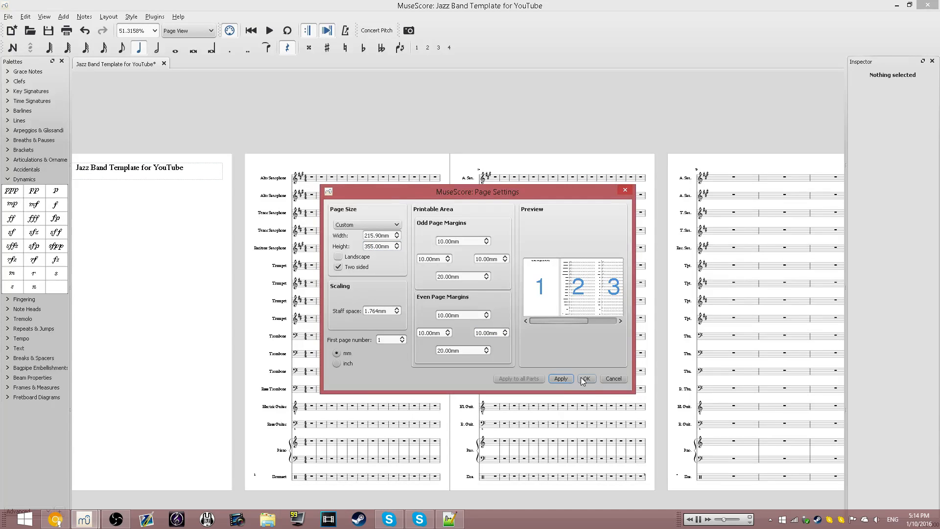
click(586, 378)
Step: Examine the score pages to check how all staves from Alto Saxophone to Drumset fit on the page
scroll(306, 355, up, 4)
scroll(306, 355, up, 3)
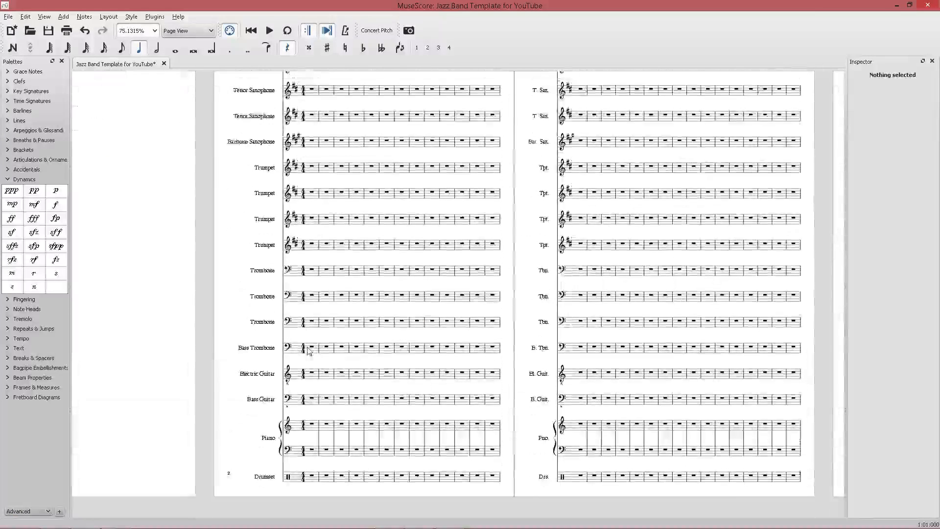
scroll(306, 346, down, 3)
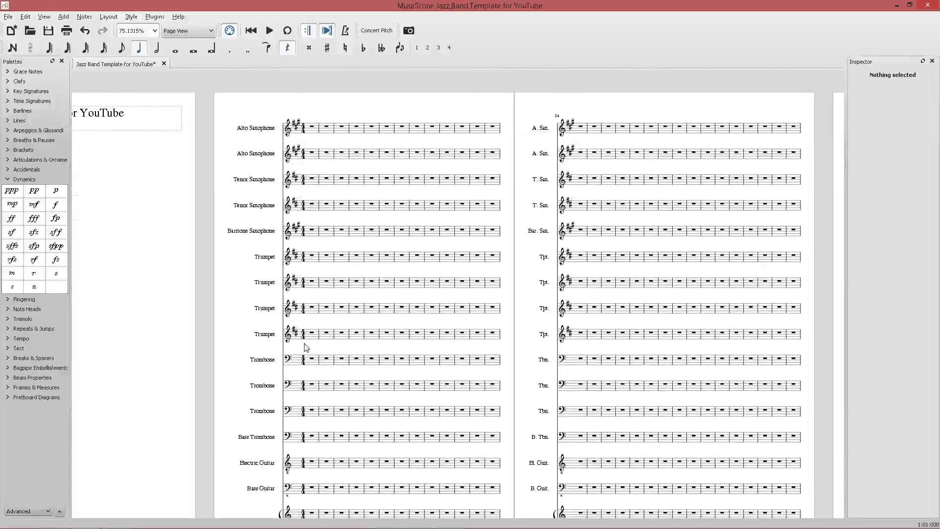
scroll(260, 385, up, 2)
scroll(260, 367, up, 2)
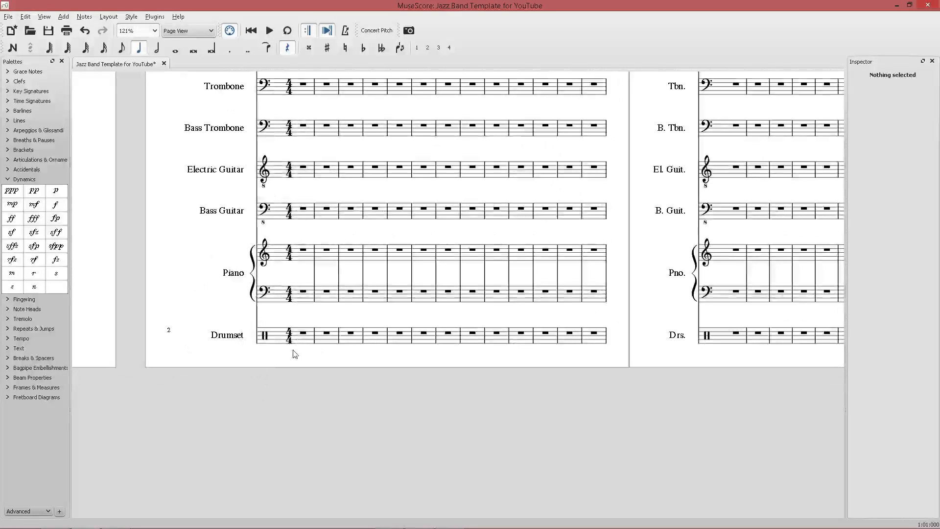
scroll(391, 360, down, 5)
scroll(393, 365, up, 3)
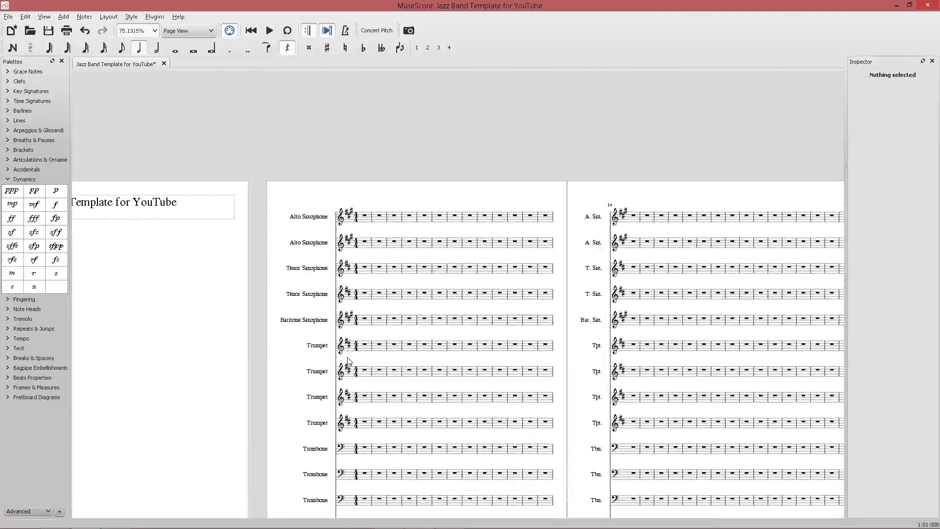
scroll(356, 230, up, 4)
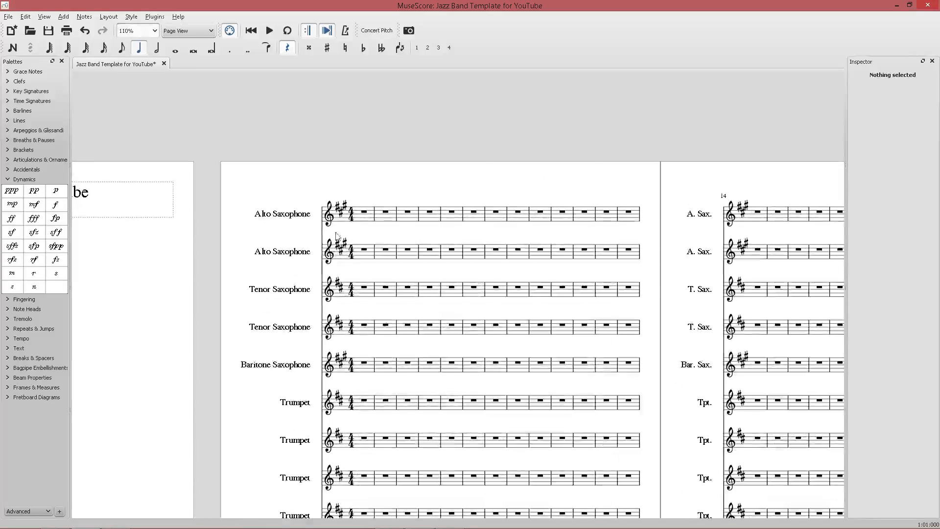
scroll(318, 242, down, 3)
scroll(281, 253, up, 2)
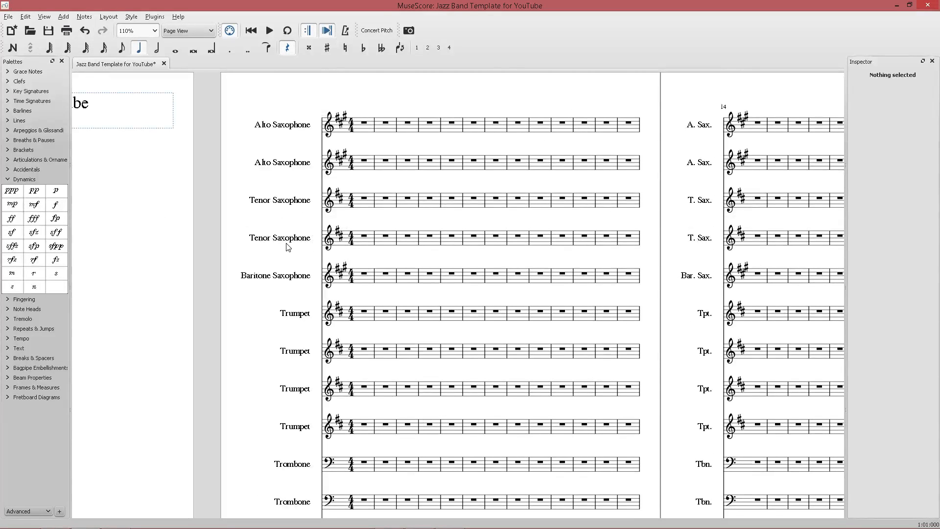
Step: Save the score as Jazz_Band_Template_for_YouTube.mscz in the YouTube Music folder, replacing the existing file
key(ctrl+s)
click(221, 36)
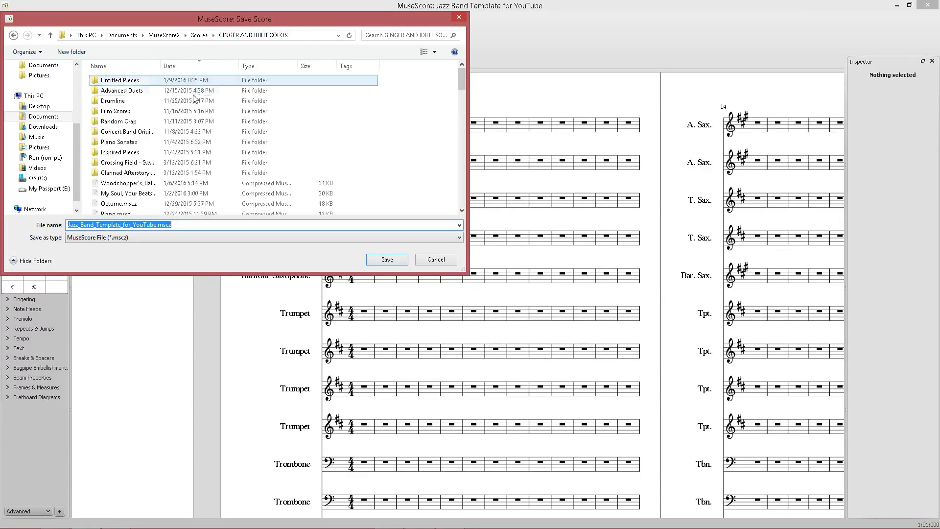
click(205, 39)
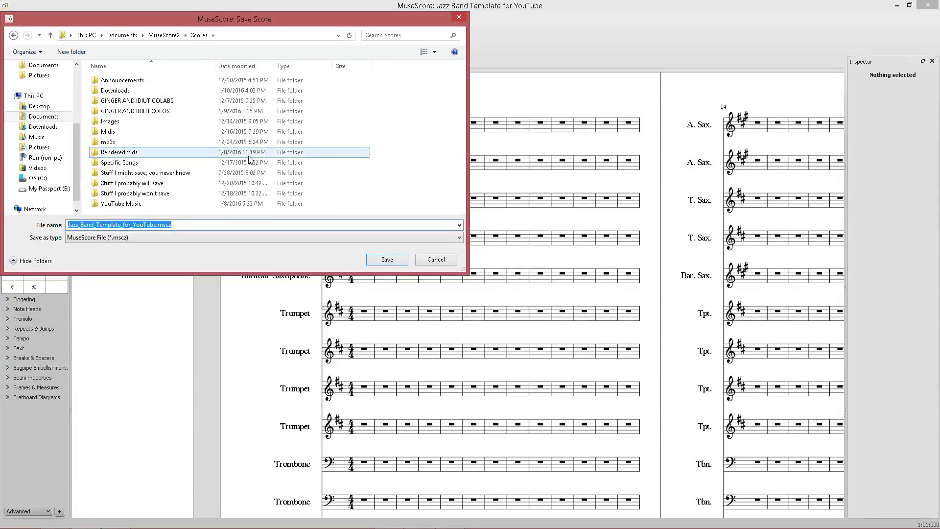
double_click(195, 204)
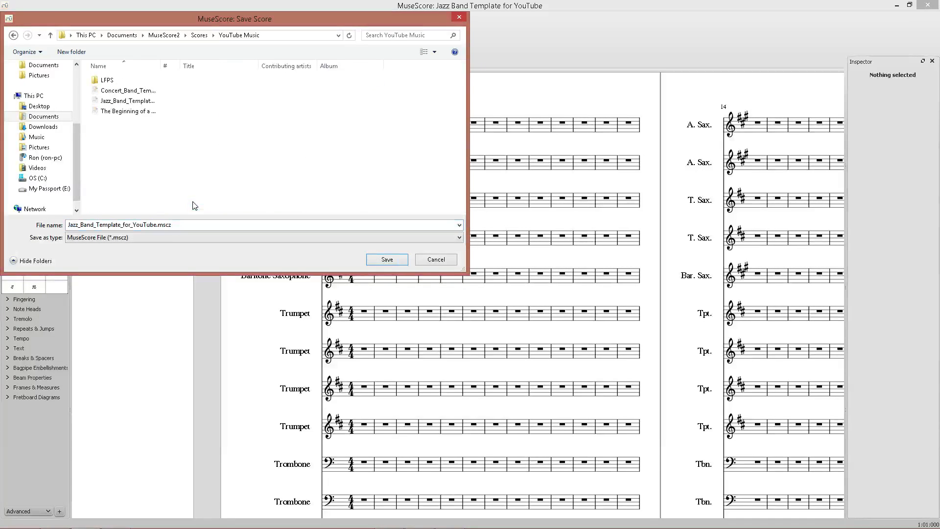
click(163, 100)
click(385, 259)
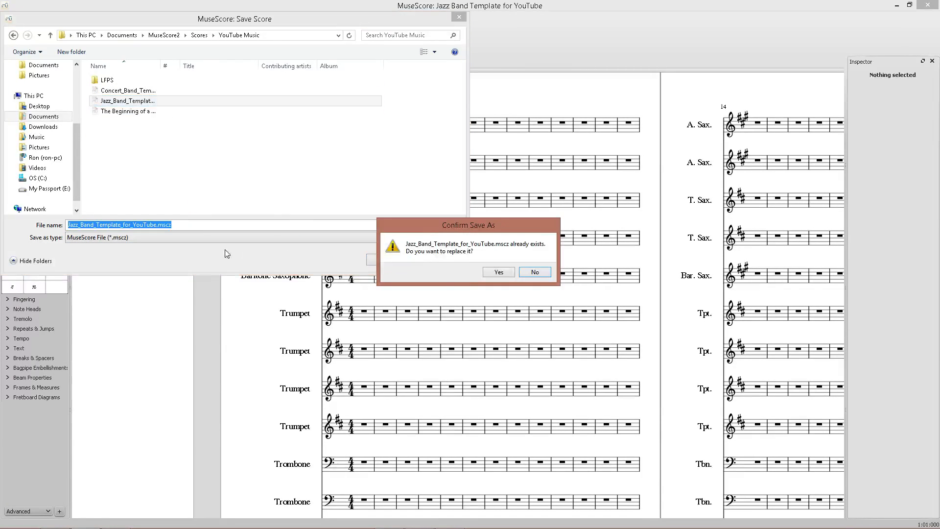
click(484, 272)
scroll(312, 232, down, 8)
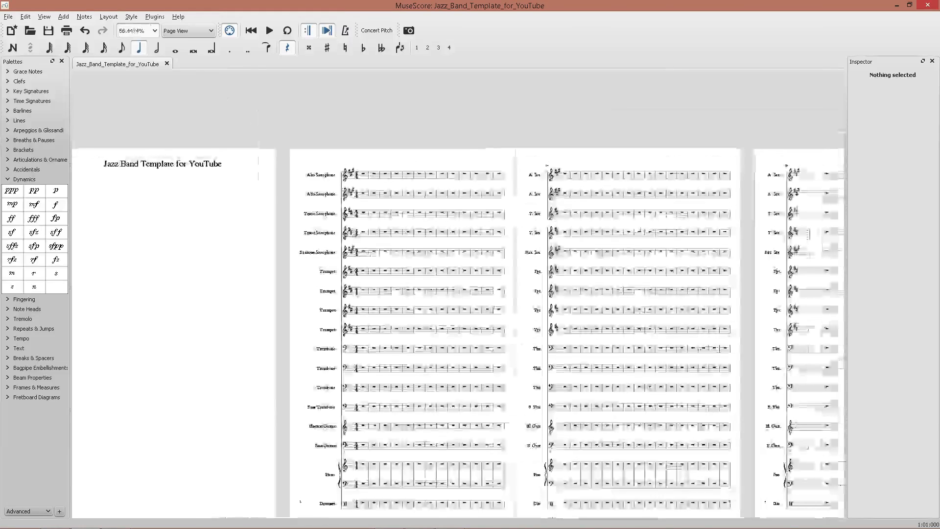
scroll(339, 308, down, 2)
scroll(339, 308, up, 2)
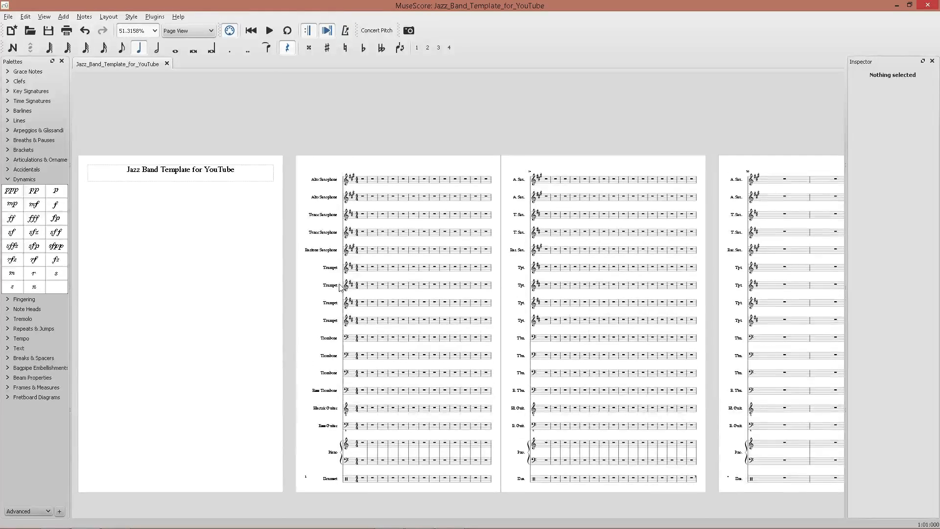
scroll(340, 308, up, 2)
scroll(271, 342, up, 5)
scroll(277, 274, up, 1)
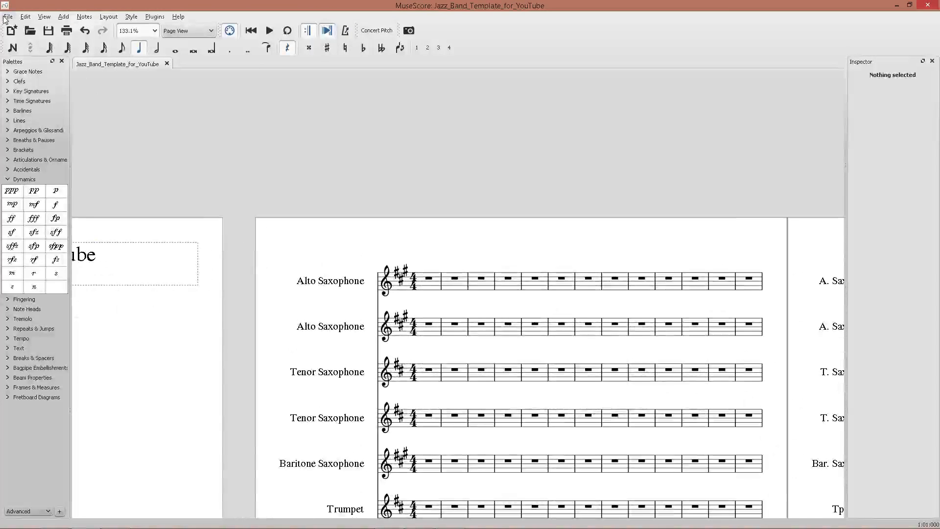
Step: Open the Concert_Band_Template_for_YouTube score and examine how its Flutes and clarinet staves are named and numbered
click(8, 16)
mouse_move(27, 54)
click(129, 79)
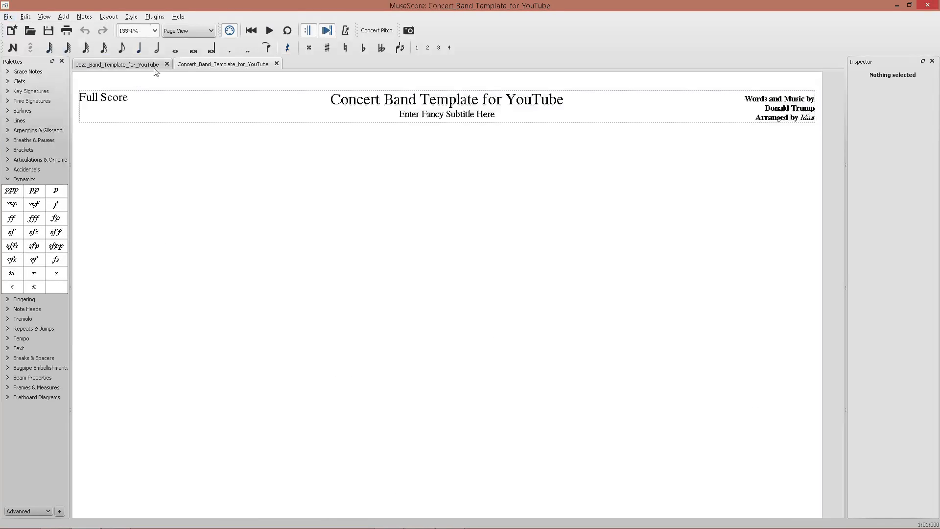
scroll(301, 262, right, 10)
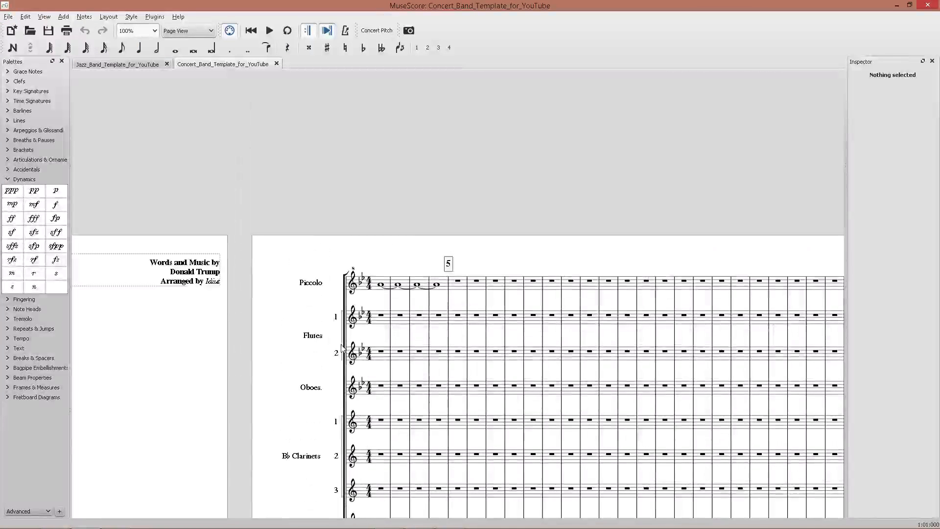
scroll(300, 263, up, 11)
click(289, 320)
scroll(303, 318, down, 8)
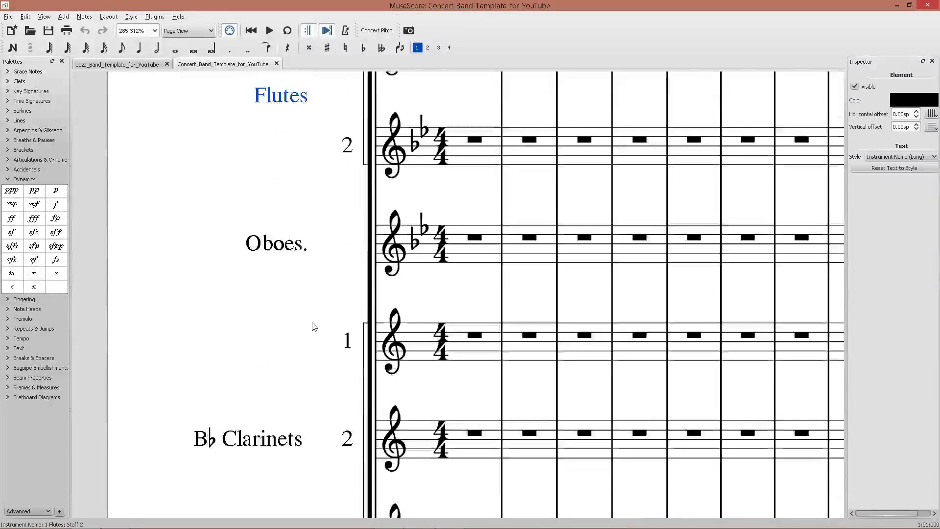
Step: Compare the saxophone and trumpet names in the jazz band score with the numbered Flutes staves in the concert band score
click(133, 64)
scroll(328, 268, down, 14)
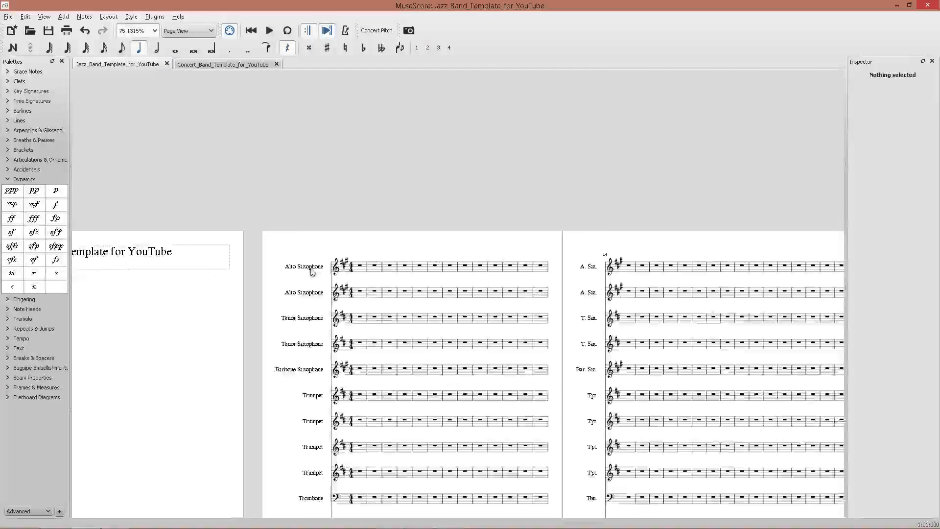
scroll(324, 268, up, 7)
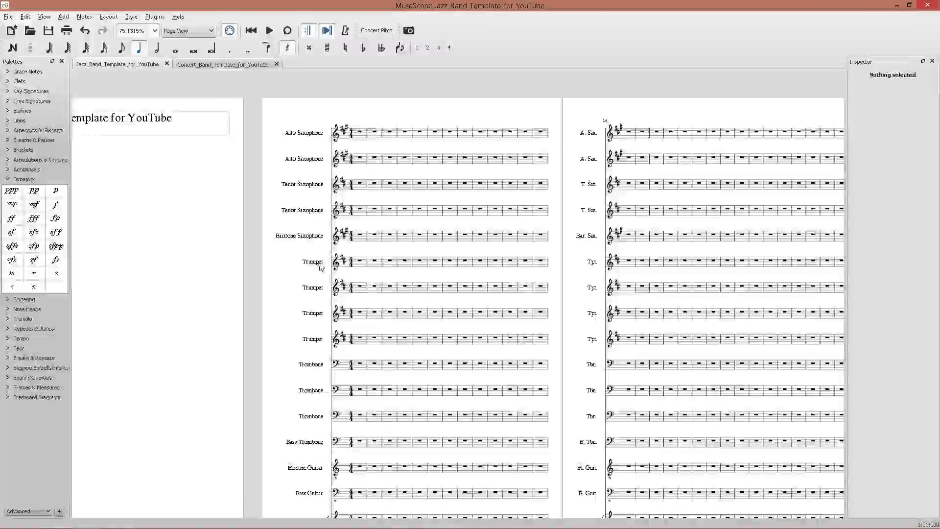
click(316, 256)
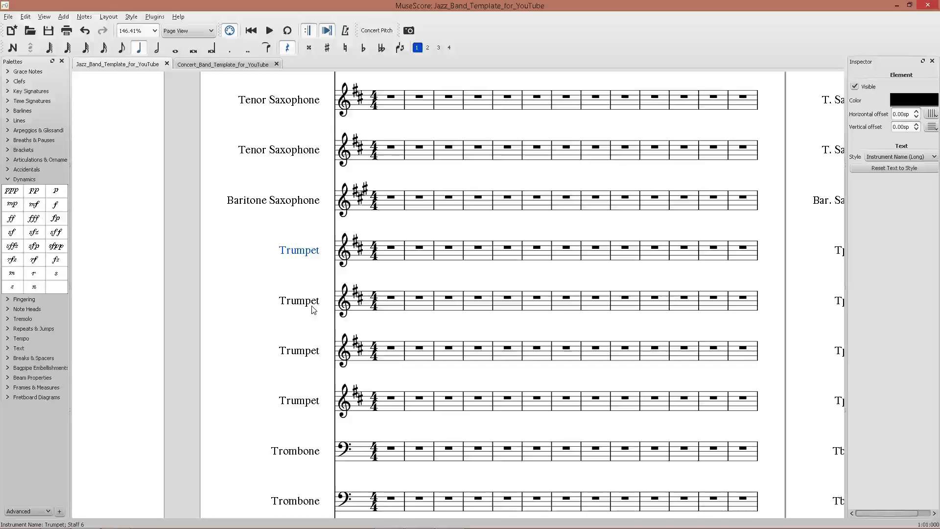
scroll(291, 283, up, 5)
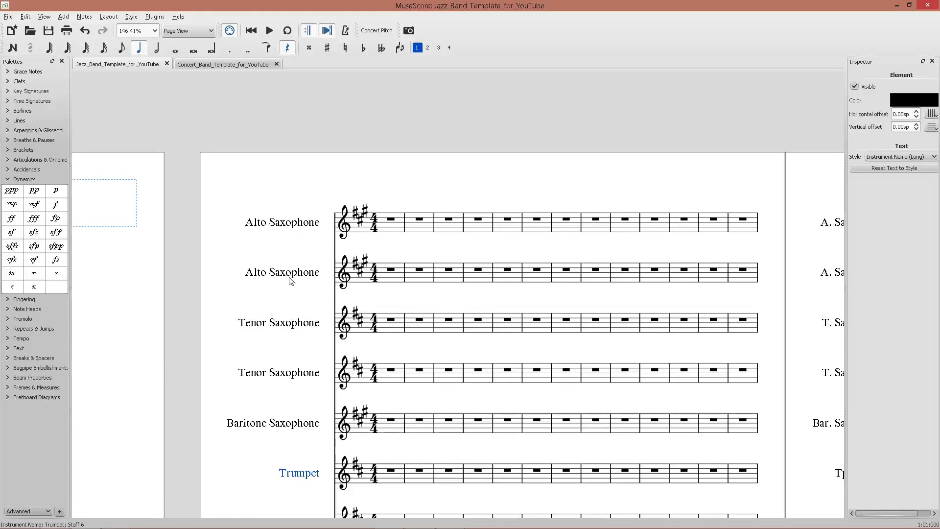
scroll(295, 283, down, 6)
click(223, 64)
scroll(294, 259, up, 4)
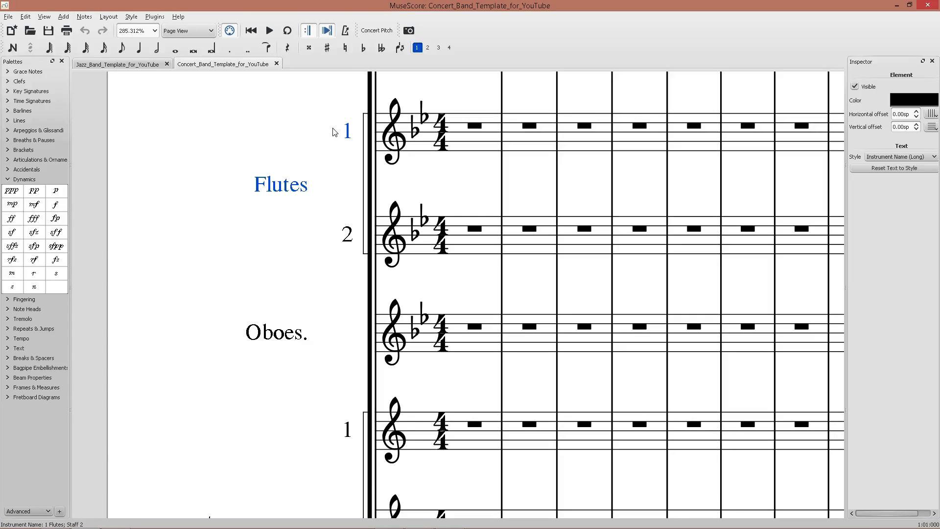
click(142, 63)
Step: Switch to Chrome, open a new browser tab and return to MuseScore
mouse_move(254, 523)
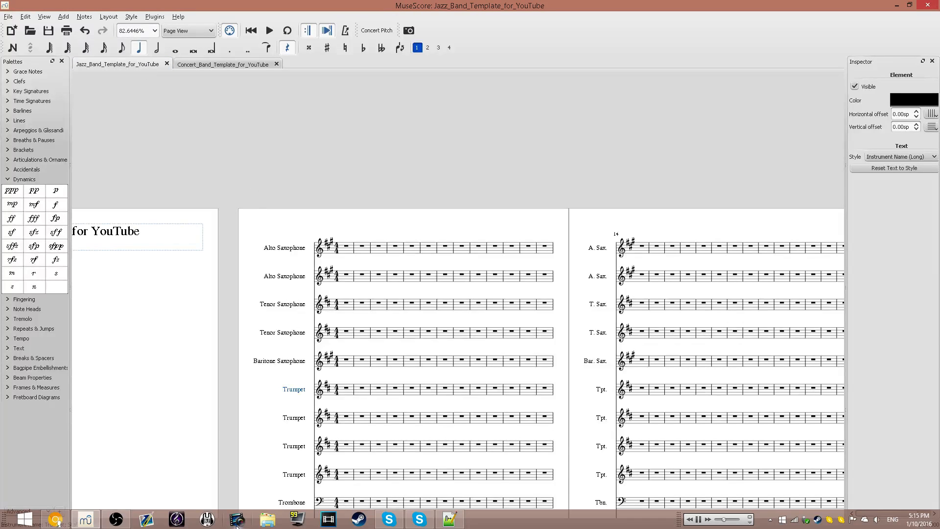
click(66, 522)
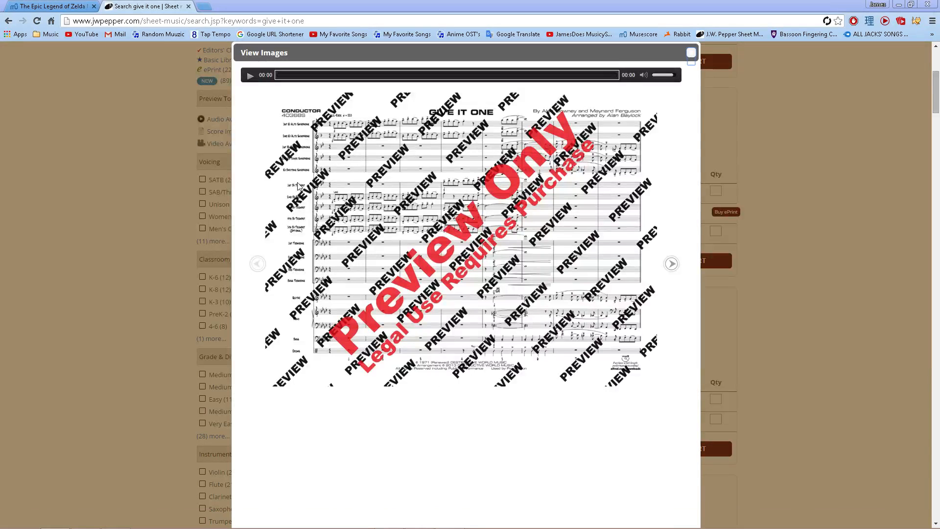
click(202, 6)
mouse_move(259, 524)
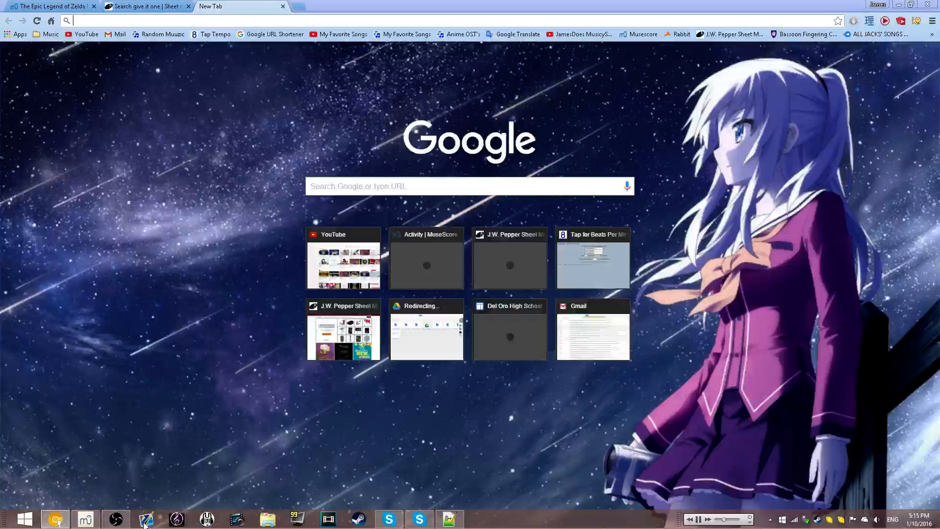
click(98, 521)
Step: Open the jazz band score's page settings and check the page width and height
scroll(234, 391, down, 5)
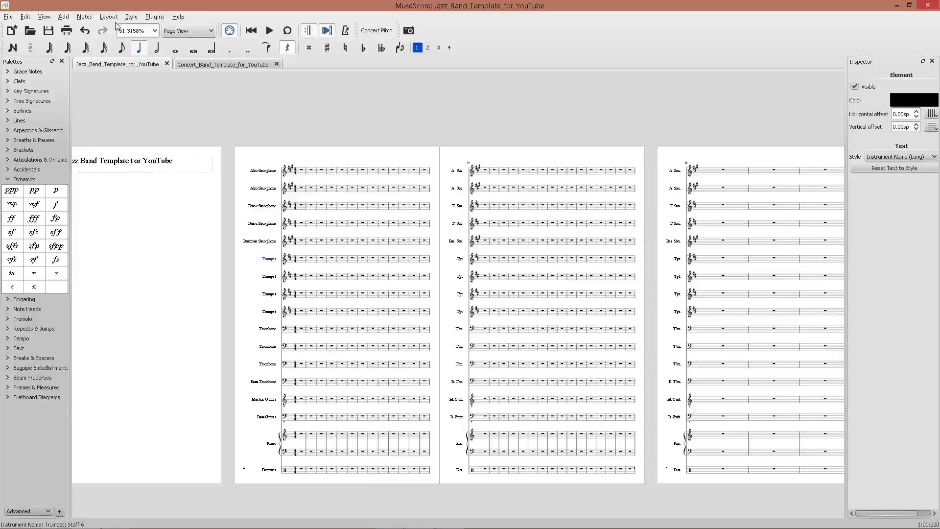
click(109, 16)
click(122, 30)
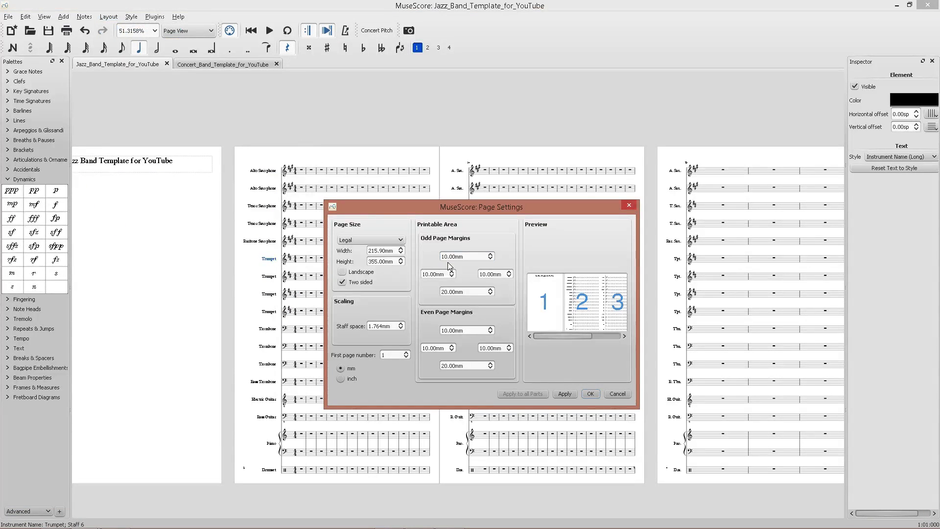
click(387, 250)
click(382, 261)
drag(376, 261, 352, 264)
mouse_move(75, 518)
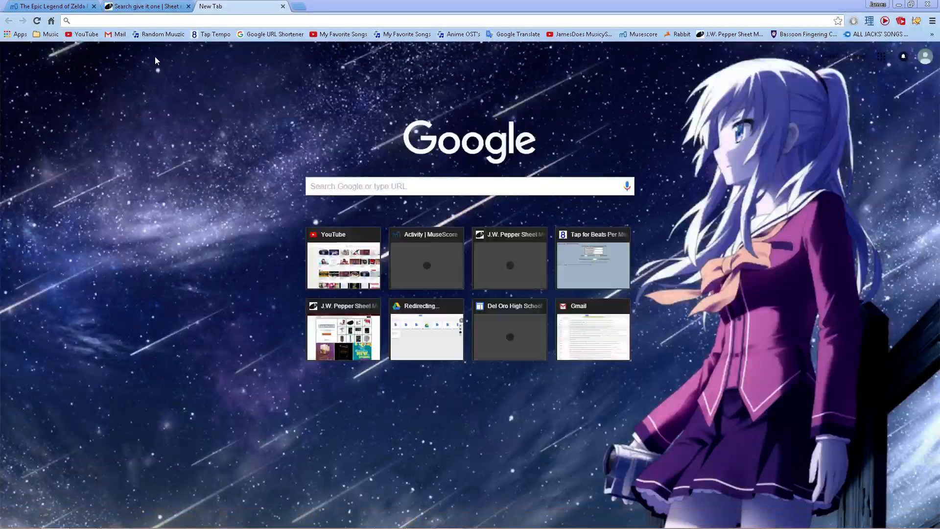
text(w\])
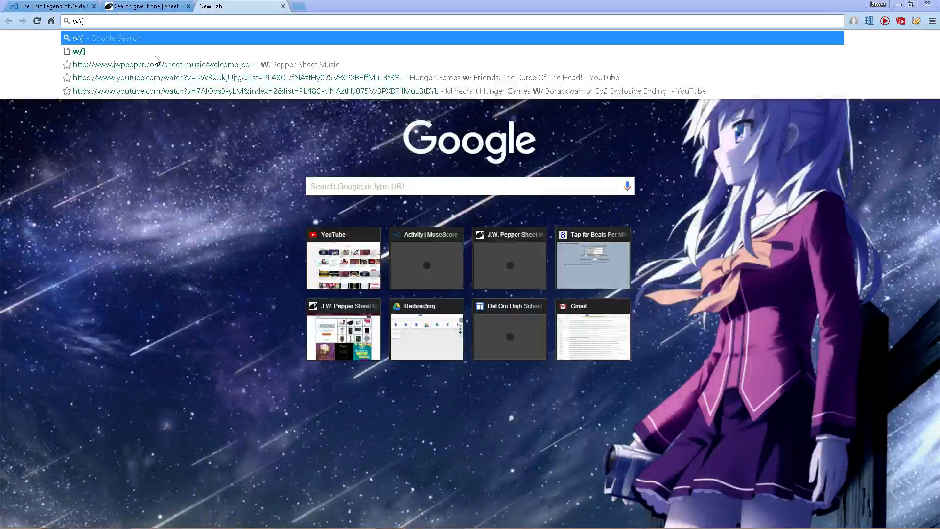
key(BackSpace)
key(BackSpace)
key(Down)
key(Return)
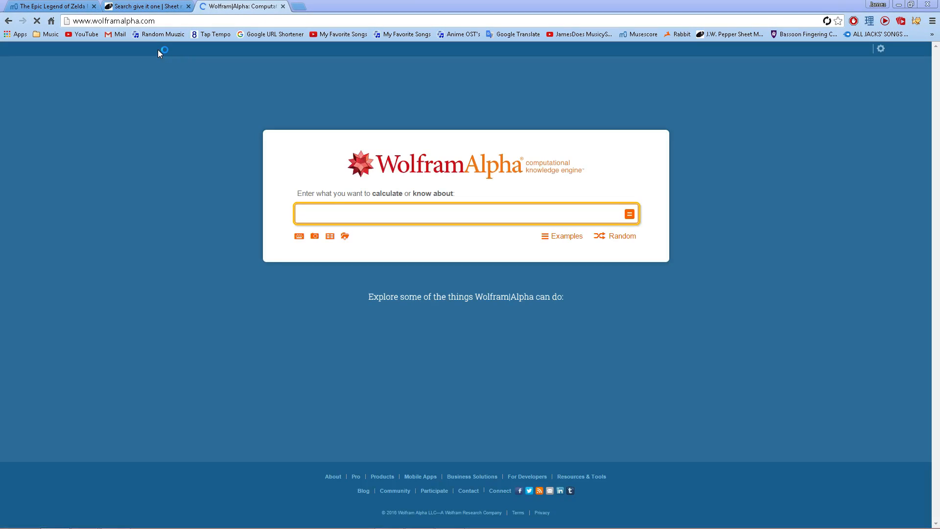
Step: Calculate a letter-proportioned page width for the 355 mm height by solving 8.5/11=x/355
text(8)
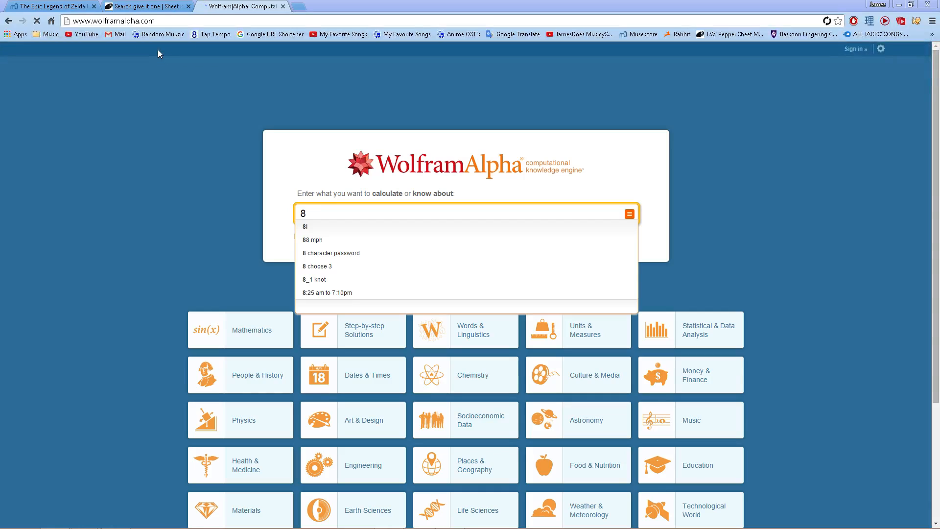
text(.5/11)
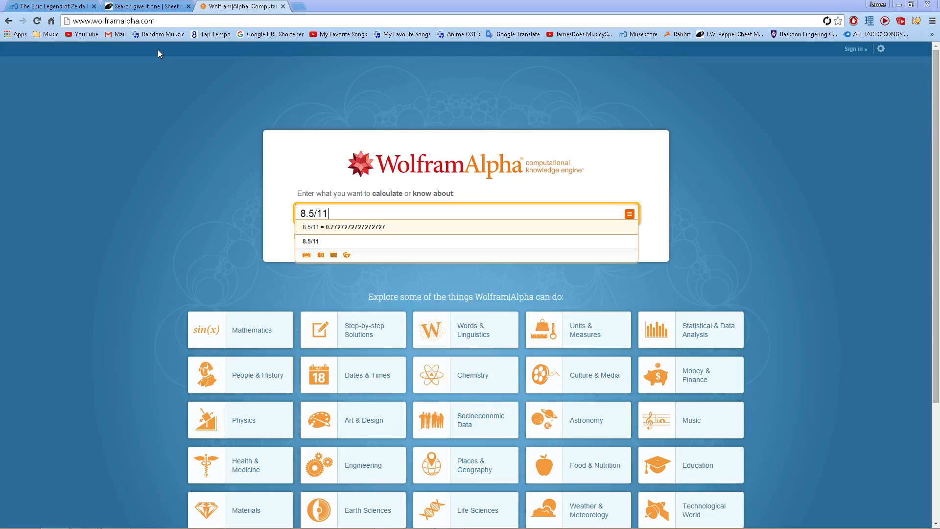
text(=x/355)
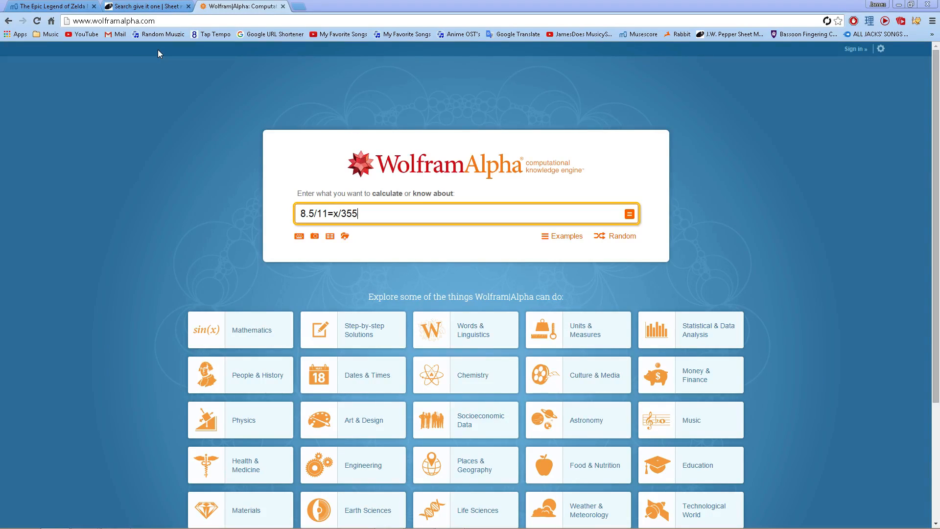
key(Return)
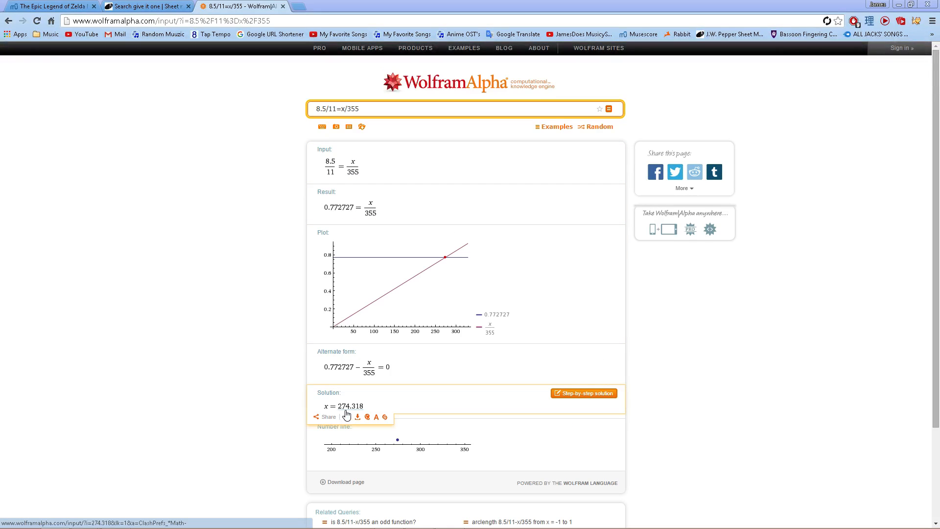
Step: Return to MuseScore and apply a page width of 27.30 mm to the jazz band score
key(alt+Tab)
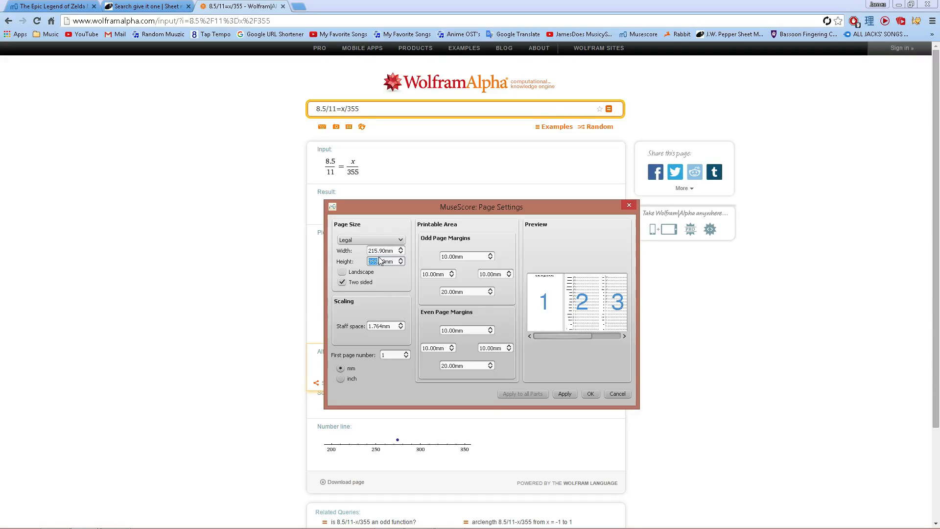
drag(372, 252, 377, 252)
text(7)
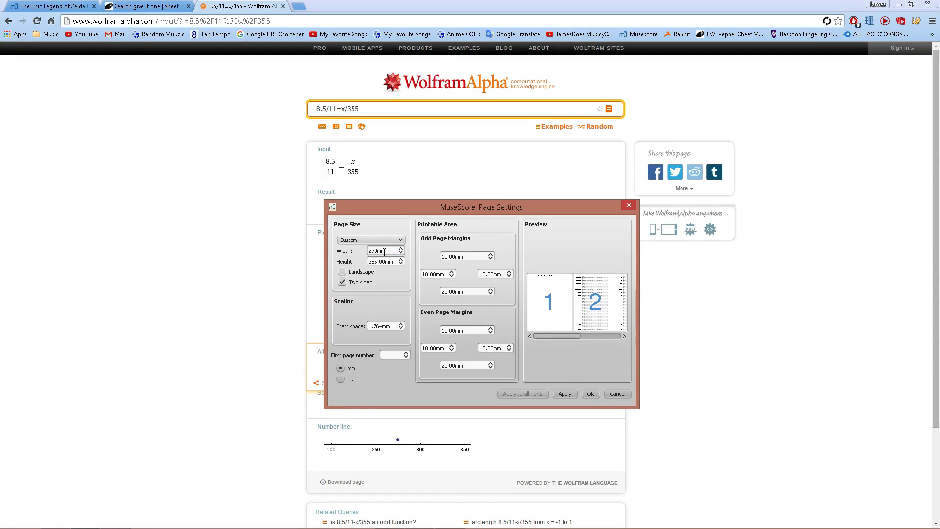
text(.3)
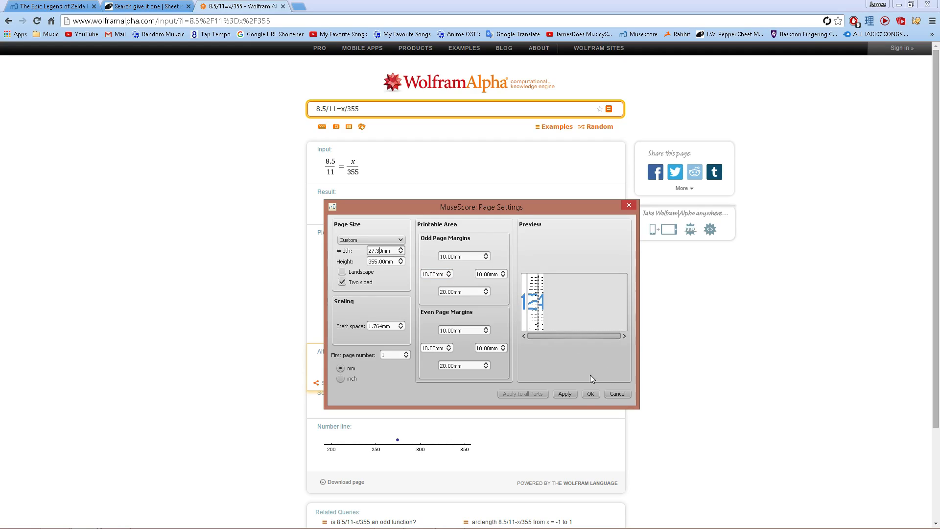
click(565, 393)
click(591, 393)
drag(279, 239, 502, 348)
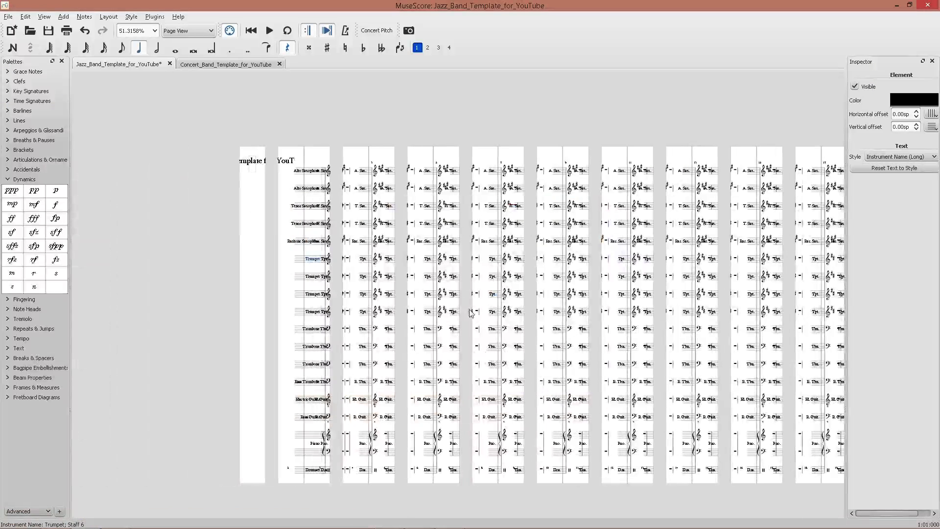
Step: Reopen the page settings and set the jazz band score's page width to 274.30 mm
click(130, 17)
click(117, 30)
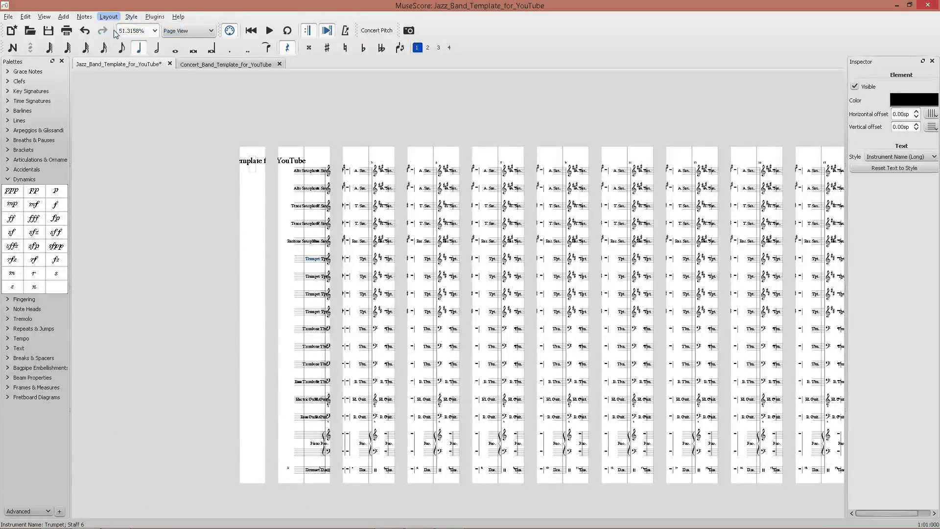
click(379, 265)
text(4)
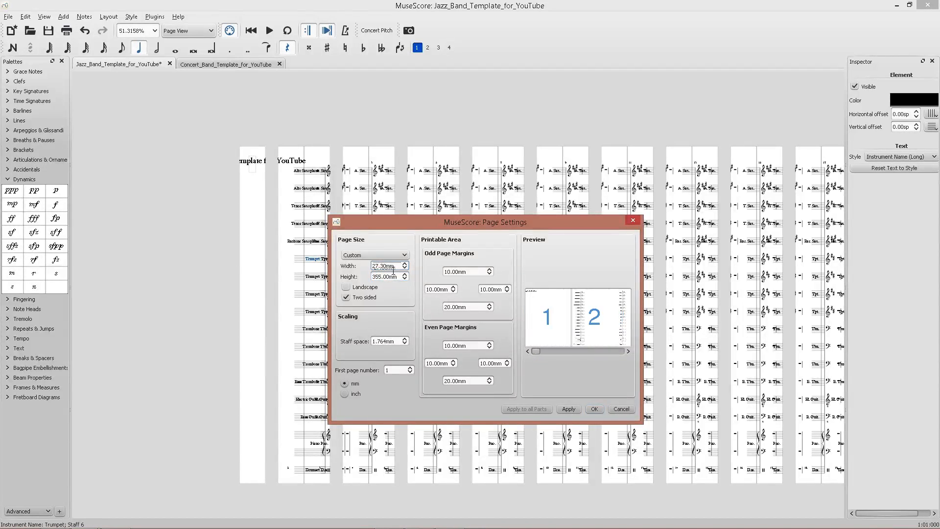
click(569, 409)
click(595, 409)
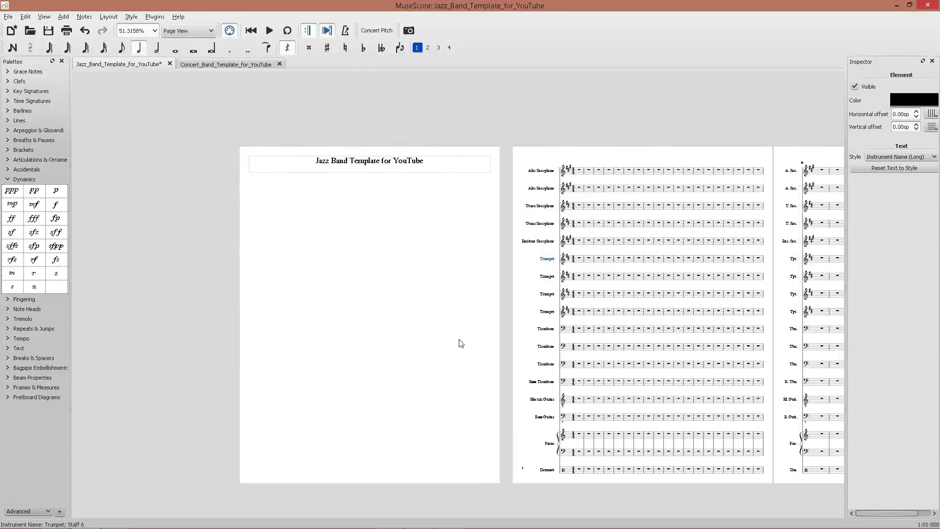
scroll(474, 351, right, 3)
scroll(419, 323, down, 4)
scroll(329, 342, up, 1)
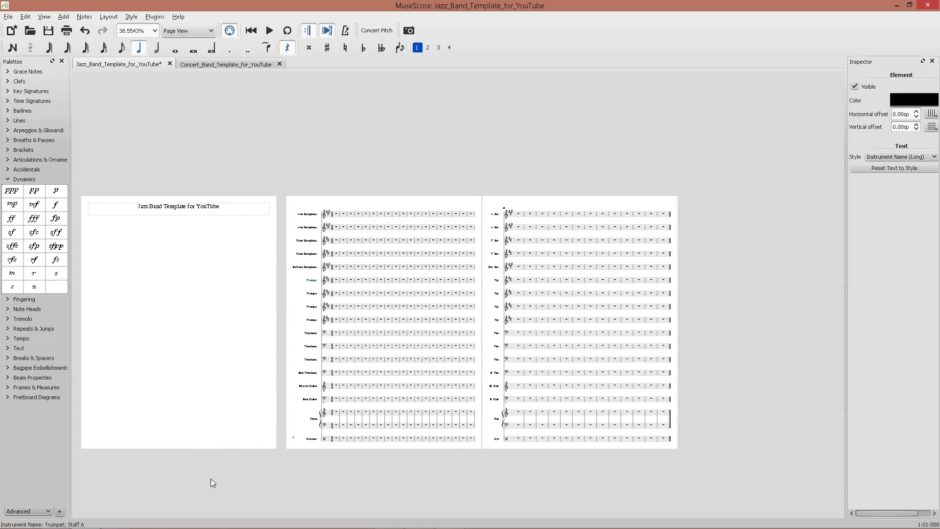
Step: Switch back to Wolfram|Alpha and solve 8.5/11=355/x for a landscape-proportioned page width
click(54, 519)
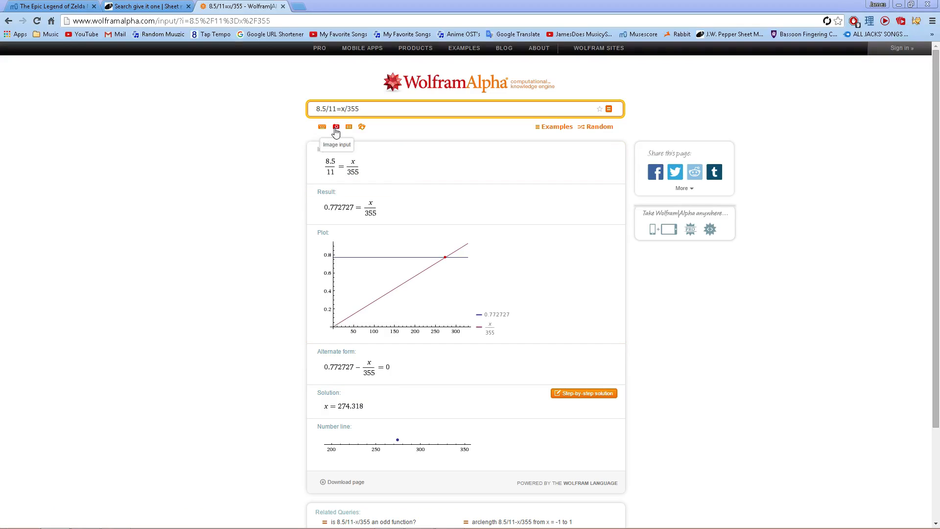
click(364, 112)
text(/x)
key(Return)
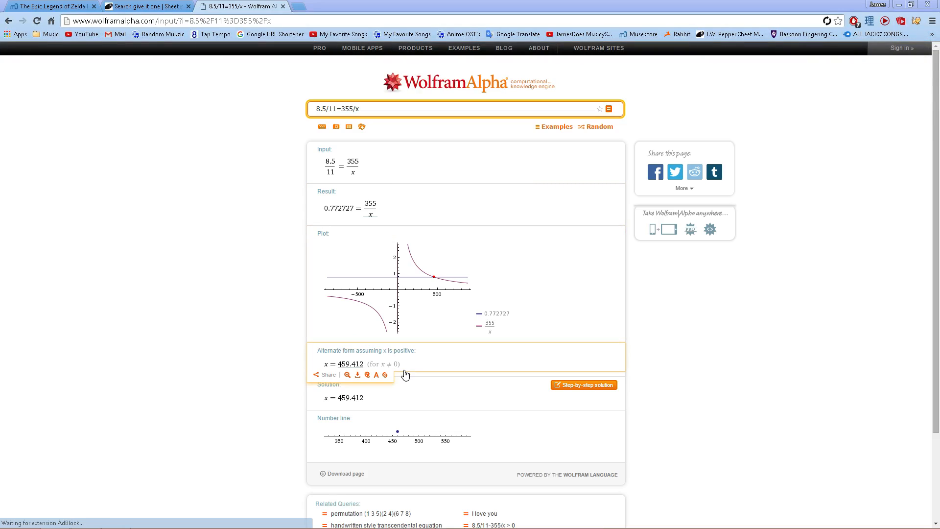
Step: Return to MuseScore and apply a page width of 45.40 mm to the jazz band score
key(alt+Tab)
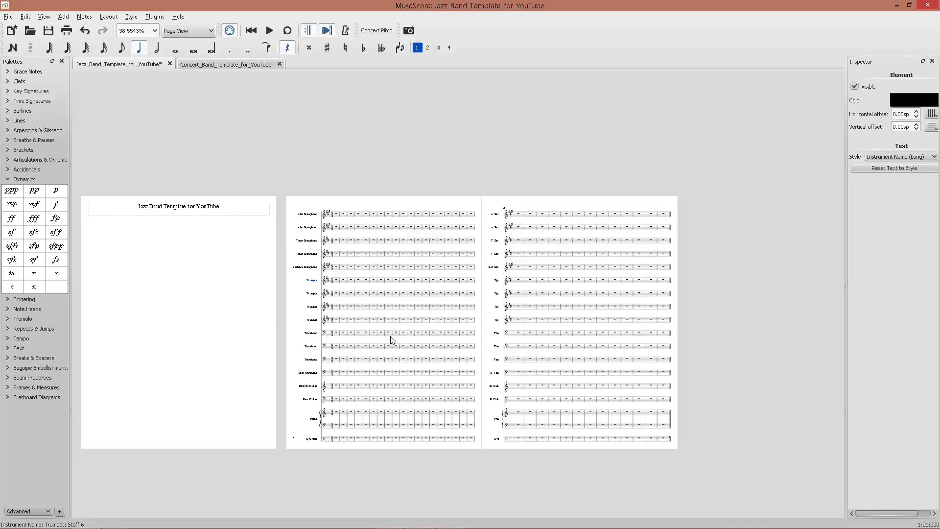
click(109, 17)
click(132, 30)
click(389, 281)
drag(389, 281, 358, 281)
text(45)
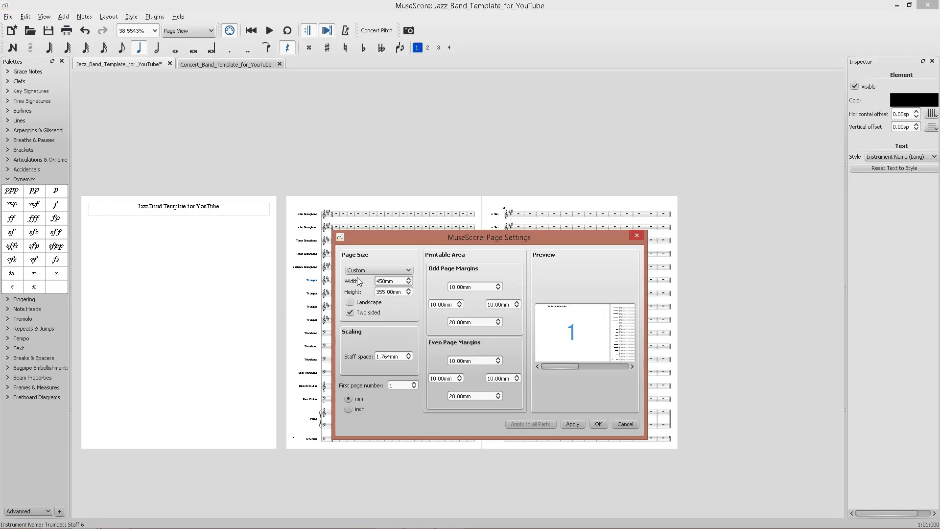
text(.4)
key(Return)
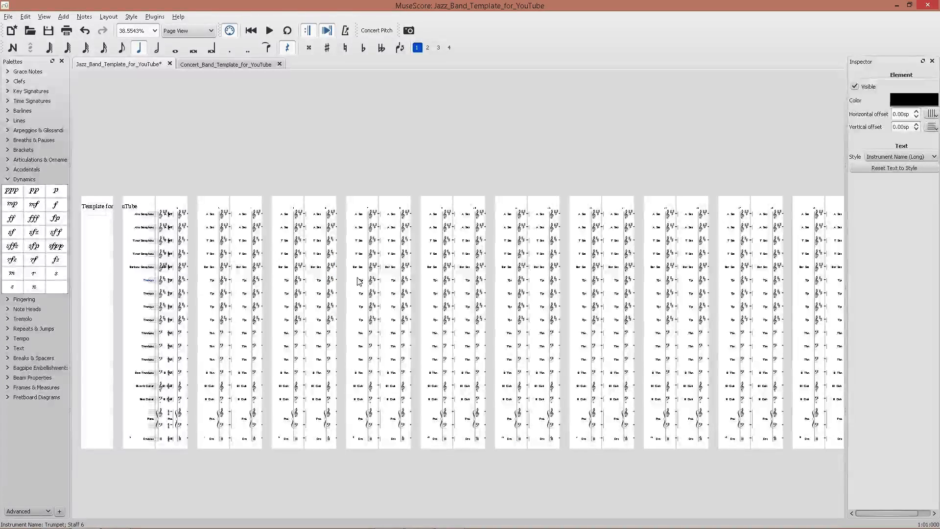
Step: Reopen the page settings and set the jazz band score's page width to 459.40 mm
click(109, 16)
click(114, 30)
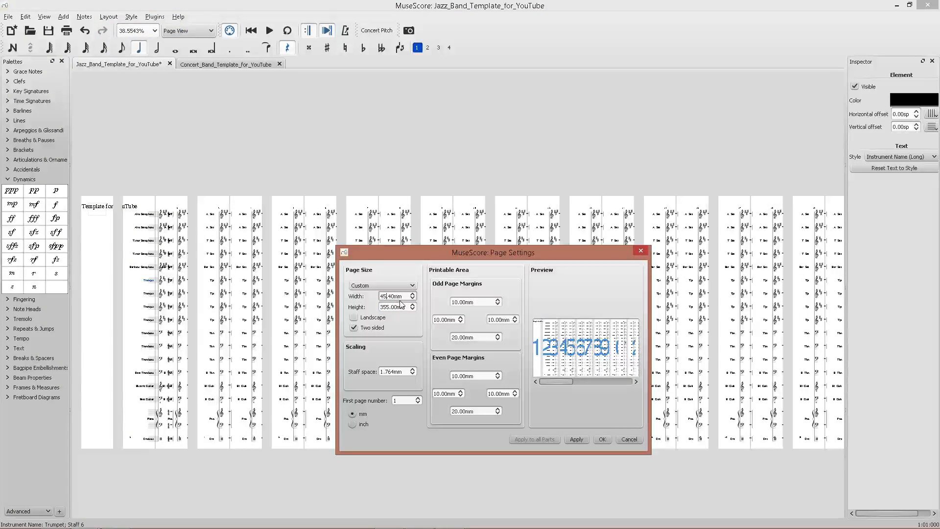
text(9)
click(576, 439)
click(601, 438)
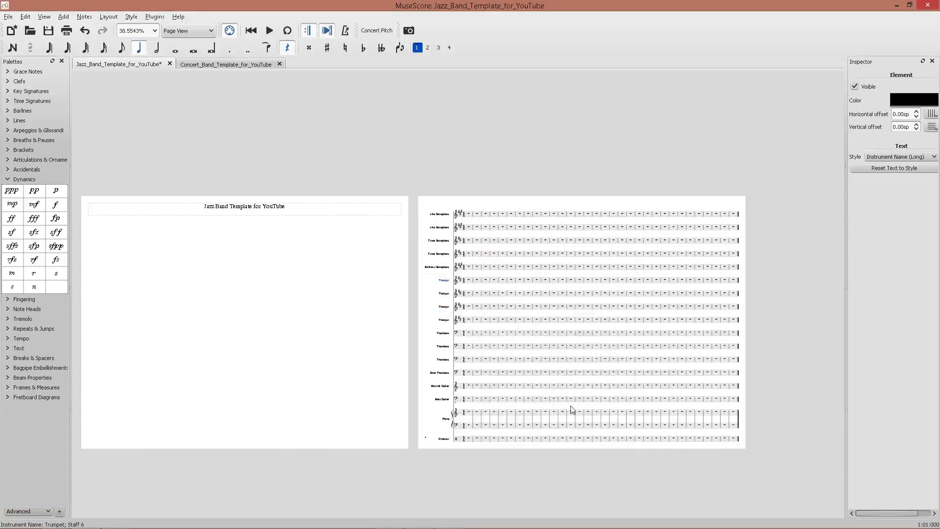
scroll(538, 306, up, 4)
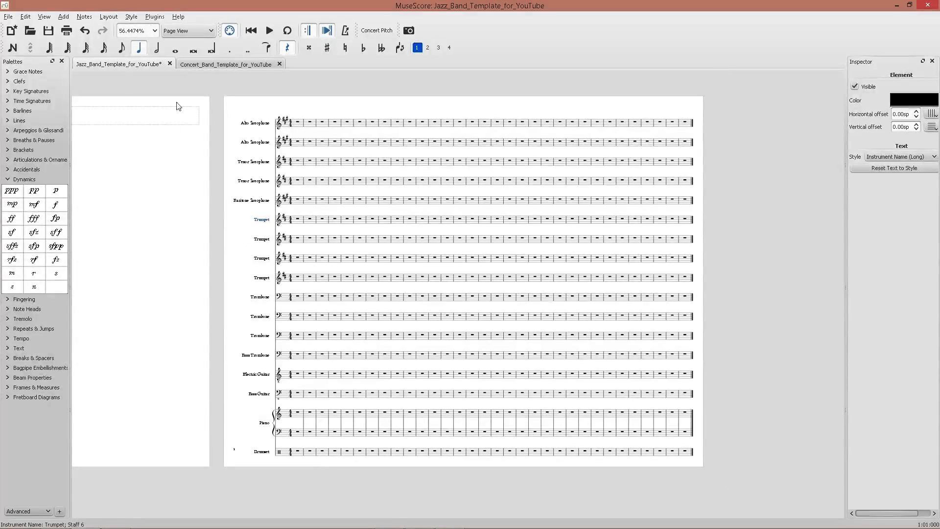
Step: Compare the full page layout of the concert band score with the resized jazz band score
click(225, 64)
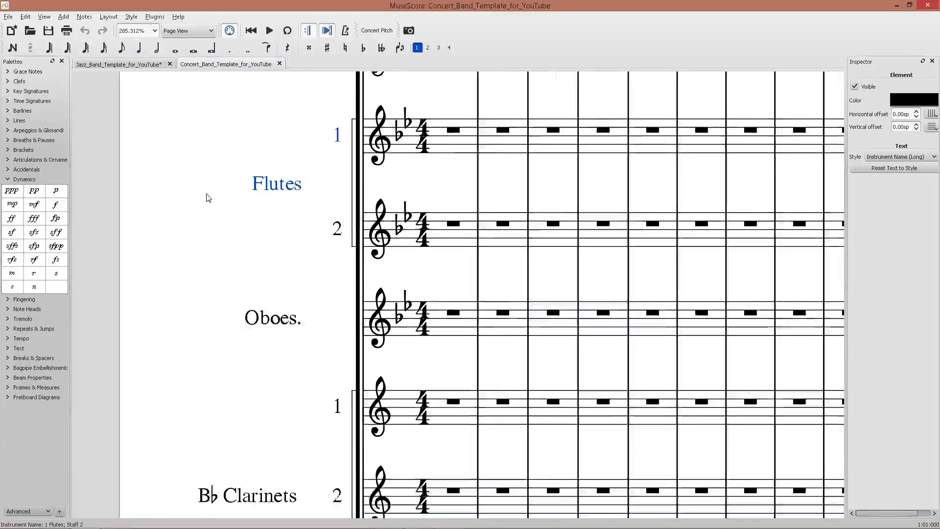
scroll(213, 193, down, 6)
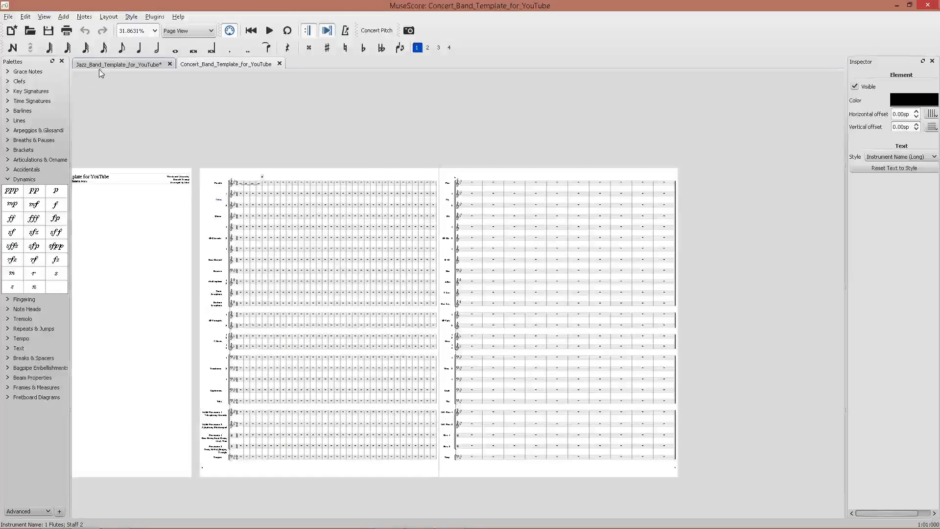
click(103, 64)
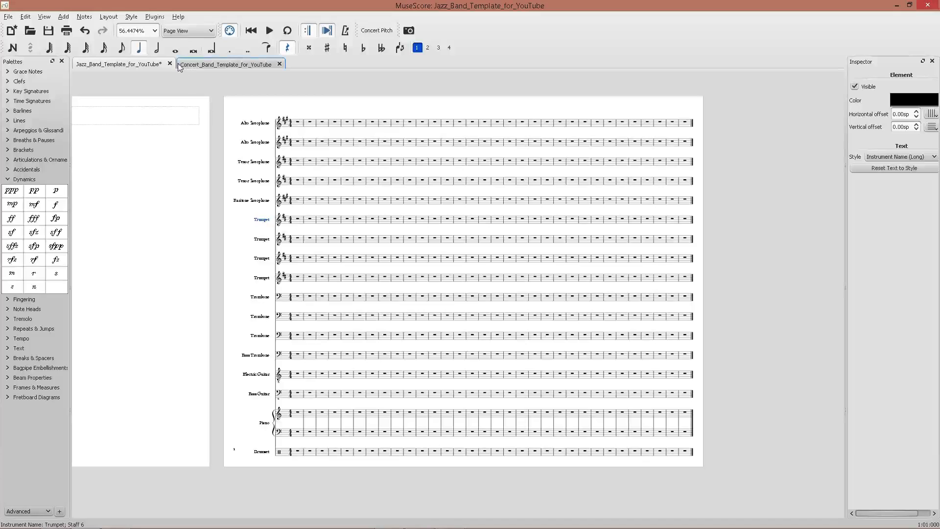
Step: Save the jazz band score and close the Concert_Band_Template_for_YouTube score
key(ctrl+s)
click(276, 65)
drag(194, 179, 202, 169)
scroll(204, 151, down, 3)
scroll(215, 177, up, 2)
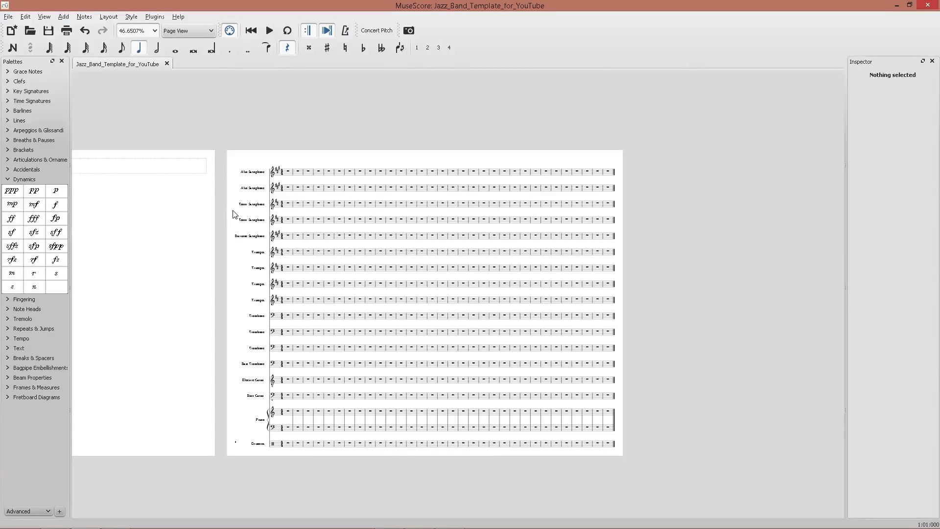
Step: Add a square bracket to the first Alto Saxophone staff and extend it down to the Baritone Saxophone staff
scroll(281, 202, up, 4)
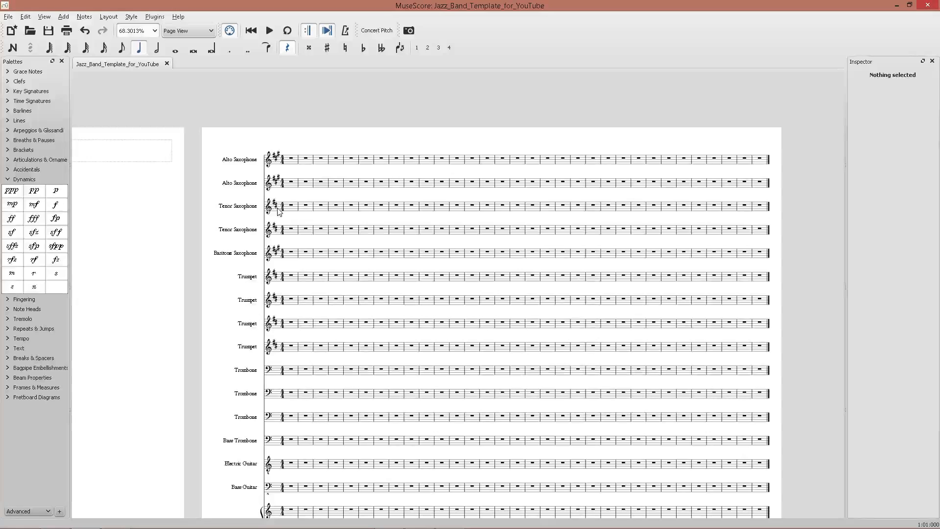
scroll(275, 195, down, 2)
scroll(281, 184, down, 3)
scroll(272, 213, up, 2)
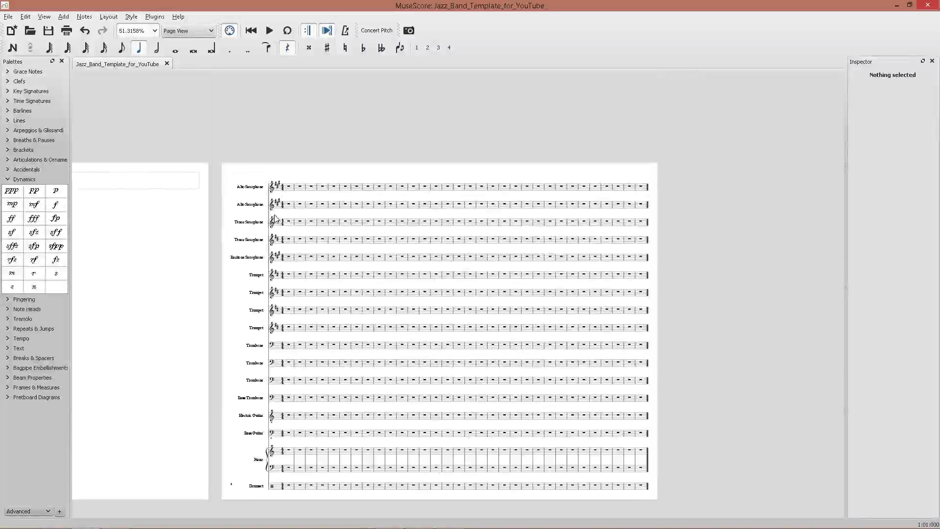
scroll(270, 214, up, 9)
scroll(262, 182, up, 2)
click(42, 175)
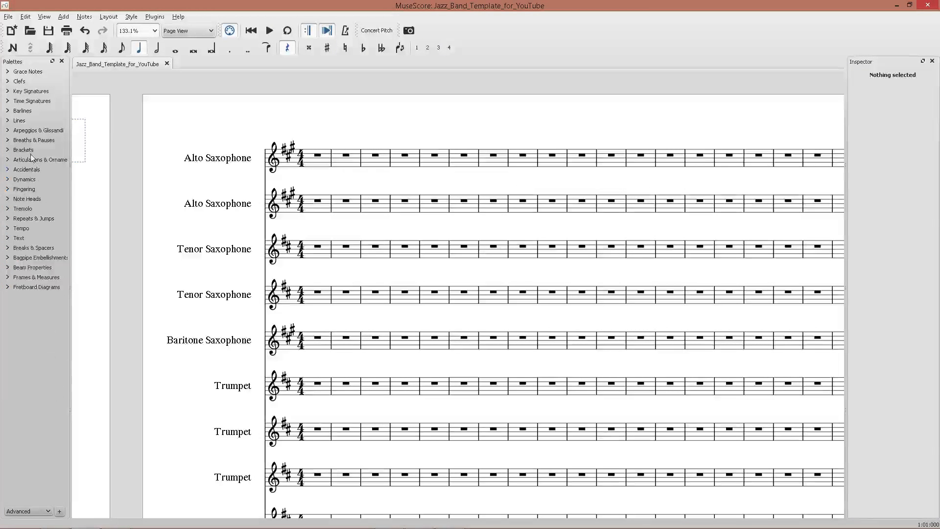
click(31, 140)
click(30, 170)
drag(13, 169, 268, 362)
double_click(264, 166)
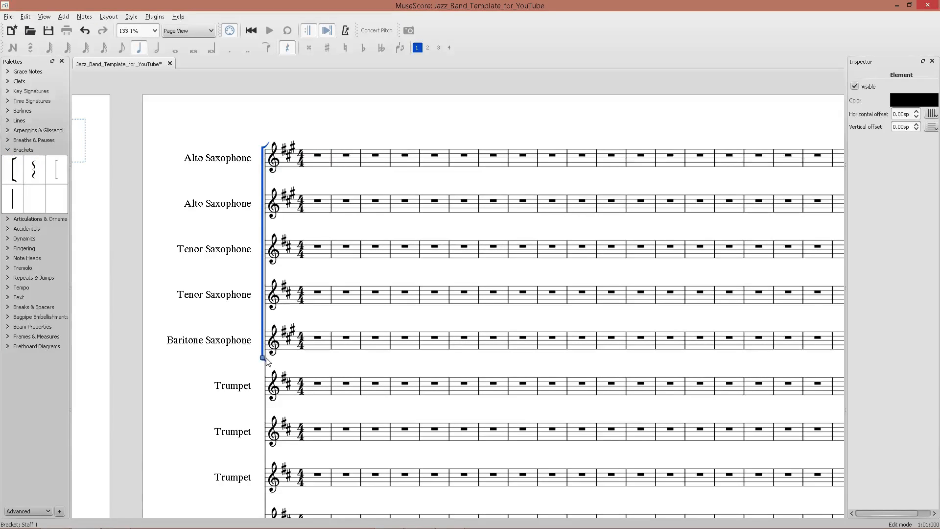
click(210, 362)
scroll(267, 331, down, 3)
scroll(294, 273, up, 4)
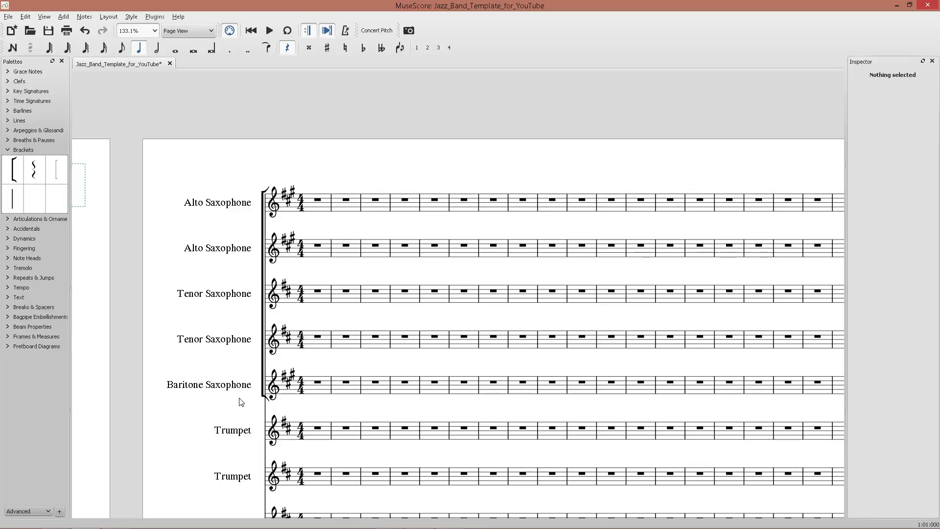
Step: Extend the barlines from the first Alto Saxophone staff through the Baritone Saxophone staff
double_click(332, 208)
drag(331, 211, 323, 408)
click(263, 372)
Step: Add a square bracket to the first Trumpet staff and extend it down to the fourth Trumpet staff
scroll(313, 365, down, 3)
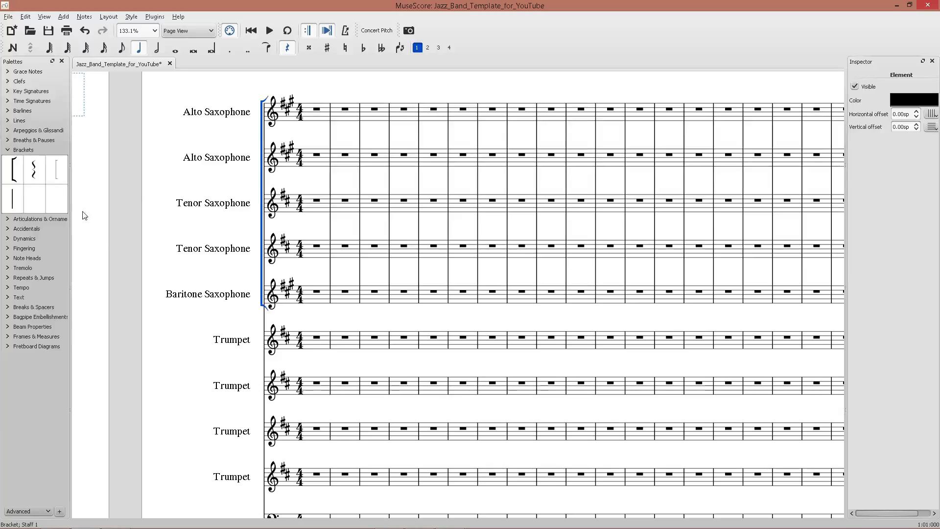
drag(16, 176, 294, 348)
double_click(262, 349)
scroll(262, 256, down, 4)
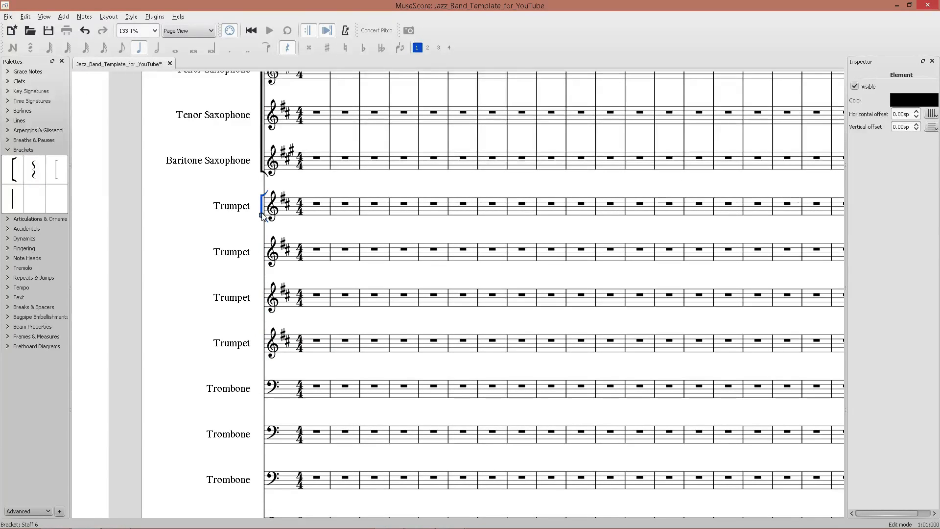
drag(263, 216, 268, 364)
click(303, 363)
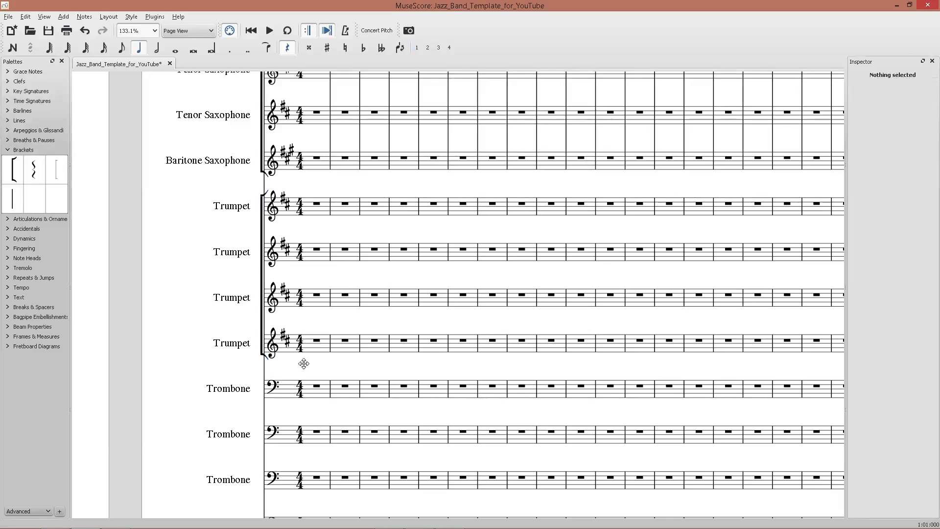
Step: Add a square bracket to the first Trombone staff and extend it down to the Bass Trombone staff
scroll(260, 343, down, 3)
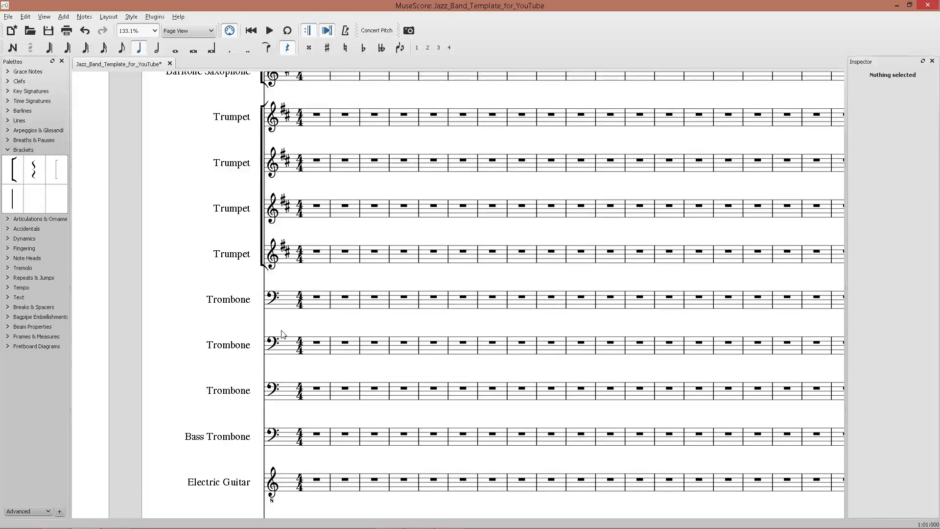
key(alt+Tab)
key(ctrl+Tab)
key(ctrl+Tab)
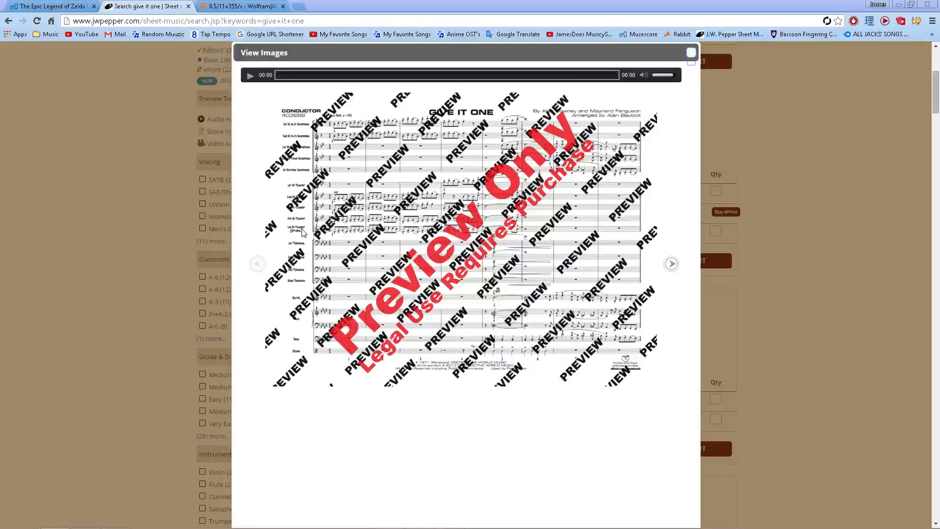
key(alt+Tab)
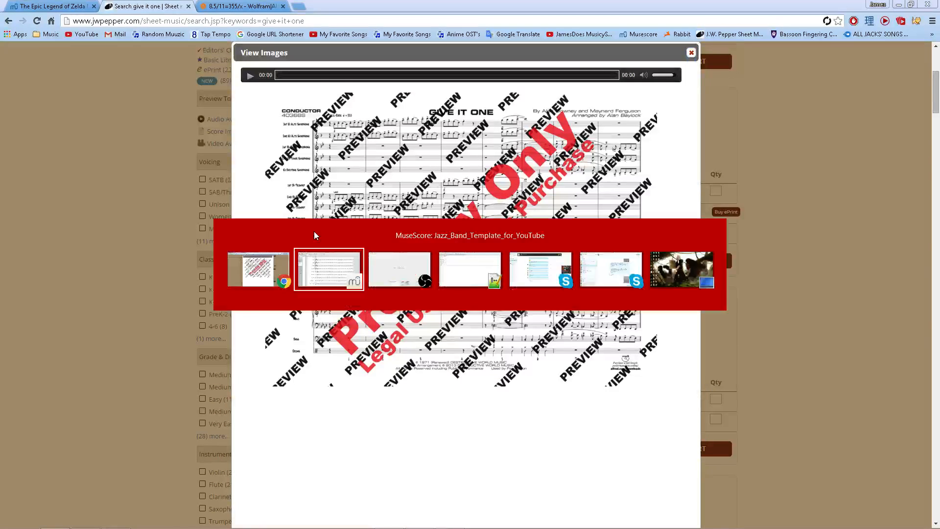
scroll(193, 235, down, 2)
drag(19, 177, 261, 365)
double_click(262, 210)
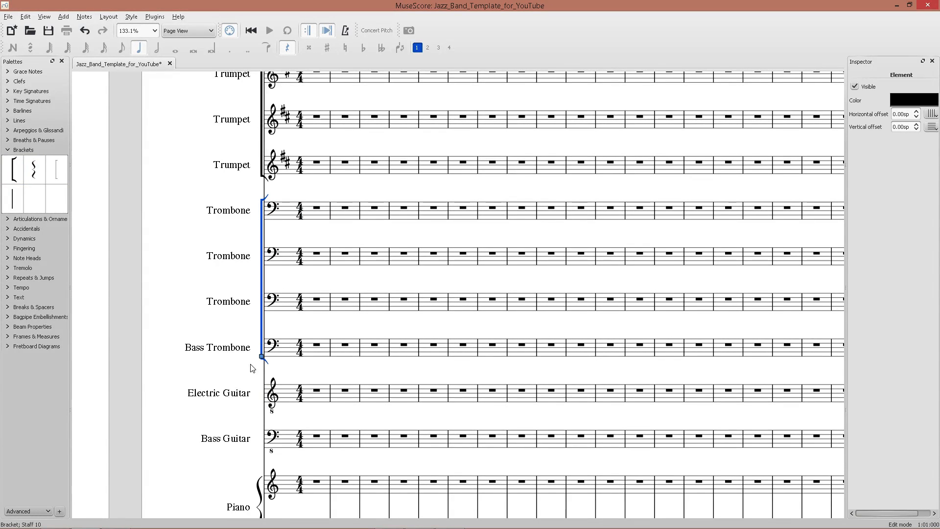
click(214, 372)
Step: Review the bracketed instrument sections and compare them with the Give It One score preview in the browser
scroll(286, 378, down, 6)
scroll(293, 279, up, 3)
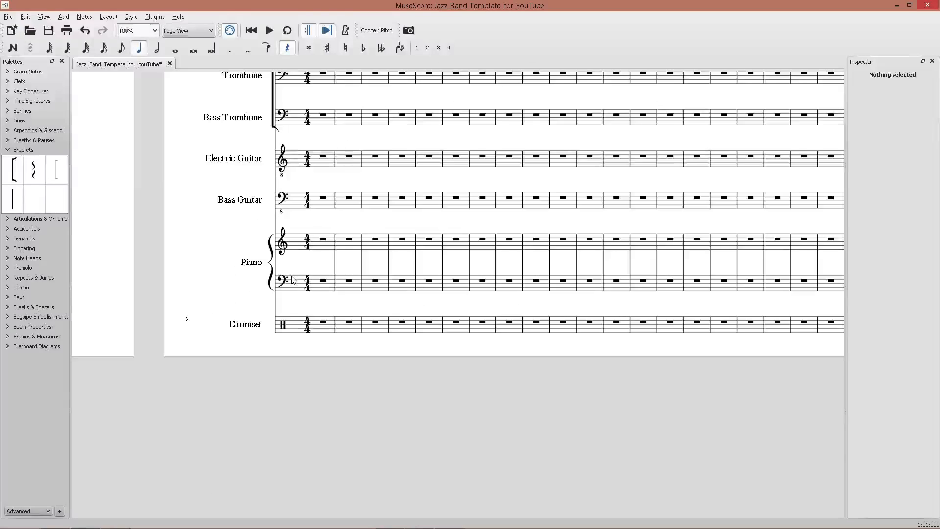
scroll(315, 303, up, 5)
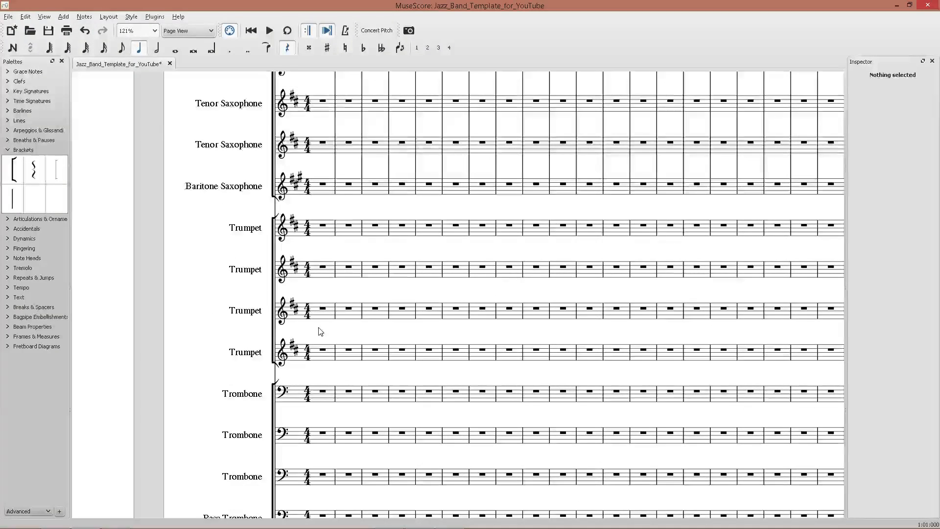
scroll(319, 329, down, 3)
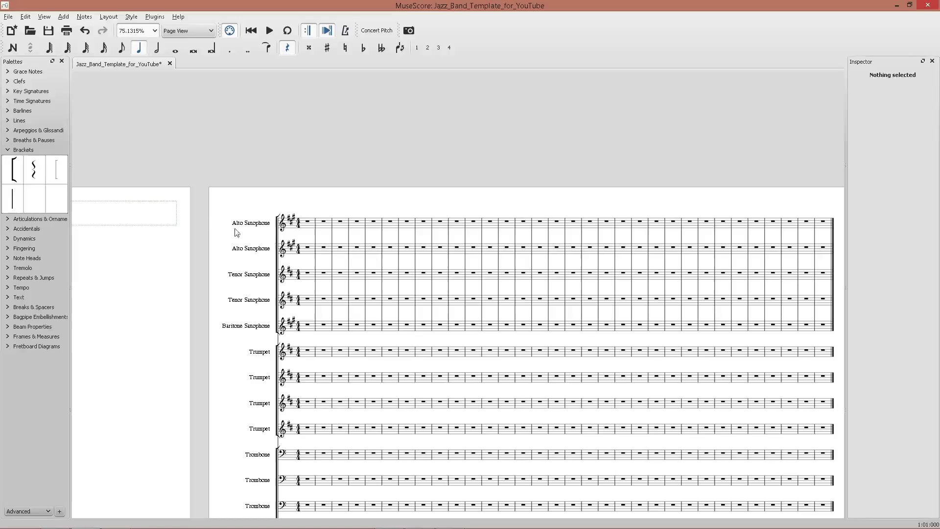
scroll(260, 234, up, 8)
scroll(262, 234, down, 3)
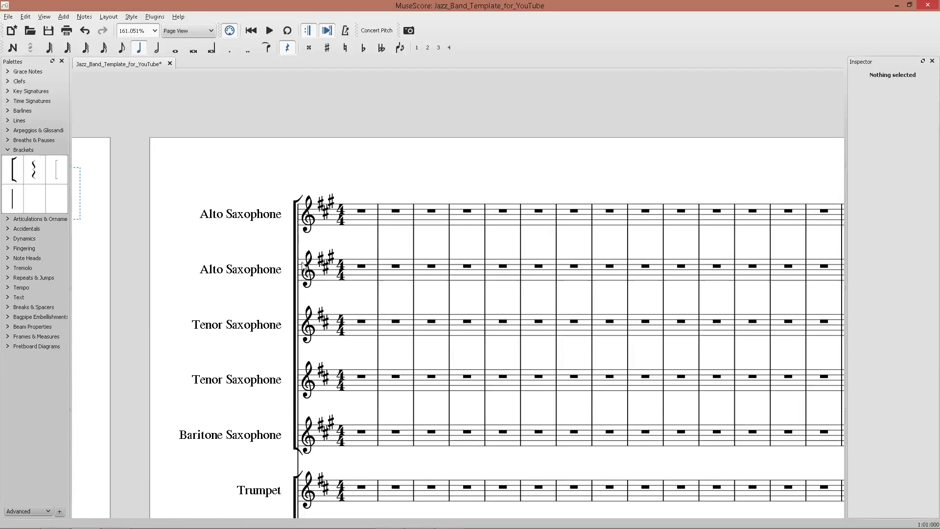
key(alt+Tab)
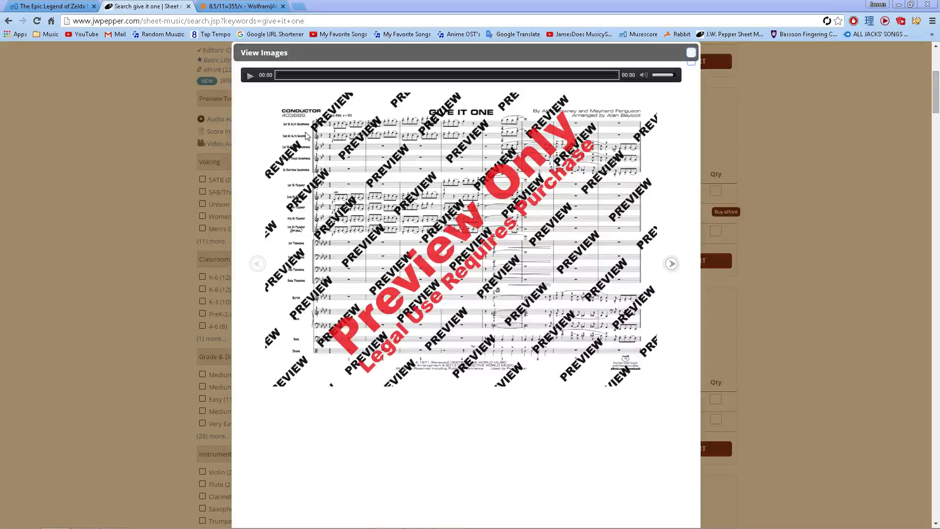
key(alt+Tab)
Step: Extend the barlines from the first Trumpet staff through the fourth Trumpet staff
scroll(391, 310, down, 5)
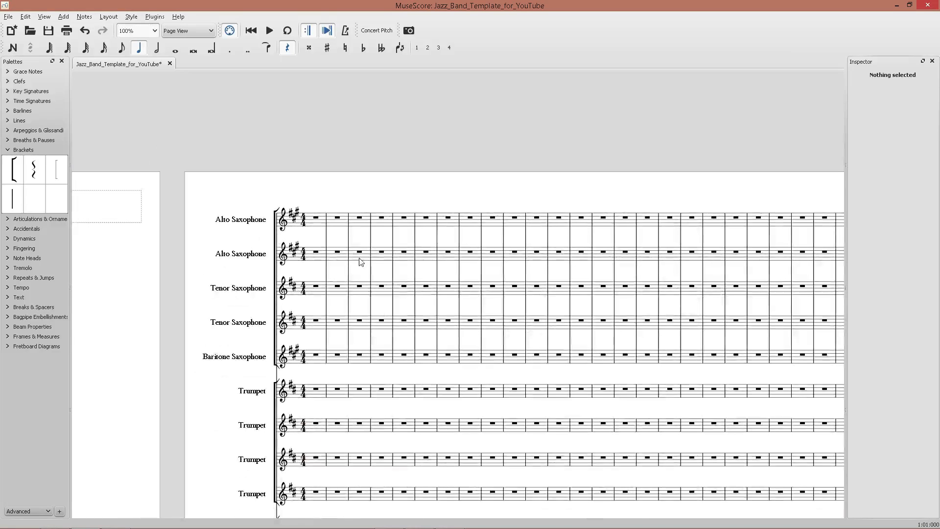
scroll(358, 247, down, 3)
double_click(326, 260)
drag(326, 265, 324, 375)
Step: Extend the barlines from the first Trombone staff through the Bass Trombone staff
scroll(320, 342, down, 2)
click(328, 319)
double_click(326, 306)
drag(326, 310, 322, 422)
click(306, 422)
Step: Check the joined barlines across the whole page and save the jazz band score
scroll(306, 422, down, 4)
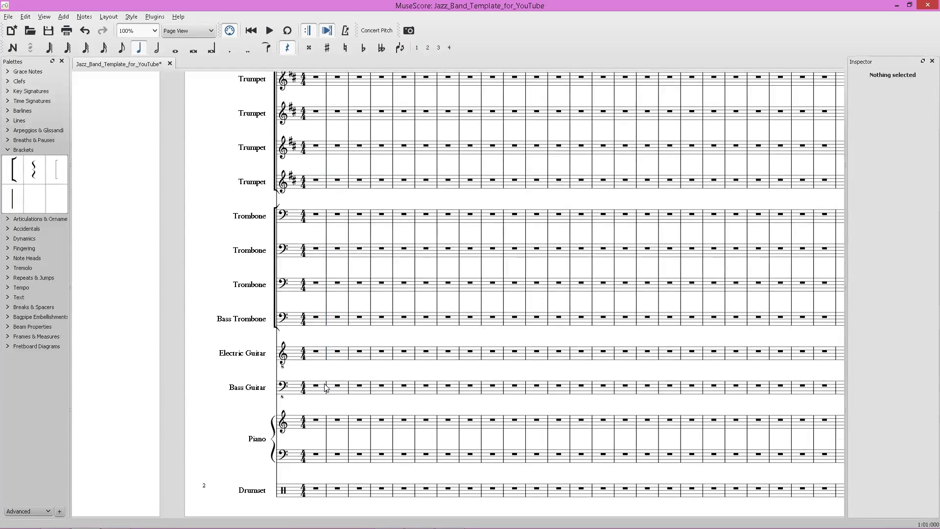
scroll(234, 359, down, 3)
scroll(233, 359, up, 5)
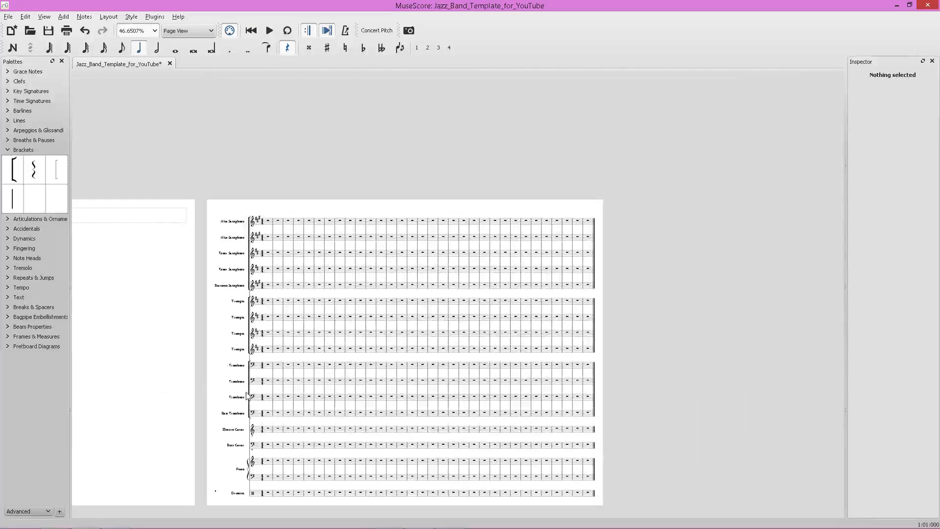
scroll(308, 262, up, 8)
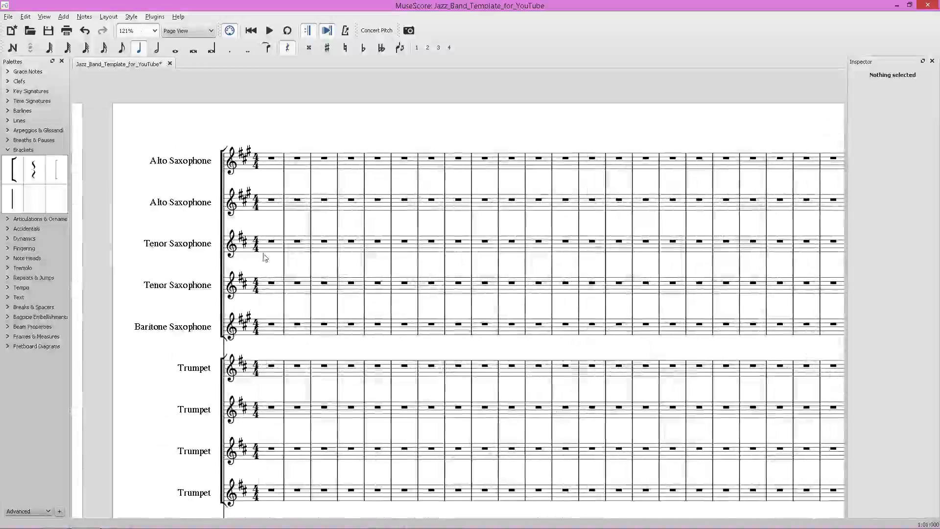
key(ctrl+s)
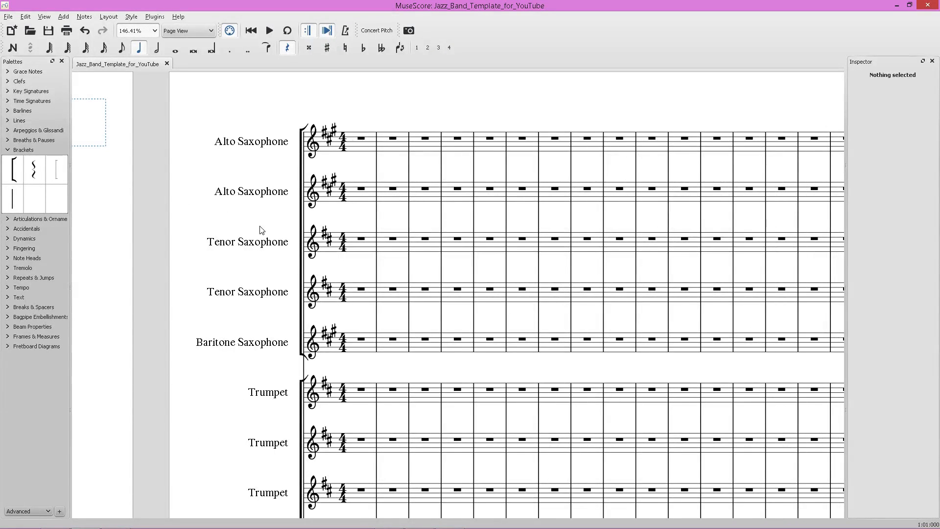
Step: Rename the first Alto Saxophone staff with the long name Alto Saxophone 1 and short name A. Sax. 1
scroll(296, 205, right, 2)
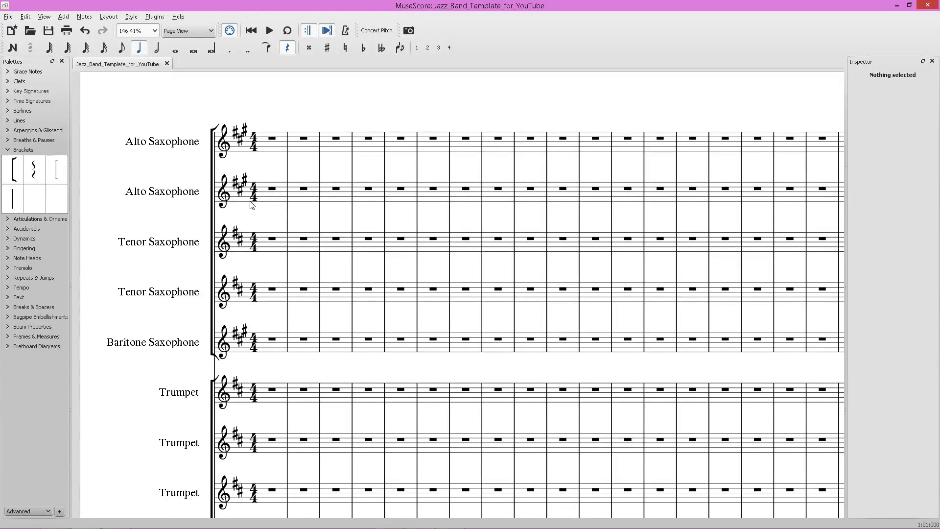
scroll(252, 205, up, 1)
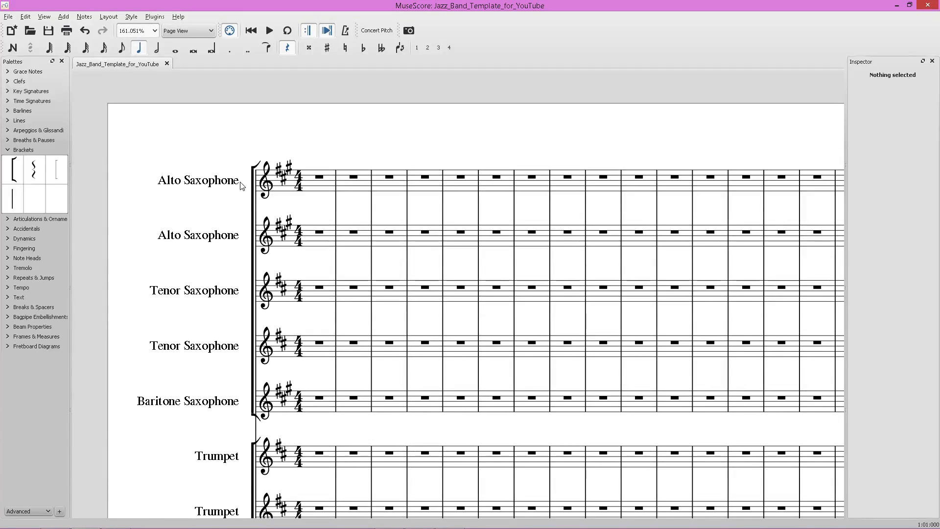
right_click(230, 182)
click(269, 331)
click(636, 278)
text(1)
click(774, 276)
text(1)
click(816, 335)
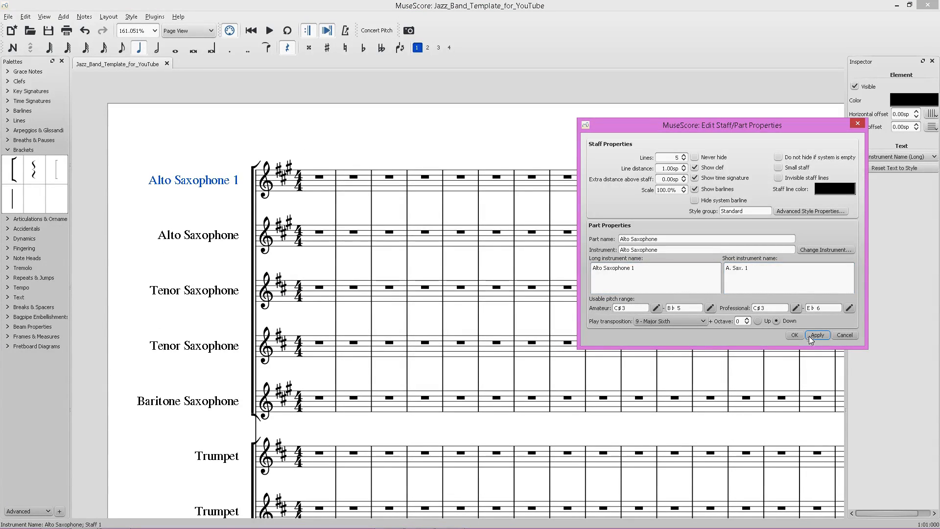
click(794, 335)
Step: Rename the second Alto Saxophone staff with the long name Alto Saxophone 2 and short name A. Sax. 2
right_click(228, 239)
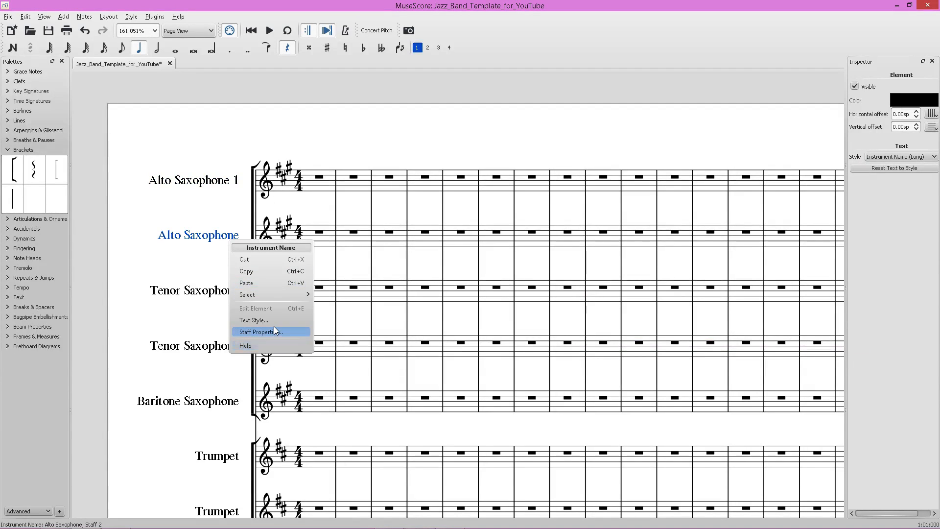
click(274, 331)
click(692, 268)
text(2)
click(785, 278)
text(2)
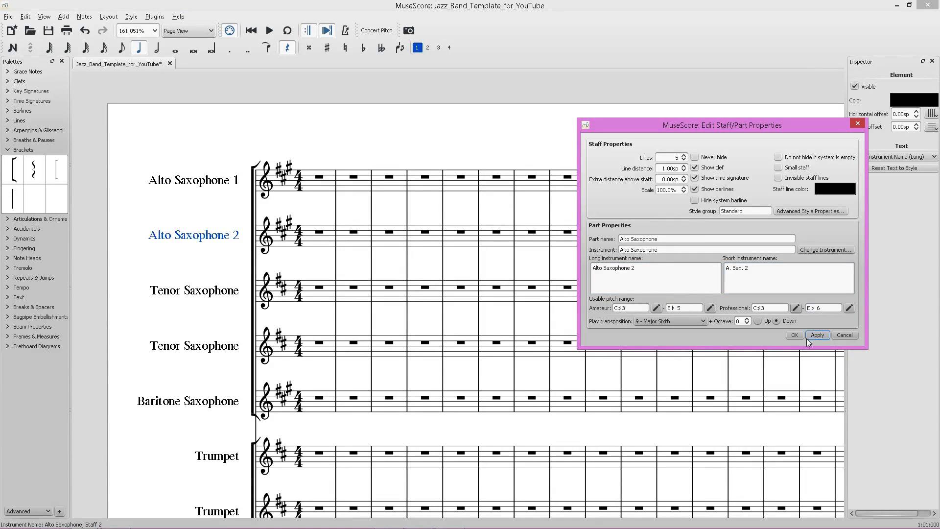
click(815, 336)
click(794, 335)
Step: Rename the first Tenor Saxophone staff with the long name Tenor Saxophone 1 and short name T. Sax. 1
right_click(232, 293)
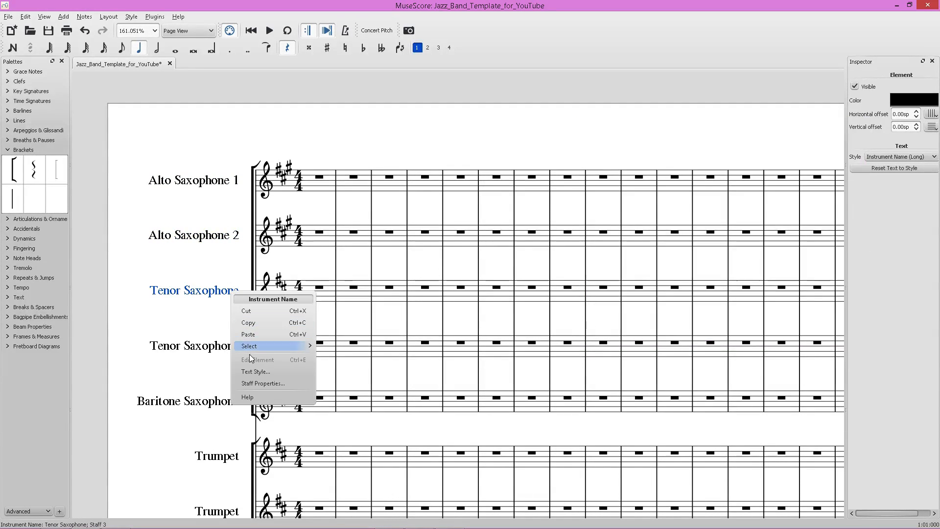
click(251, 382)
click(656, 279)
text(1)
click(762, 280)
click(817, 336)
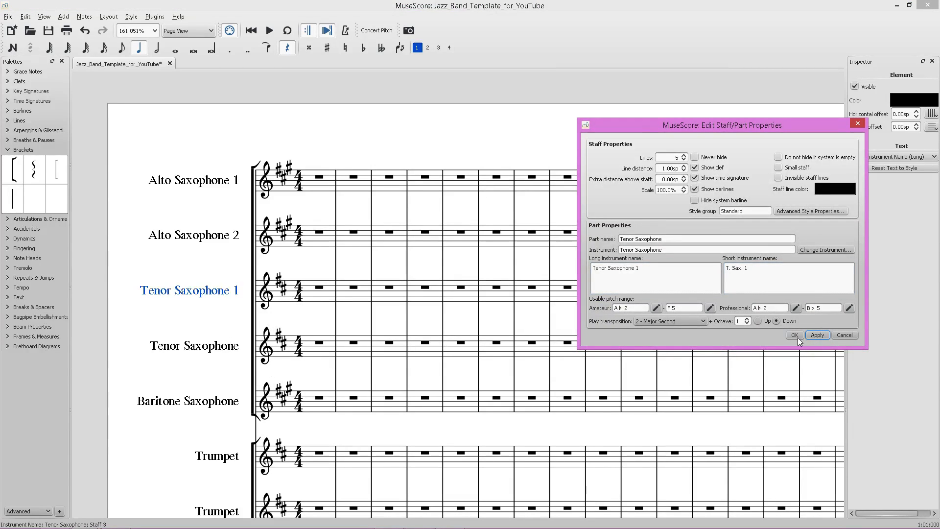
click(794, 335)
Step: Rename the second Tenor Saxophone staff with the long name Tenor Saxophone 2 and short name T. Sax. 2
click(216, 346)
right_click(216, 347)
click(244, 436)
click(651, 279)
text(2)
click(786, 278)
click(817, 336)
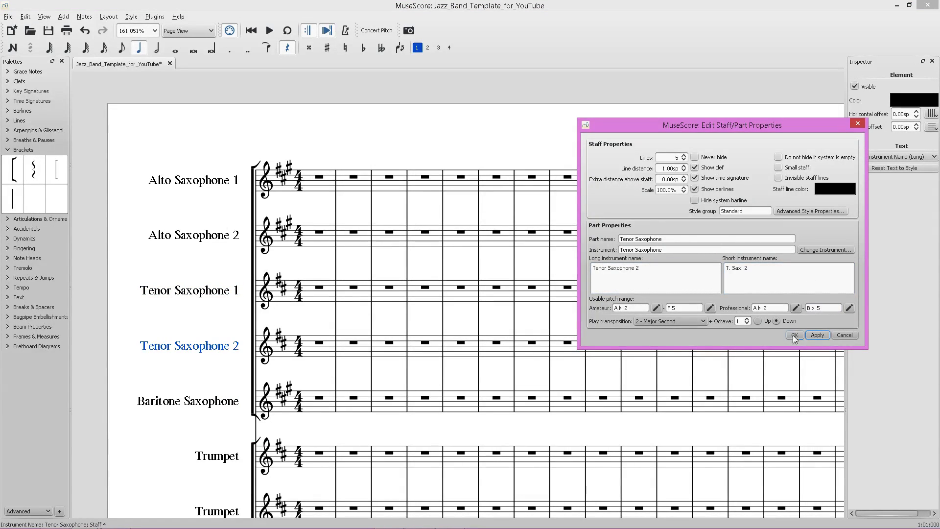
click(794, 335)
click(177, 402)
right_click(178, 403)
click(221, 492)
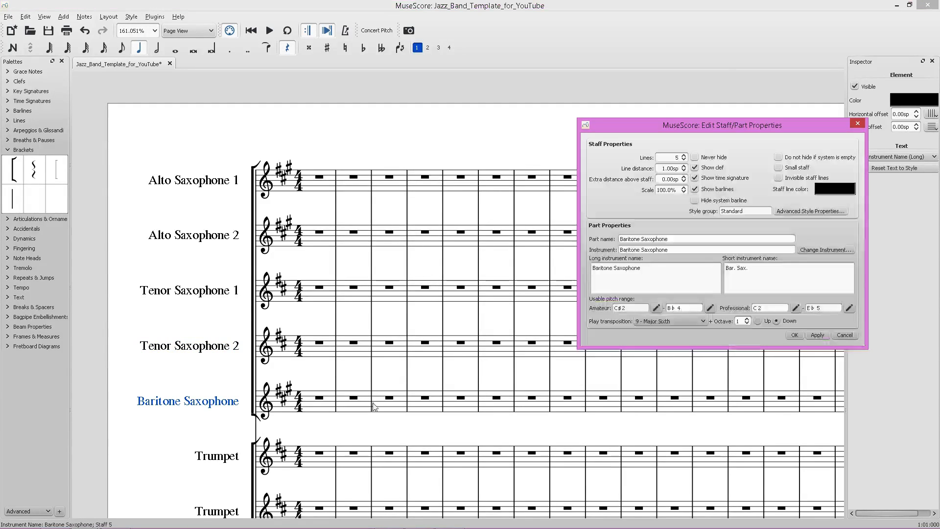
click(840, 337)
Step: Compare the saxophone and trumpet staff names with the instrument labels on the Give It One preview in the browser
scroll(329, 329, down, 2)
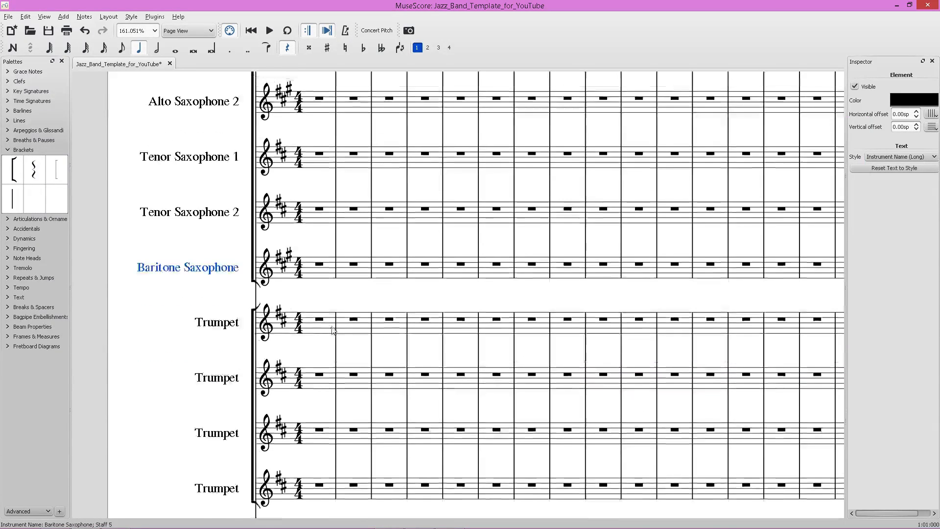
scroll(330, 329, down, 2)
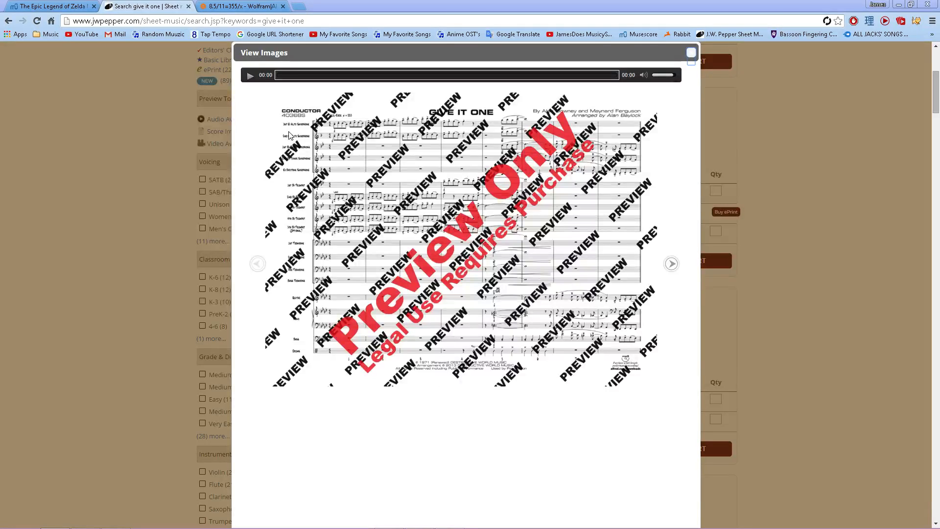
key(alt+Tab)
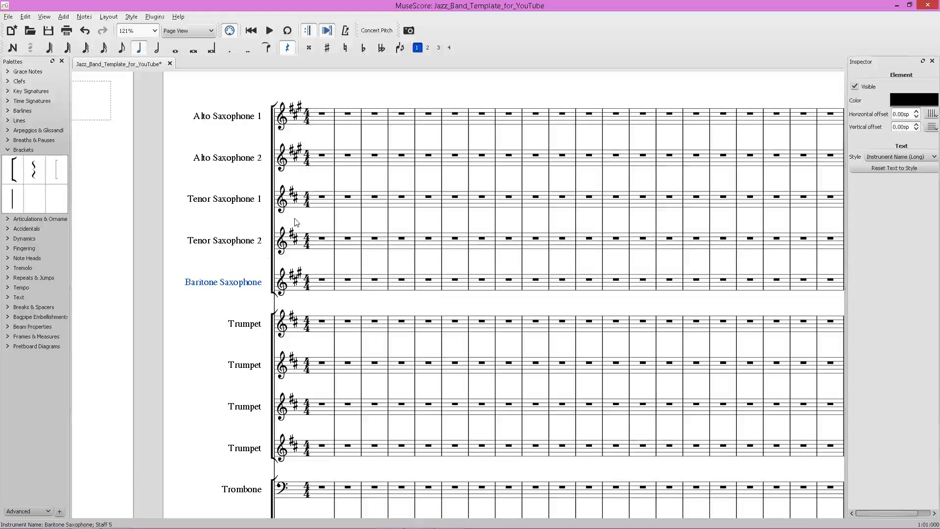
scroll(253, 293, down, 1)
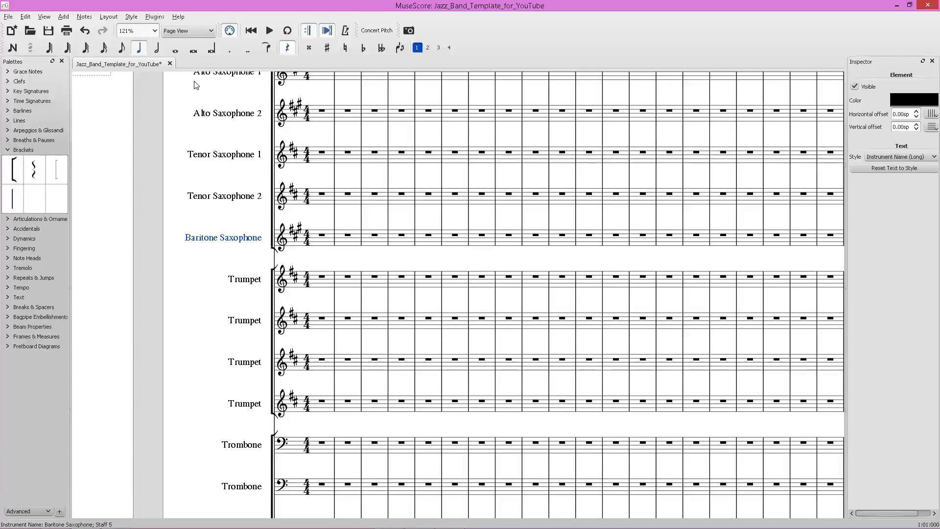
scroll(307, 249, down, 5)
right_click(308, 258)
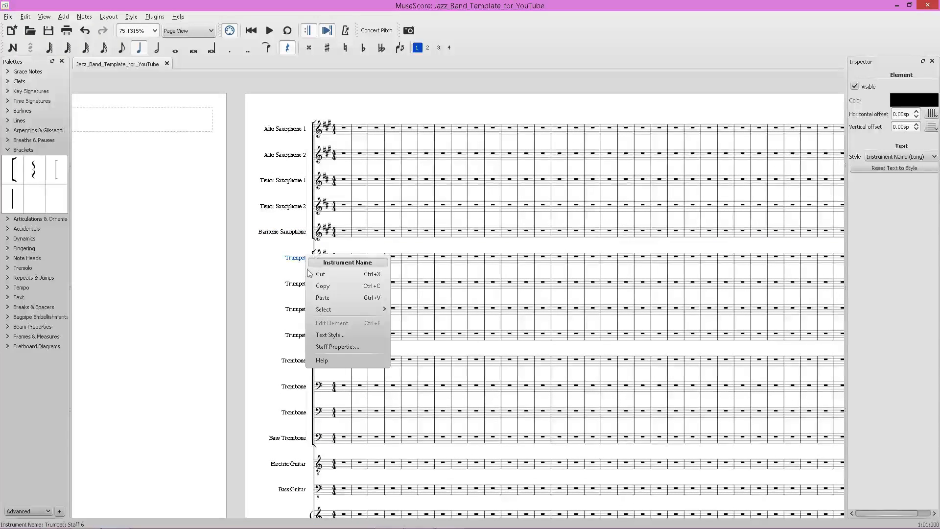
click(326, 346)
click(618, 366)
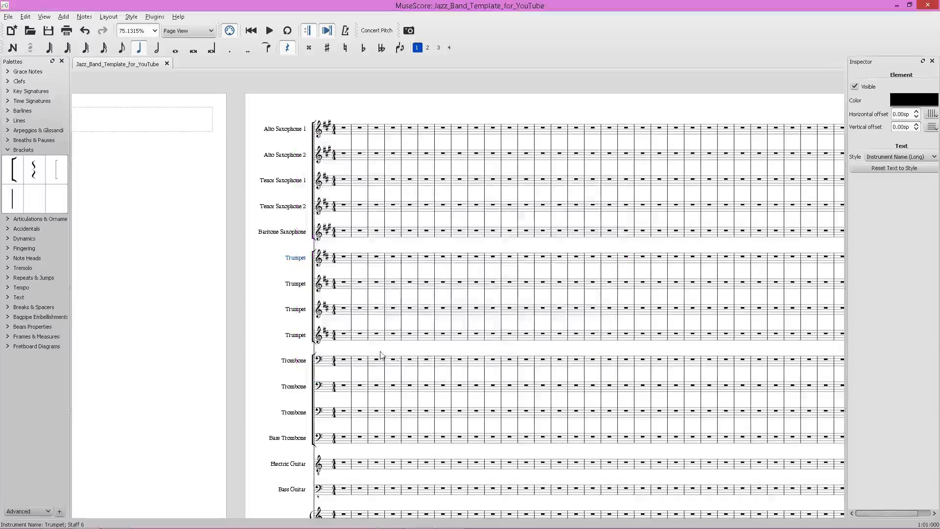
Step: Rename the first Trumpet staff with the long name Trumpet 1 and short name Tpt. 1
right_click(293, 258)
click(338, 349)
click(700, 276)
text(1)
click(781, 276)
text(1)
click(815, 336)
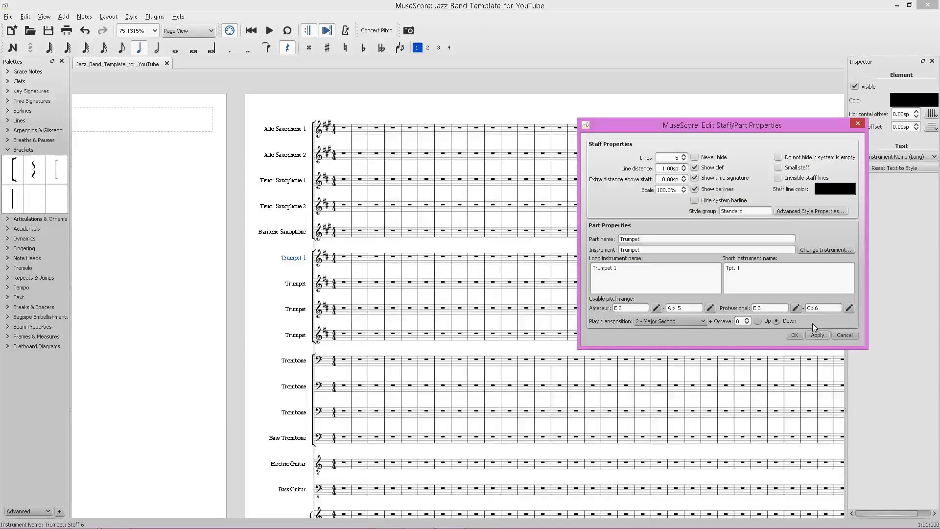
Step: Reopen the Concert_Band_Template_for_YouTube score and examine how the Flutes instrument name is laid out and numbered
click(10, 16)
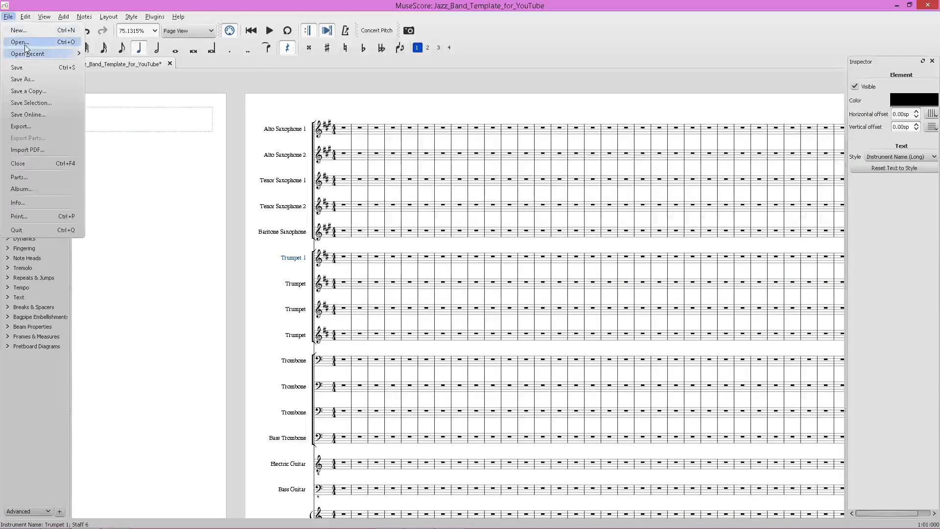
mouse_move(48, 54)
click(185, 57)
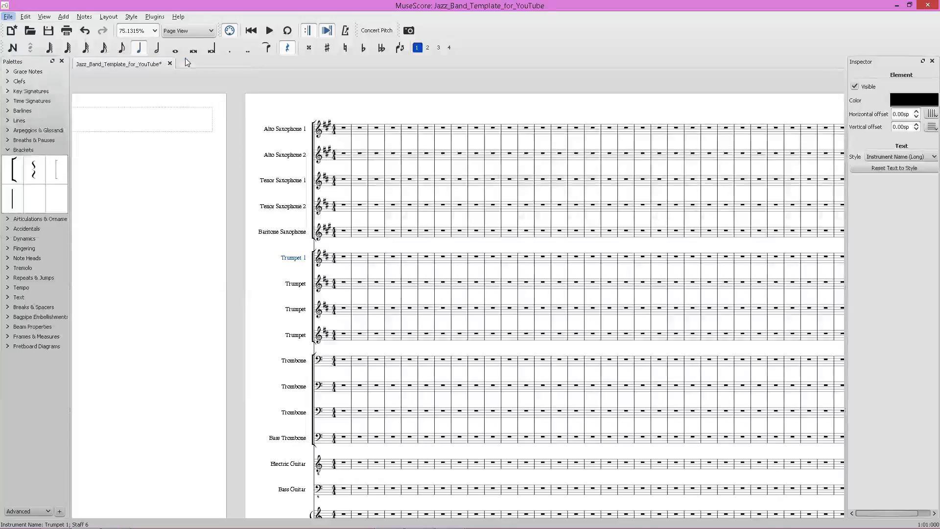
scroll(523, 142, right, 5)
scroll(620, 156, up, 6)
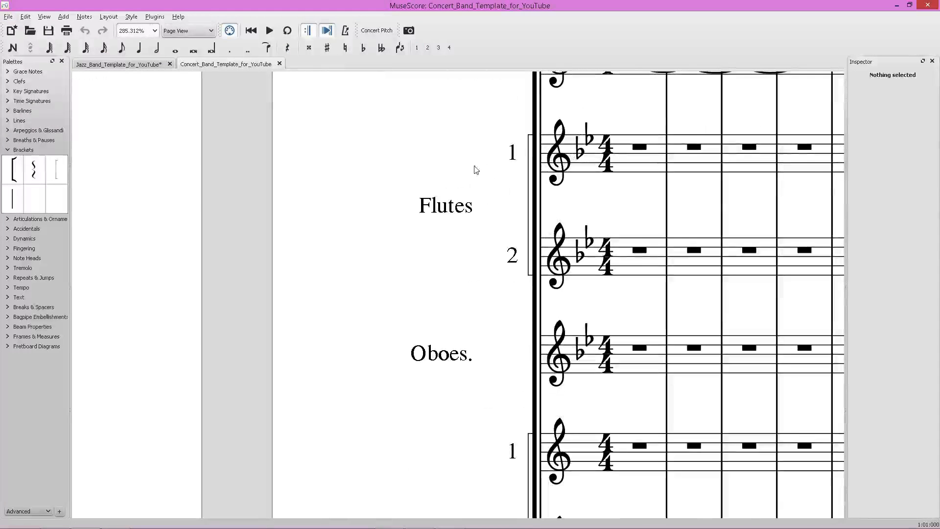
scroll(441, 205, down, 4)
click(414, 205)
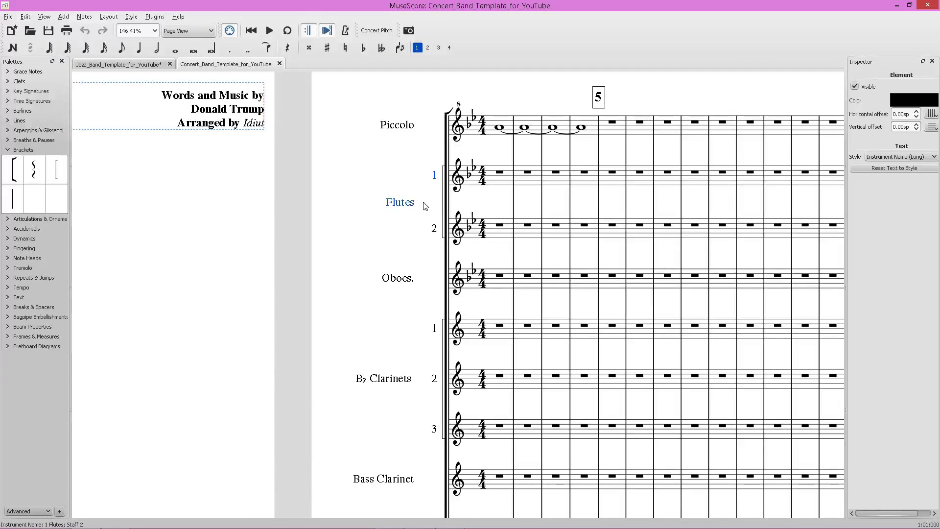
Step: Save the jazz band score and rename the second Trumpet staff with the long name Trumpet 2 and short name Tpt. 2
key(ctrl+s)
click(251, 292)
scroll(299, 285, up, 6)
right_click(297, 280)
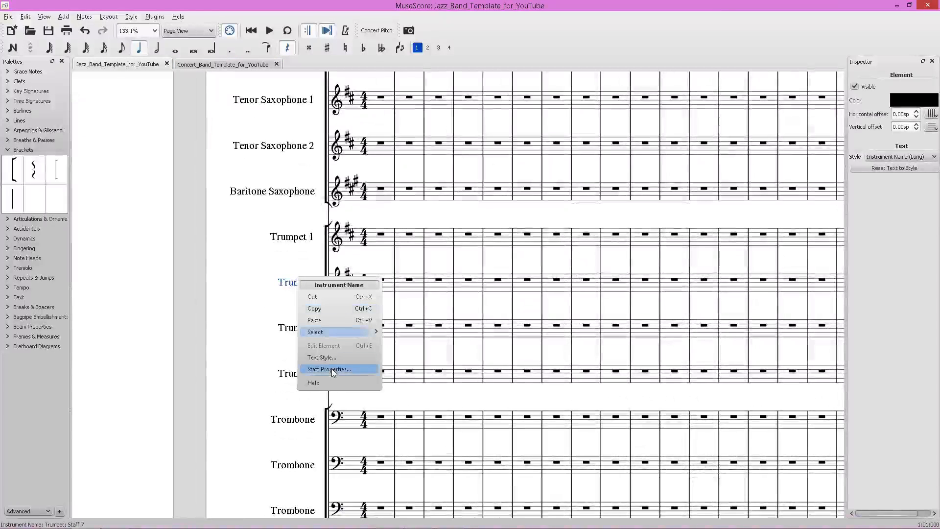
click(332, 370)
click(633, 276)
text(2)
click(770, 275)
text(2)
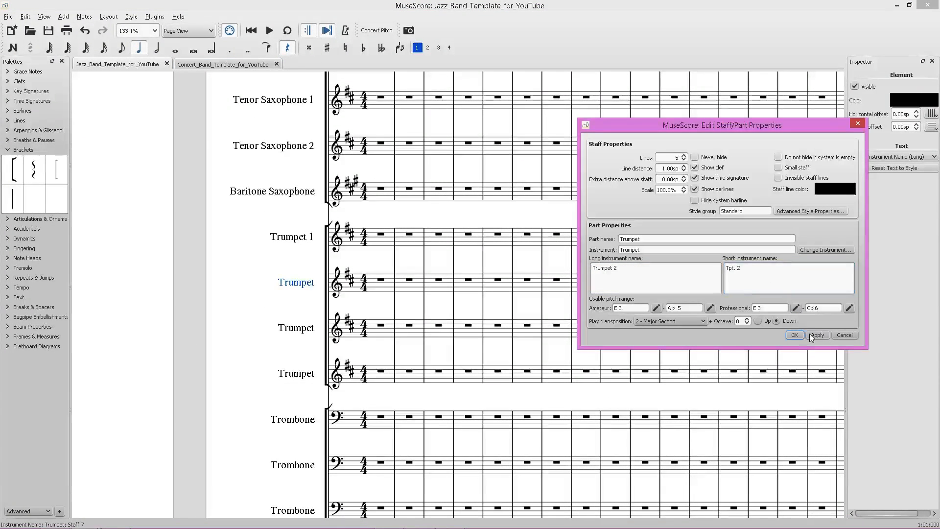
click(809, 334)
click(794, 334)
Step: Rename the third Trumpet staff with the long name Trumpet 3 and short name Tpt. 3
right_click(296, 327)
click(325, 417)
click(632, 276)
text(3)
click(770, 275)
text(3)
click(817, 335)
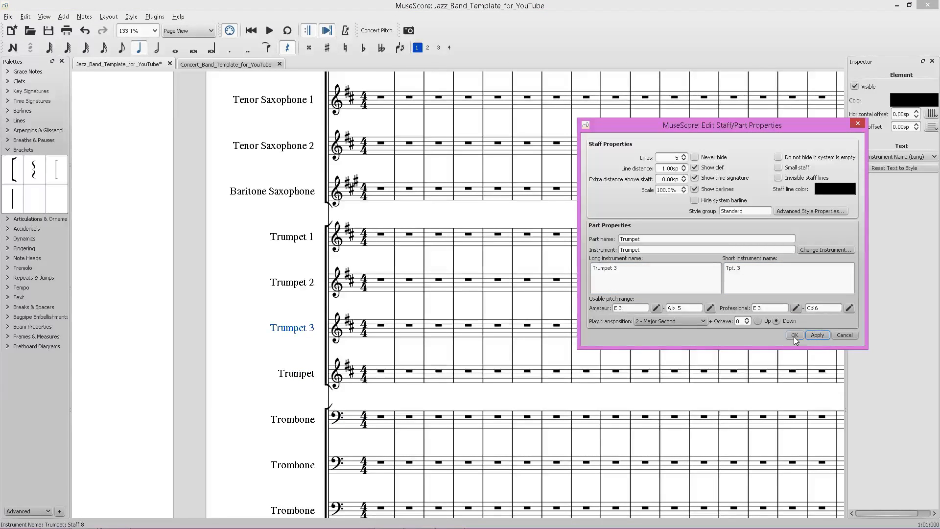
click(794, 336)
Step: Rename the fourth Trumpet staff with the long name Trumpet 4 and short name Tpt. 4
right_click(311, 372)
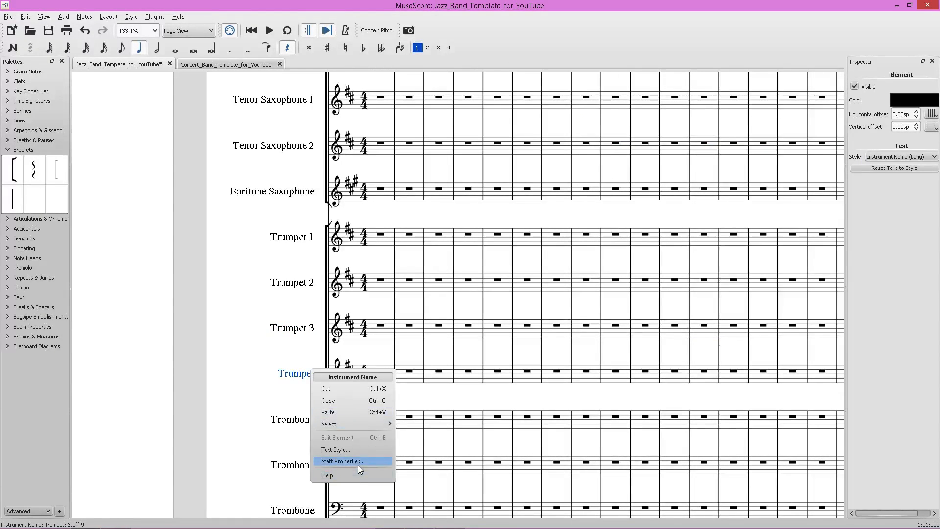
click(343, 462)
click(632, 276)
text(4)
click(770, 275)
text(4)
click(816, 335)
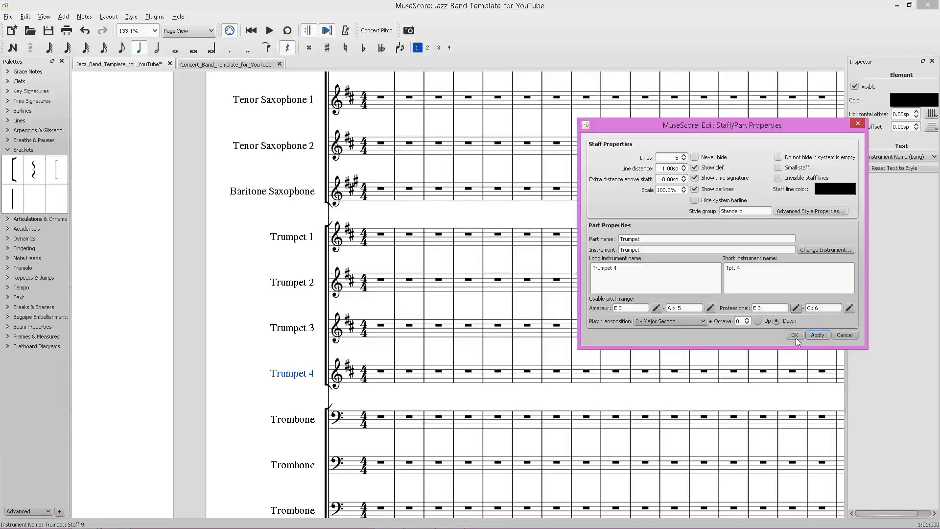
click(794, 335)
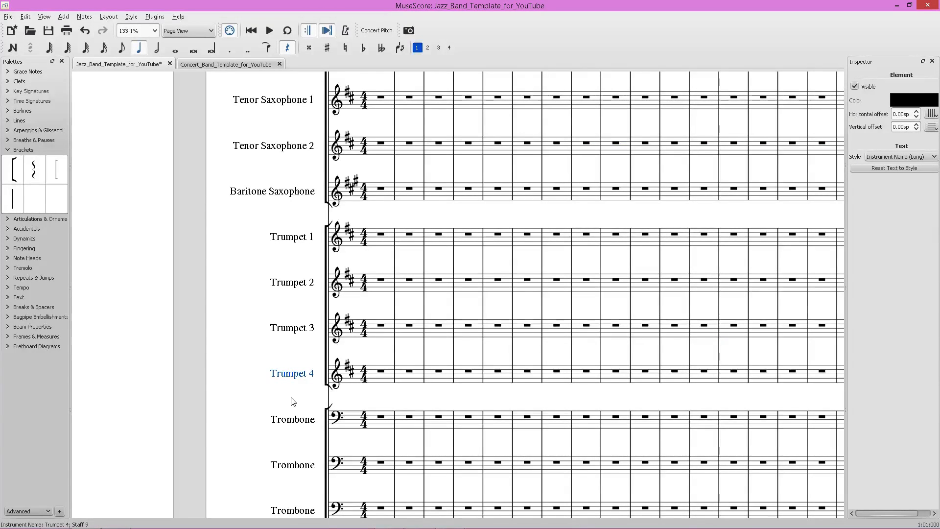
Step: Rename the first Trombone staff with the long name Trombone 1 and short name Tbn. 1
scroll(293, 400, down, 3)
right_click(311, 330)
click(321, 393)
click(645, 275)
text(1)
click(770, 275)
text(1)
click(817, 335)
click(794, 335)
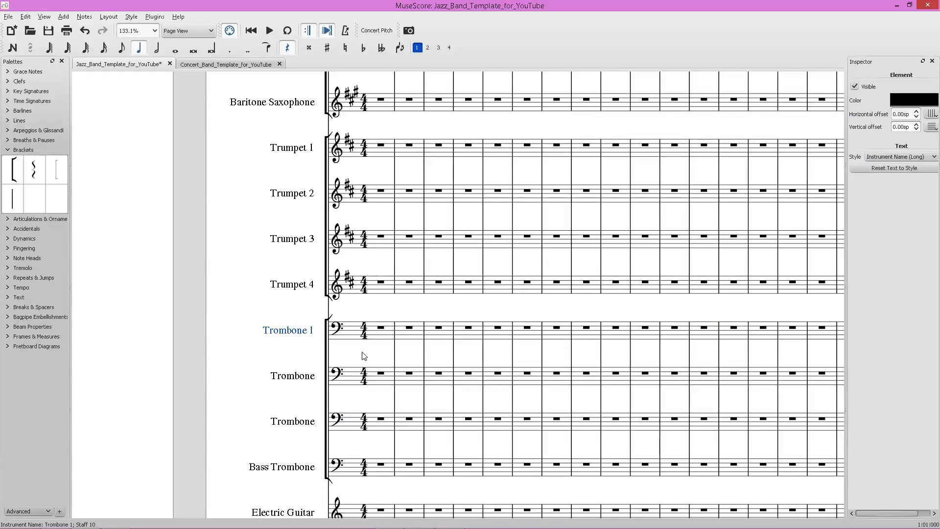
Step: Add the number 2 to the long and short instrument names of the second Trombone staff
right_click(302, 375)
click(325, 467)
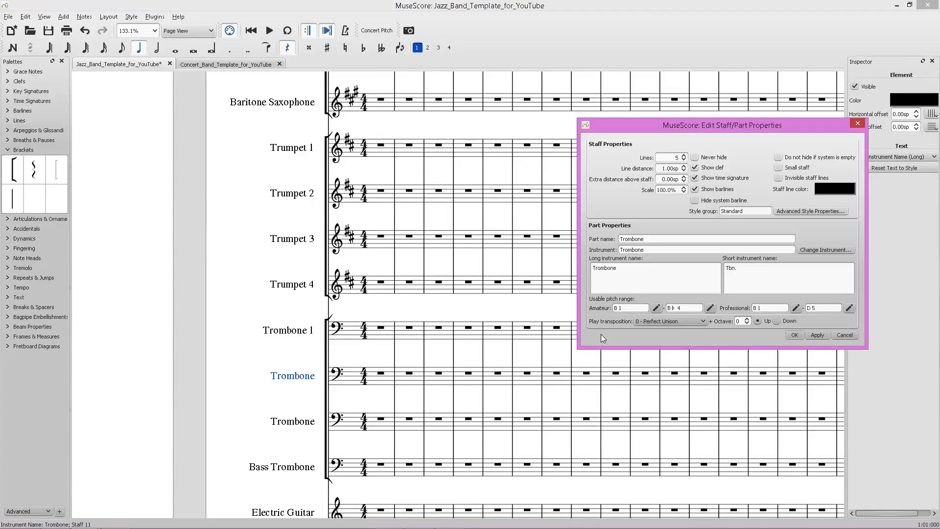
text(2)
click(743, 276)
click(791, 337)
Step: Rename the third Trombone staff with the long name Trombone 3 and short name Tbn. 3
right_click(288, 427)
click(341, 403)
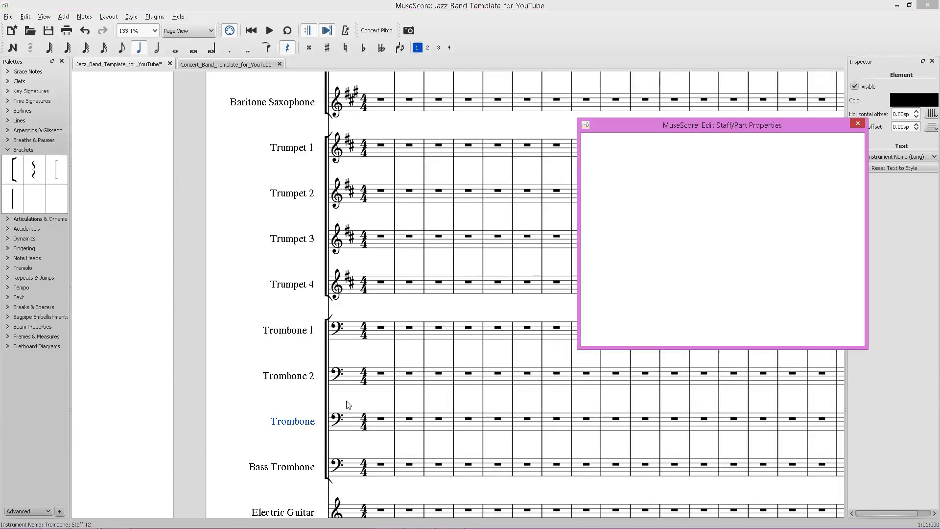
text(3)
click(743, 286)
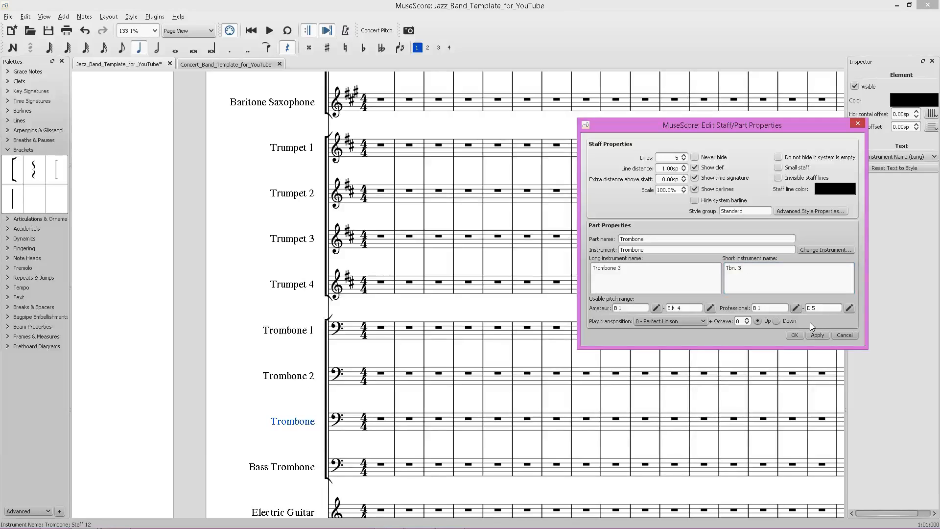
click(816, 335)
click(794, 335)
Step: Shorten the Electric Guitar staff's long name to Guitar and its short name to Guit
scroll(294, 333, down, 3)
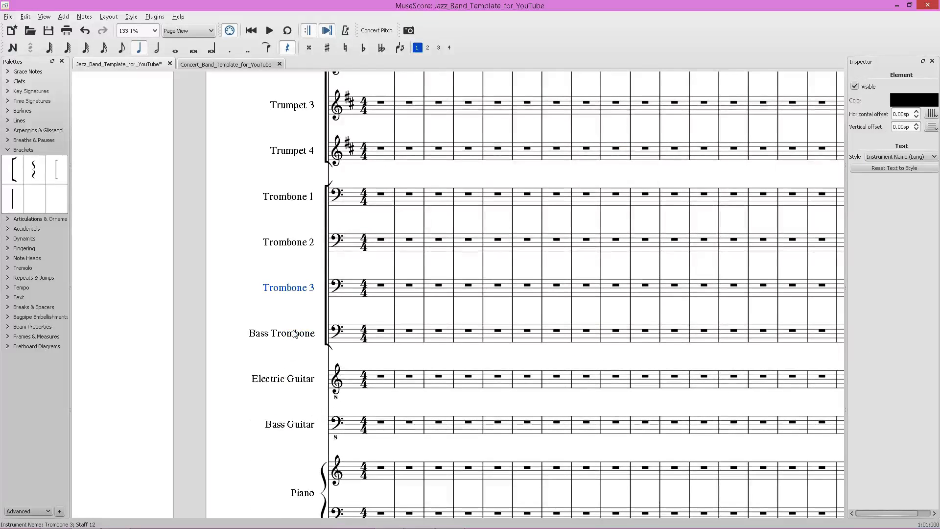
right_click(301, 383)
click(333, 468)
double_click(591, 269)
drag(590, 271, 590, 273)
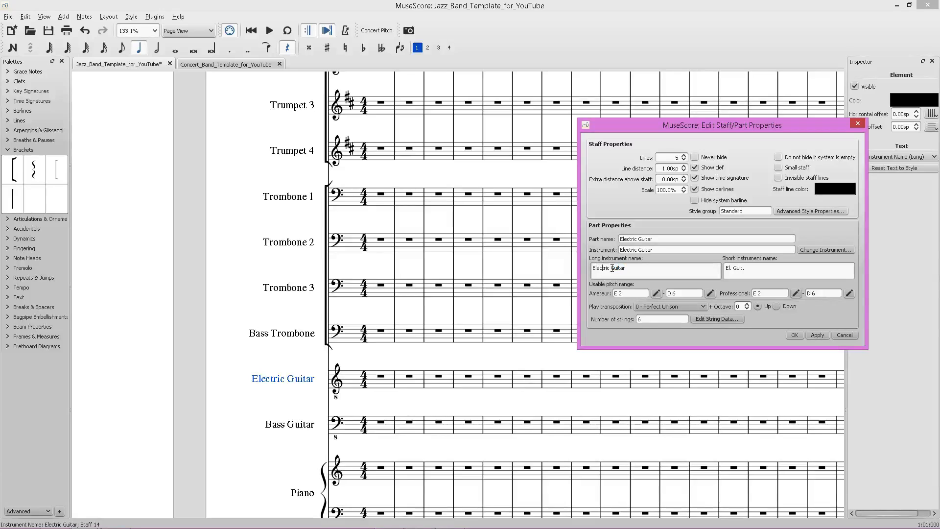
key(BackSpace)
drag(733, 268, 723, 268)
key(BackSpace)
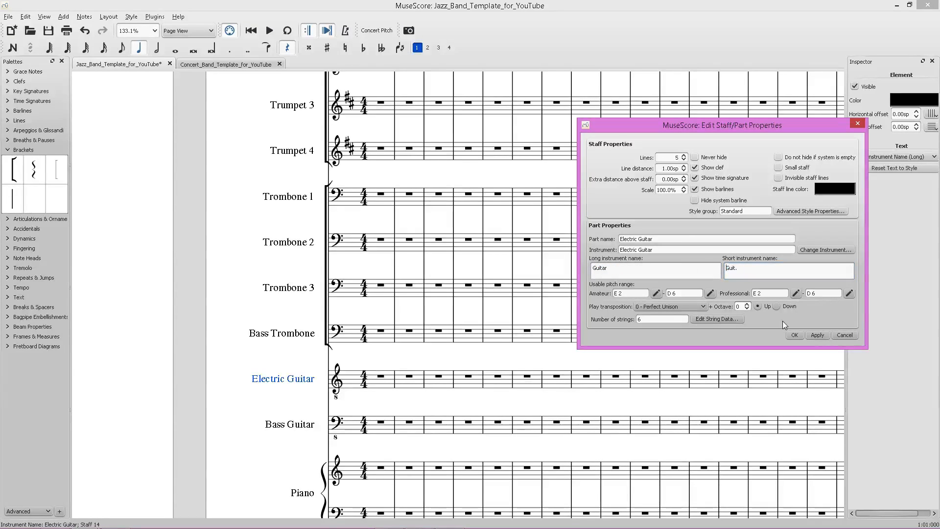
click(815, 335)
click(794, 335)
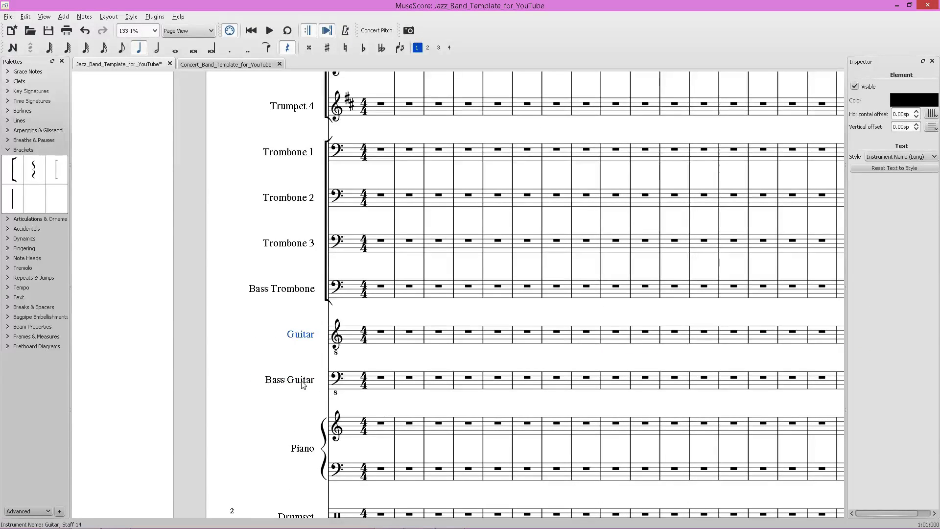
Step: Shorten the Bass Guitar staff's long name to Bass and its short name to B
right_click(302, 382)
click(345, 475)
key(Delete)
key(Delete)
key(Delete)
key(Delete)
key(Delete)
key(Delete)
key(Delete)
click(776, 273)
drag(731, 270, 795, 290)
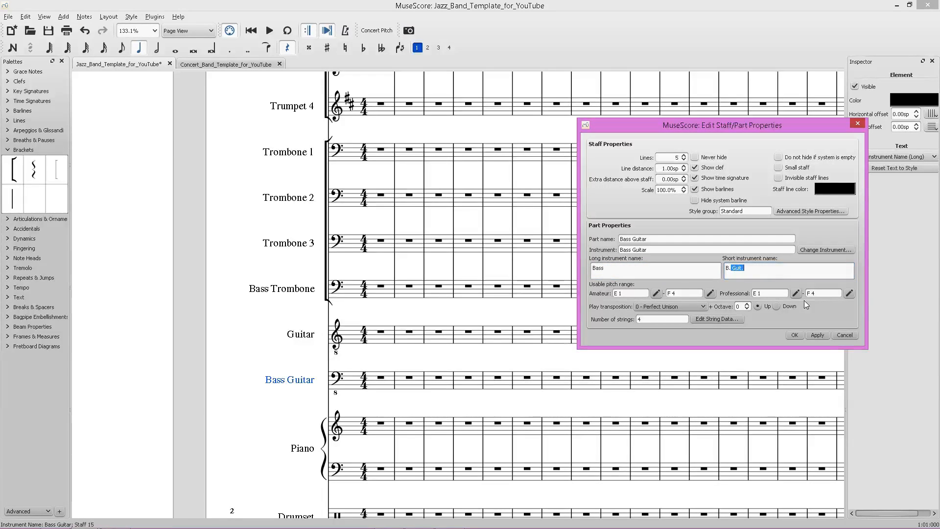
click(817, 335)
click(794, 334)
Step: Check the bass label on the Give It One preview in the browser, and set the Bass staff's short name to Bass in MuseScore
key(alt+Tab)
click(669, 264)
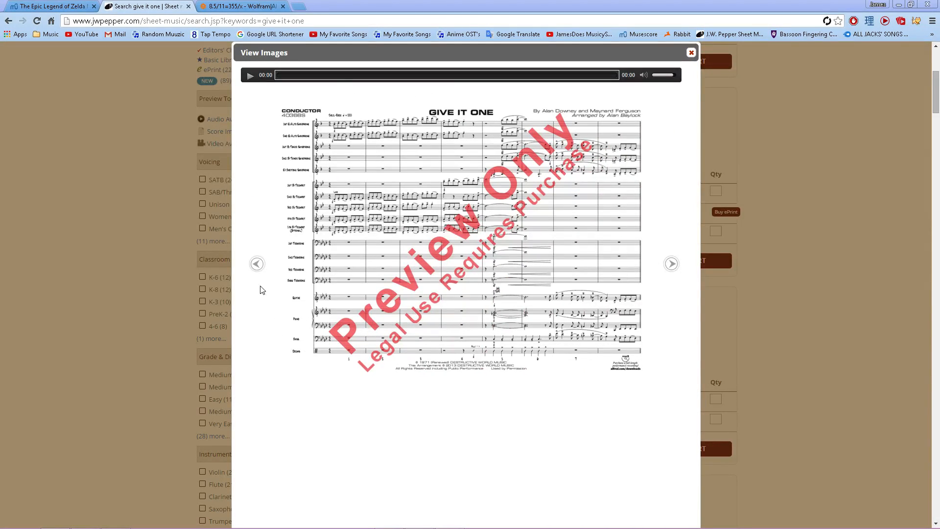
key(alt+Tab)
right_click(307, 382)
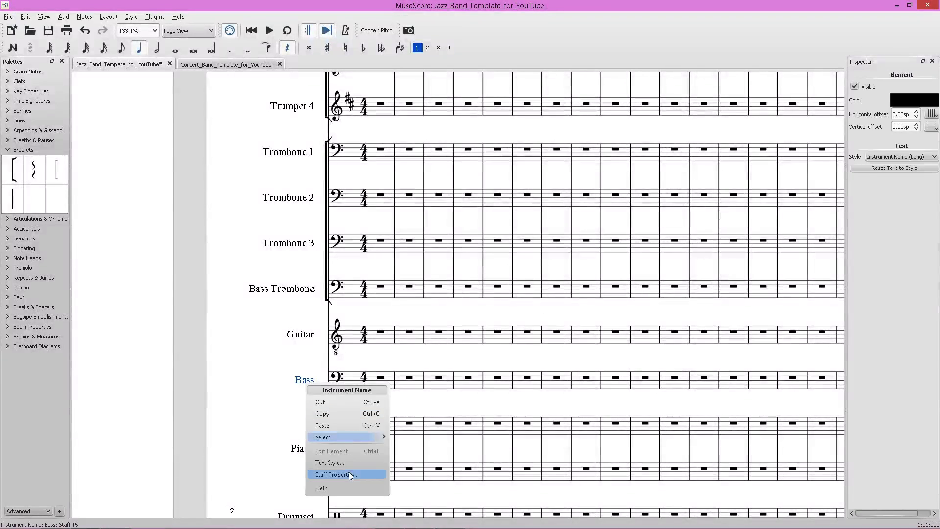
click(350, 475)
click(736, 272)
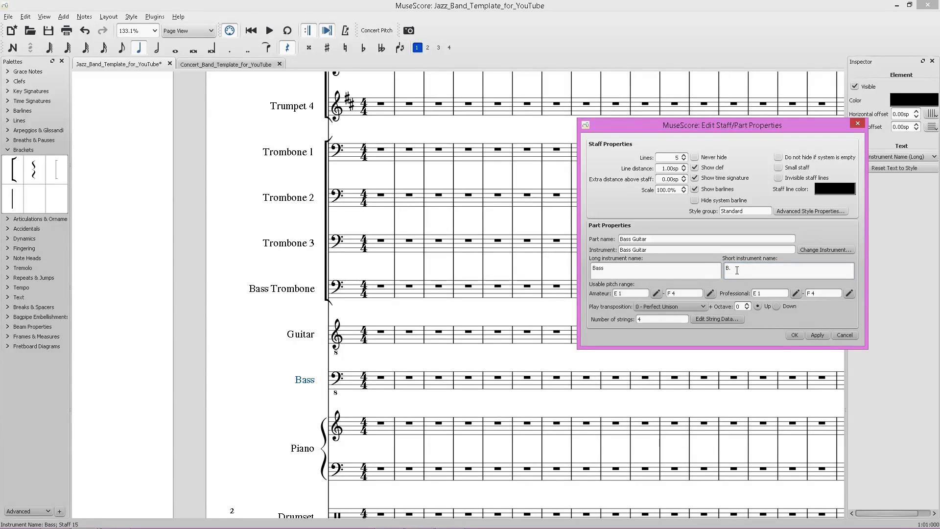
click(807, 336)
click(796, 335)
Step: Compare the piano and drumset staff names with the rhythm section labels on the Give It One preview in the browser
scroll(363, 361, down, 2)
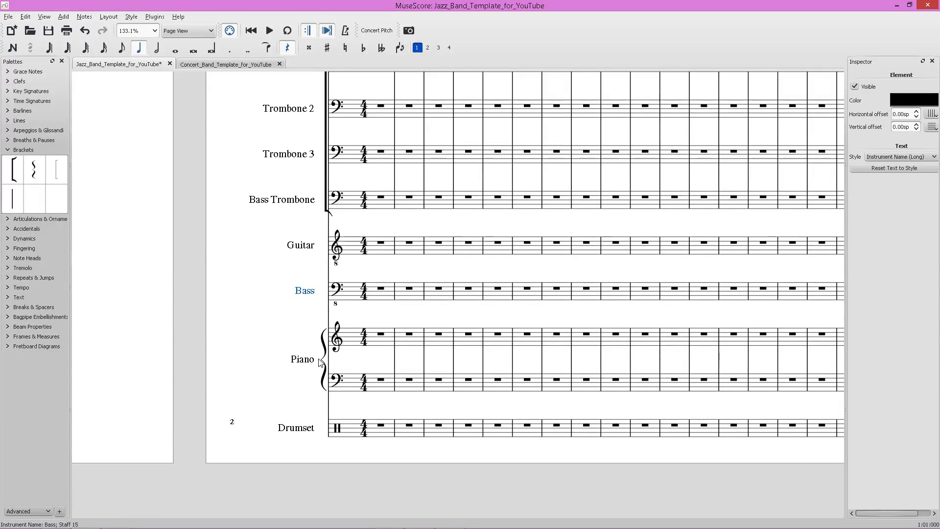
key(alt+Tab)
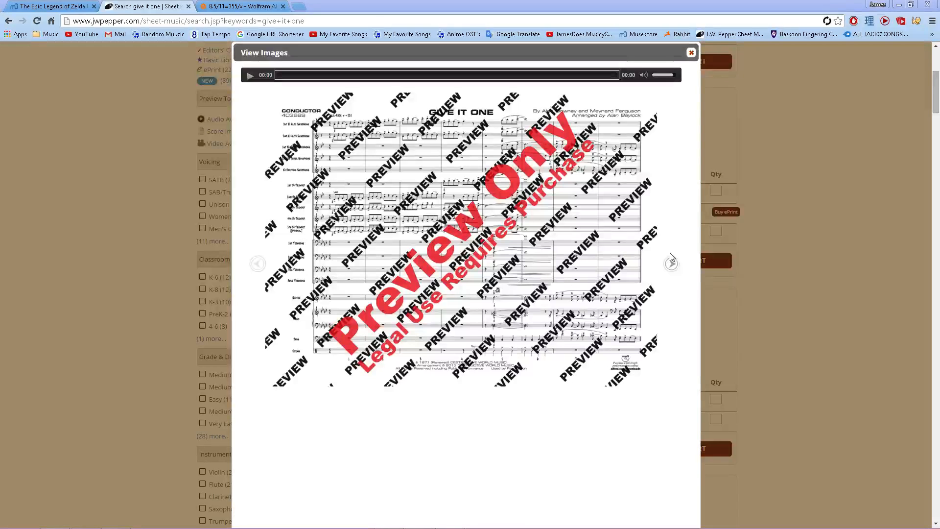
click(671, 264)
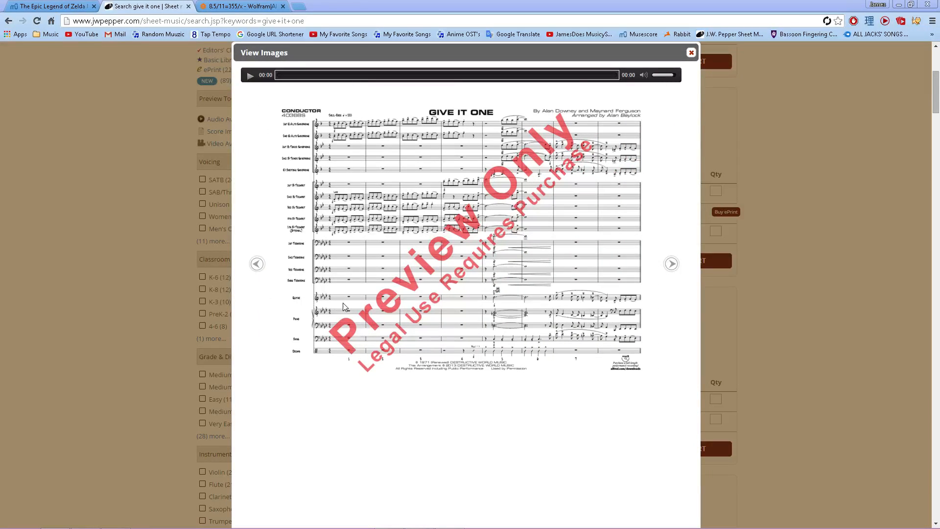
key(alt+Tab)
click(303, 429)
right_click(303, 429)
key(alt+Tab)
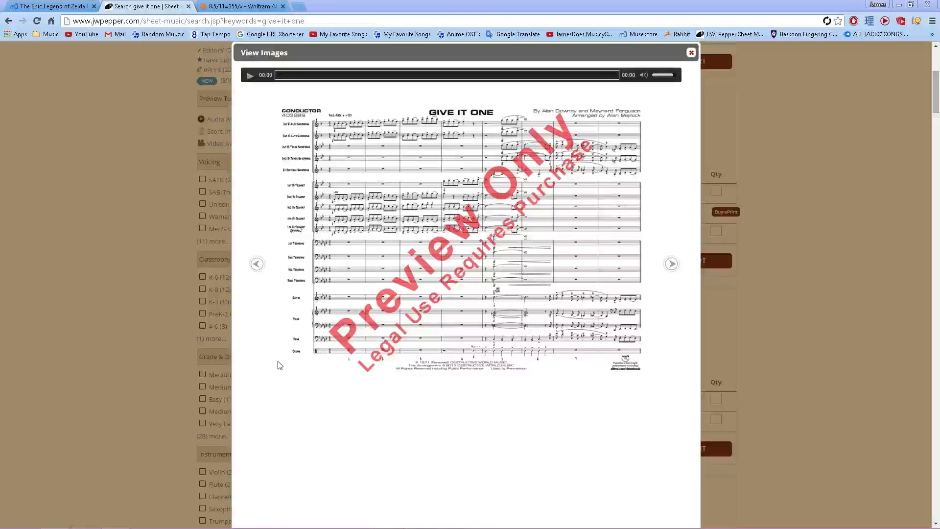
click(255, 264)
key(alt+Tab)
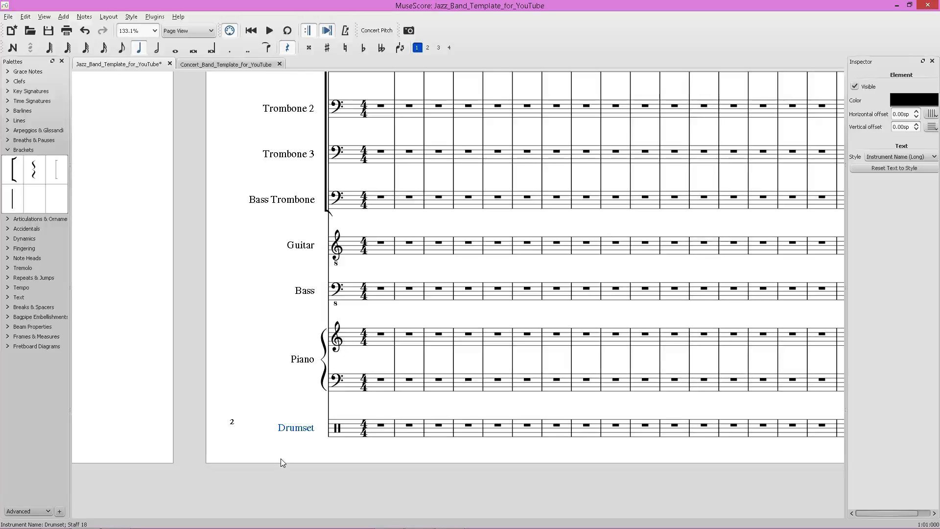
Step: Change the long instrument name of the Drumset staff to Drums
right_click(309, 429)
click(337, 399)
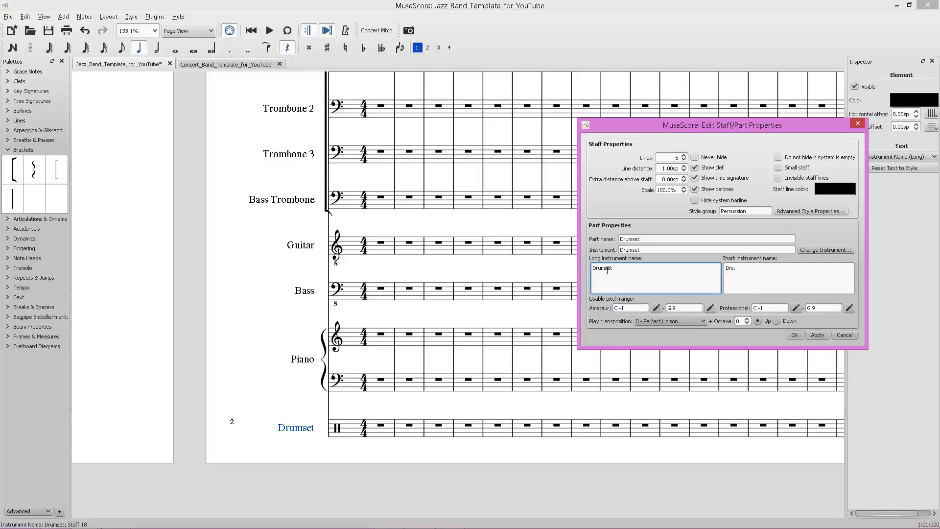
key(BackSpace)
click(775, 273)
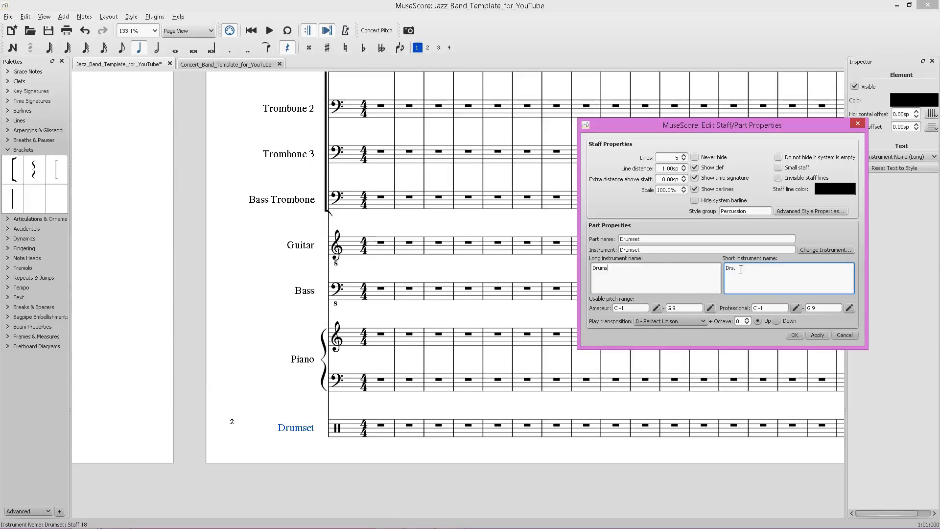
click(818, 335)
click(795, 335)
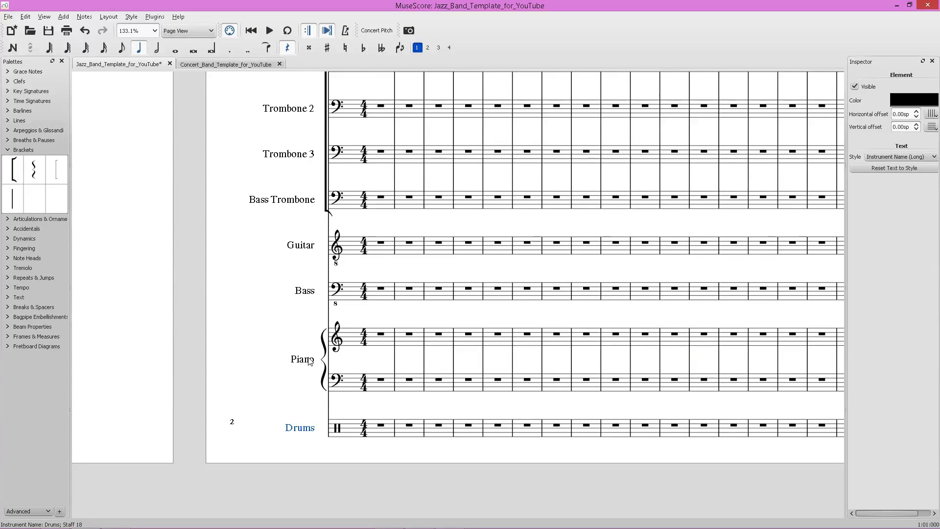
Step: Check the long and short instrument names in the Bass staff's properties
right_click(307, 293)
click(333, 365)
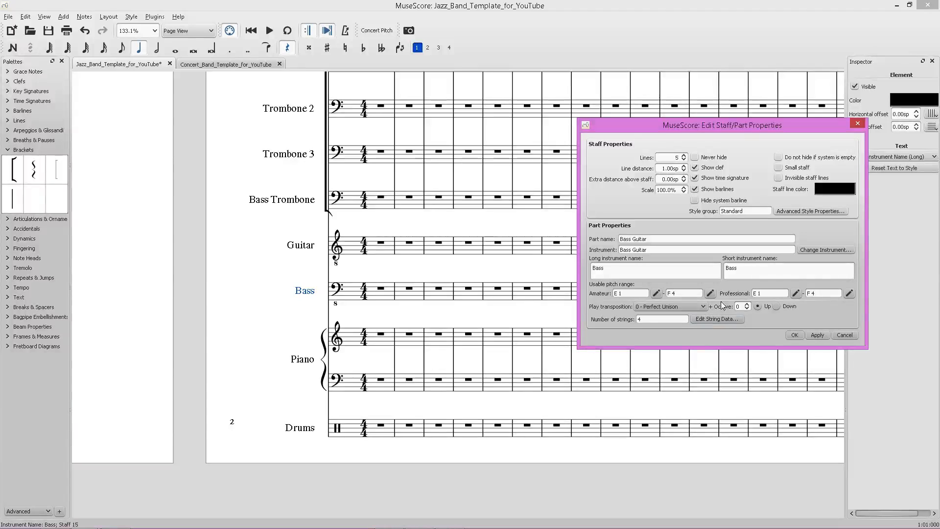
click(794, 335)
click(395, 316)
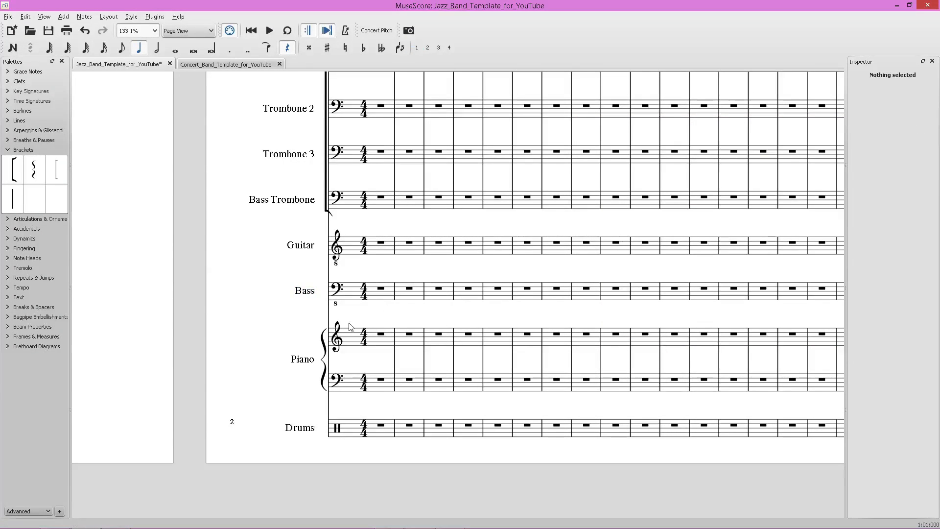
Step: Change the Guitar staff's short instrument name to Guitar
right_click(303, 258)
click(333, 333)
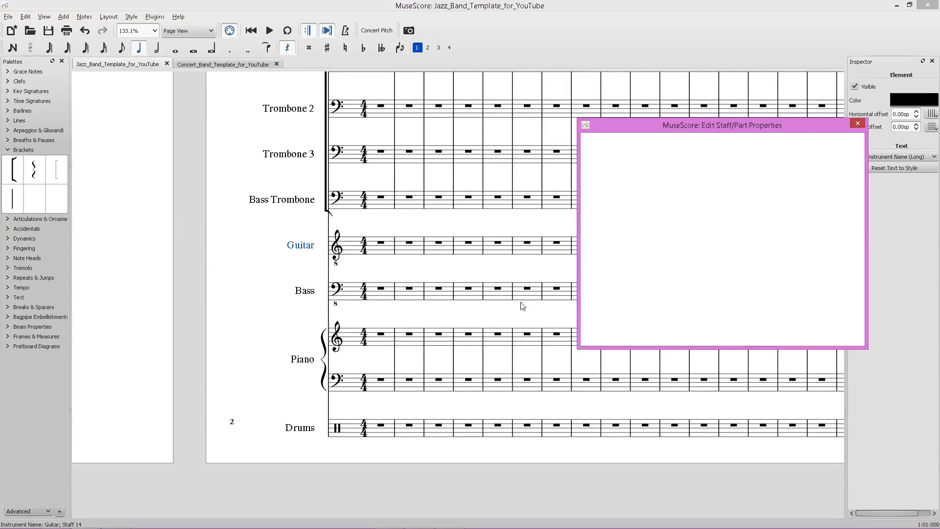
click(740, 279)
key(BackSpace)
text(ar)
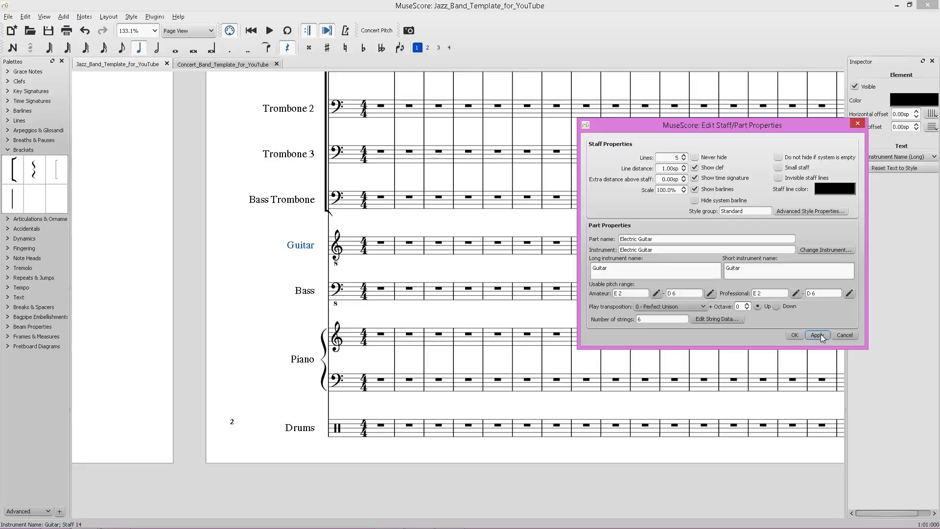
click(796, 335)
Step: Collapse the Brackets palette
scroll(335, 321, down, 9)
scroll(329, 322, up, 3)
scroll(333, 323, up, 2)
scroll(358, 279, up, 1)
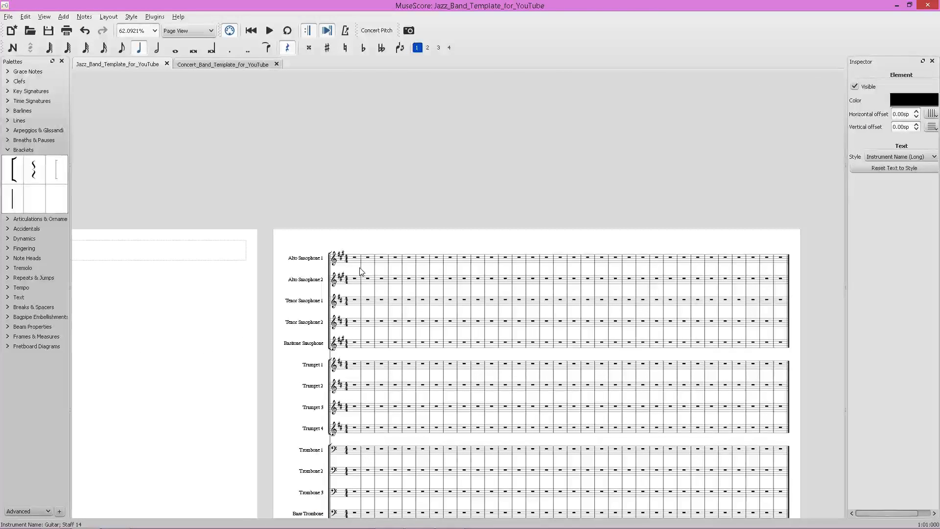
scroll(361, 266, up, 10)
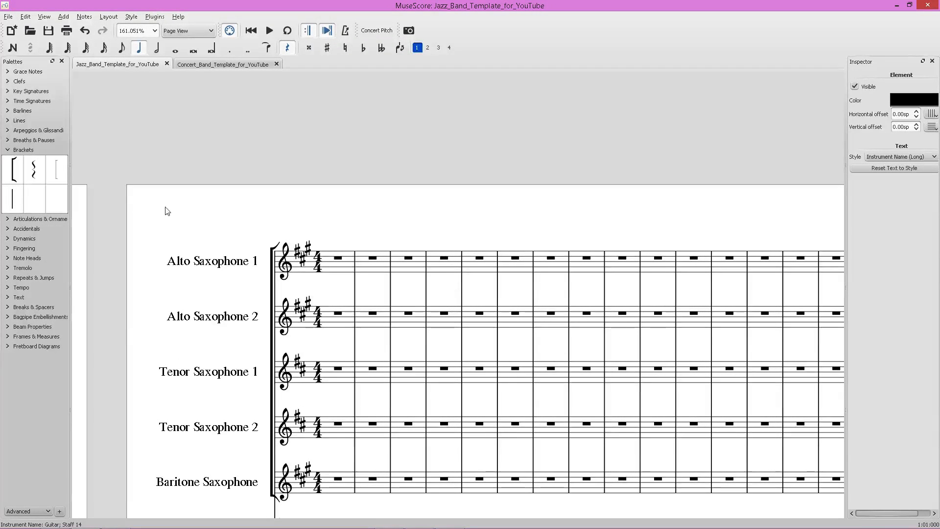
click(38, 151)
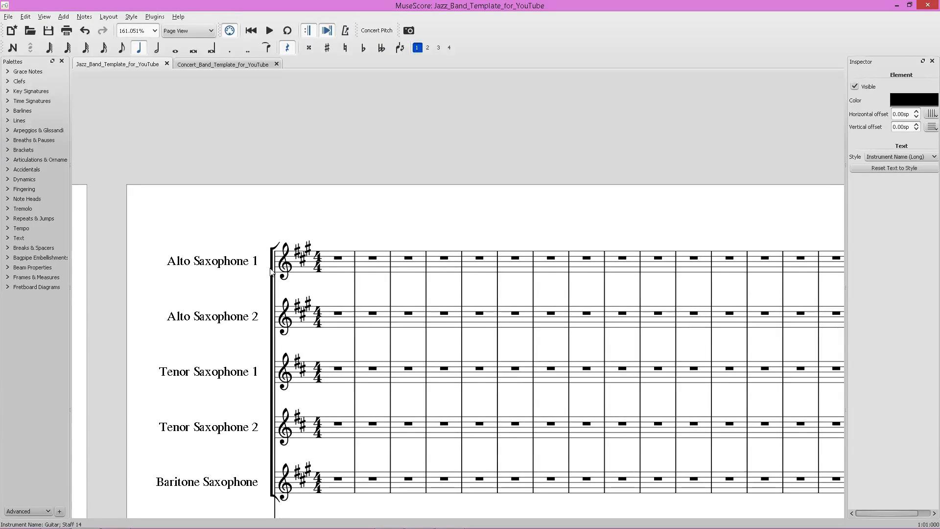
Step: Set the font of the Title text style to Inkpen2 Script
click(131, 16)
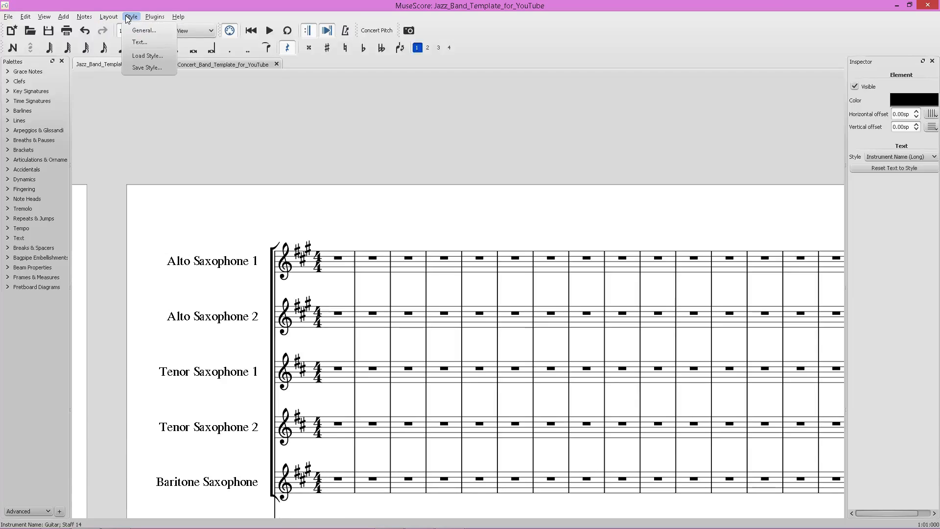
click(156, 47)
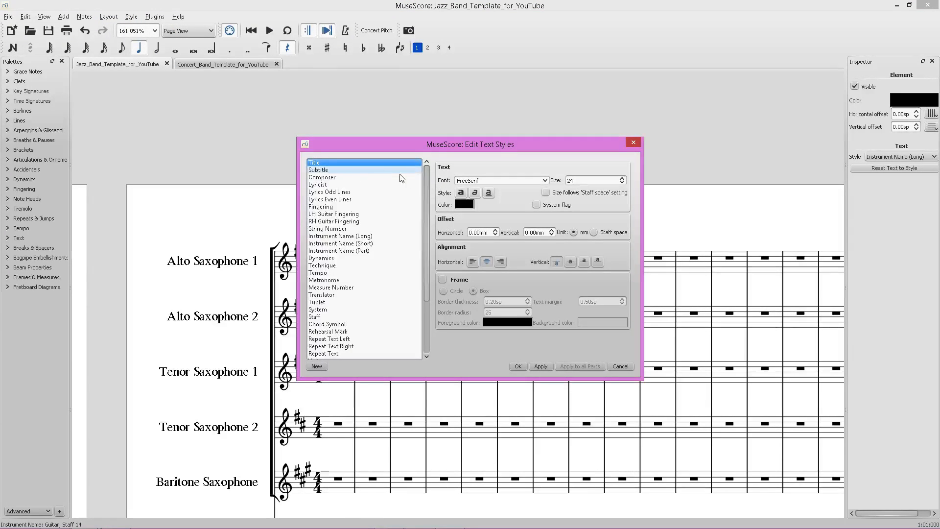
click(546, 180)
mouse_move(610, 213)
mouse_down()
mouse_move(609, 232)
mouse_move(611, 220)
mouse_up()
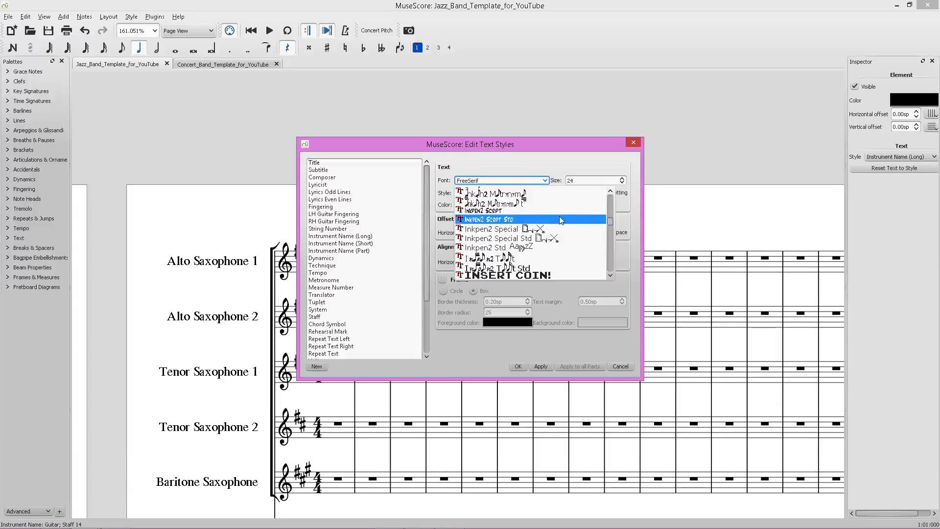
click(500, 211)
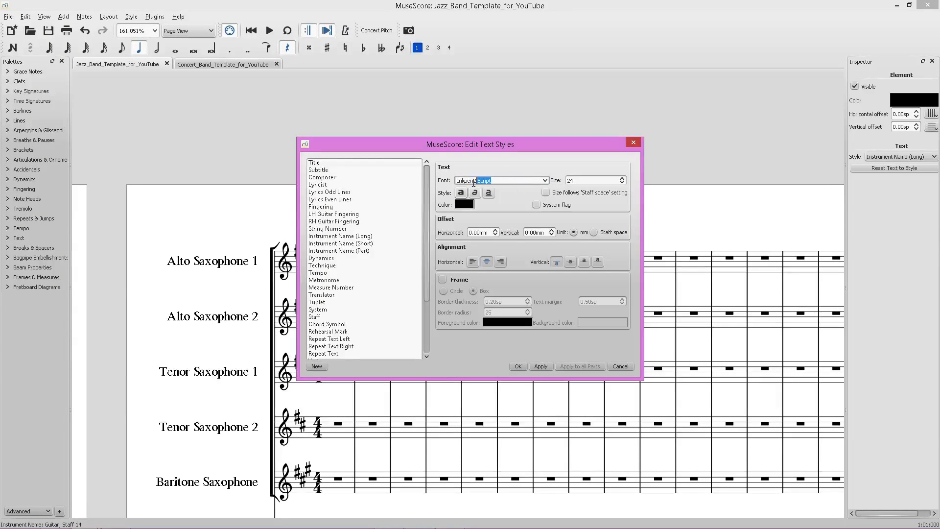
click(541, 366)
click(525, 366)
Step: Enlarge the font size of the whole score title "Jazz Band Template for YouTube" on the first page
scroll(569, 292, down, 9)
drag(179, 301, 528, 298)
scroll(405, 256, up, 13)
scroll(420, 278, down, 8)
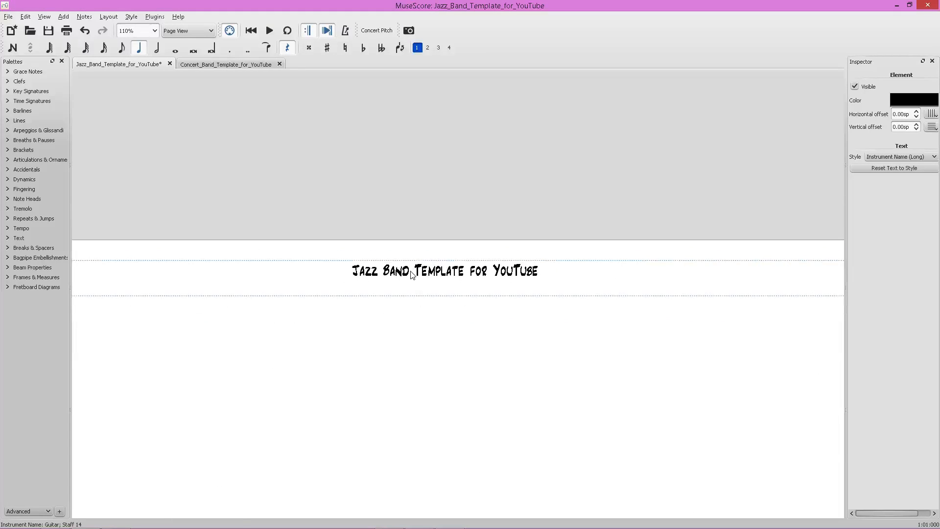
double_click(411, 274)
key(ctrl+a)
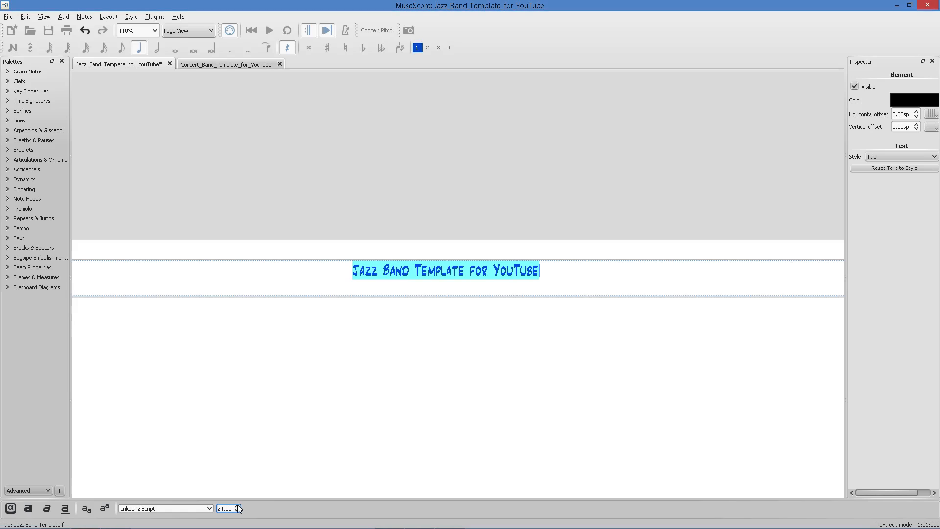
scroll(237, 507, up, 9)
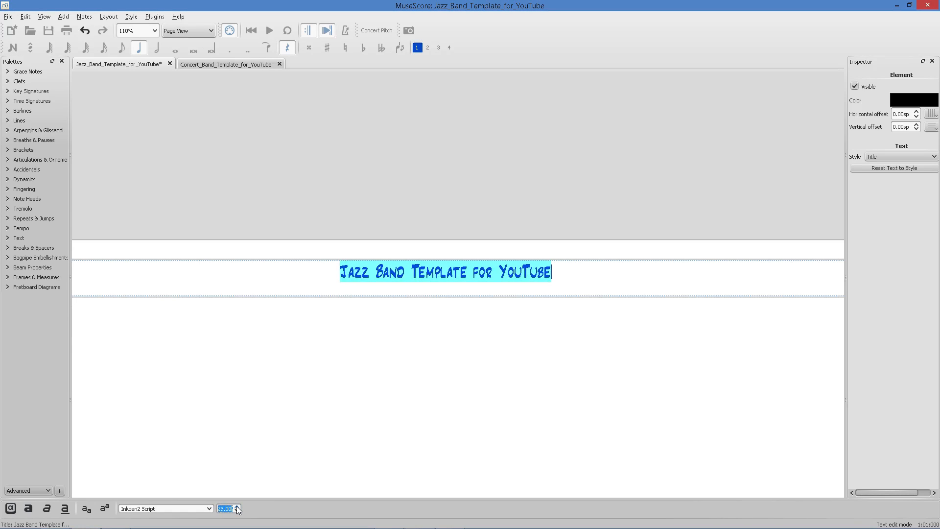
scroll(238, 509, up, 9)
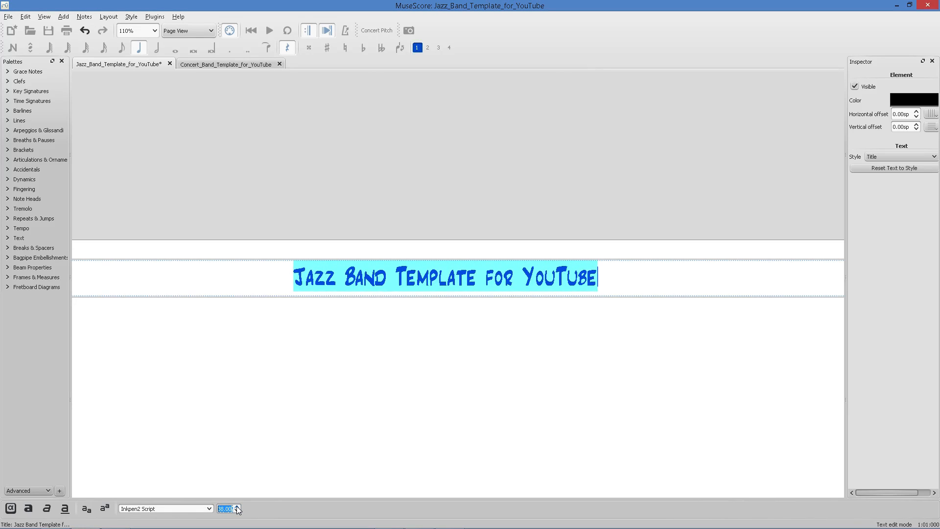
click(265, 453)
scroll(304, 388, down, 8)
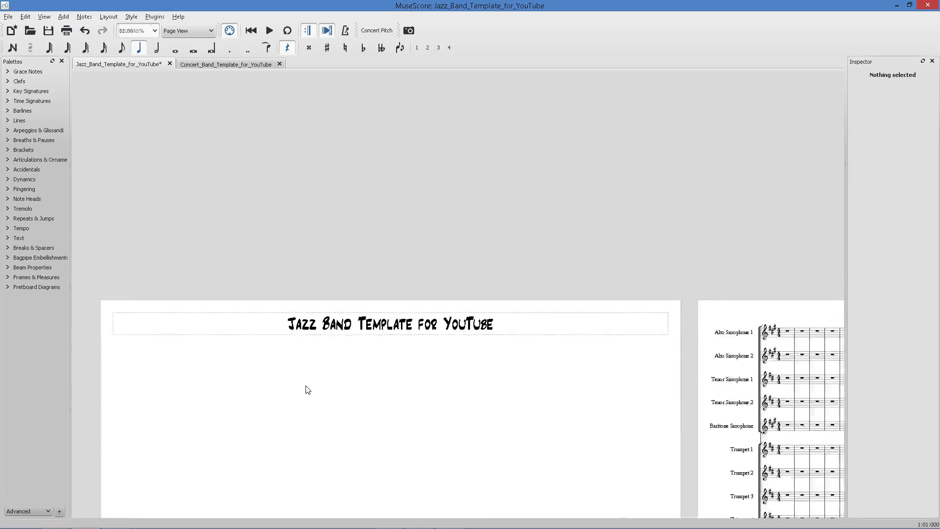
scroll(700, 267, up, 11)
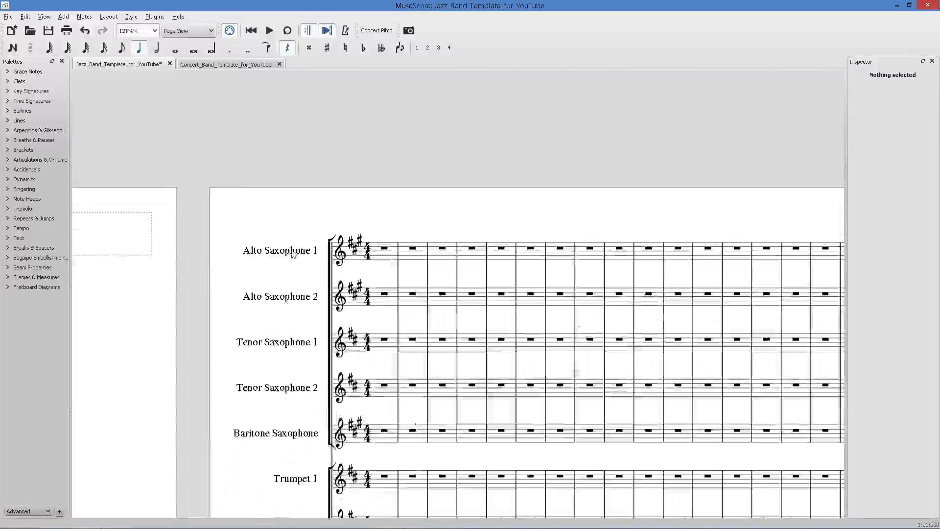
right_click(292, 252)
click(342, 342)
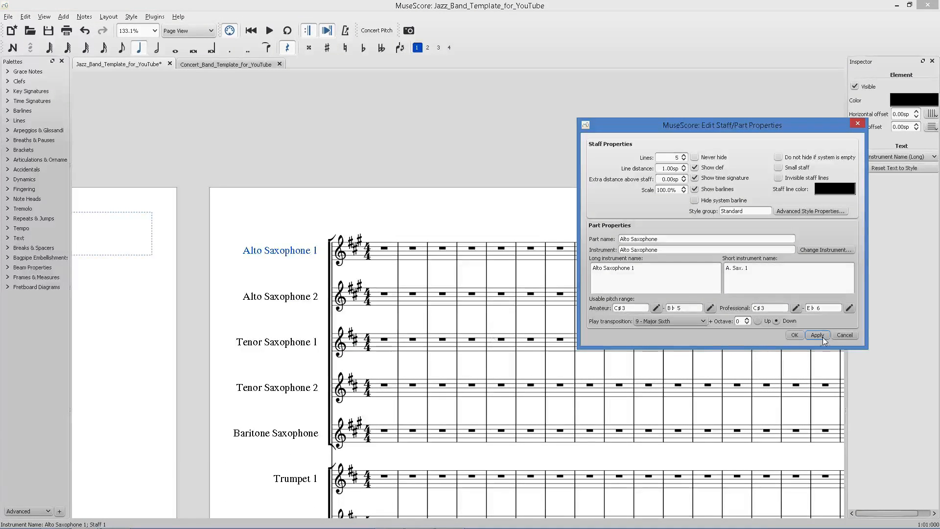
click(844, 335)
right_click(284, 253)
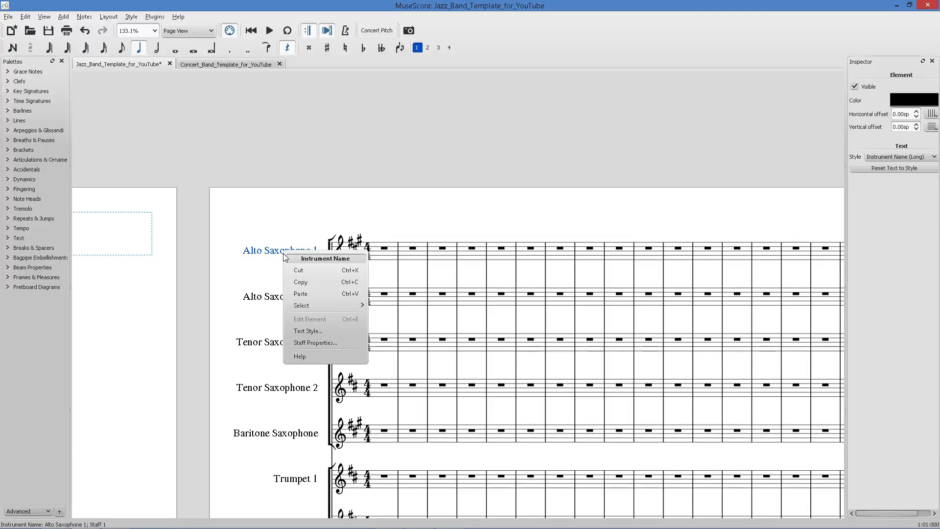
click(309, 331)
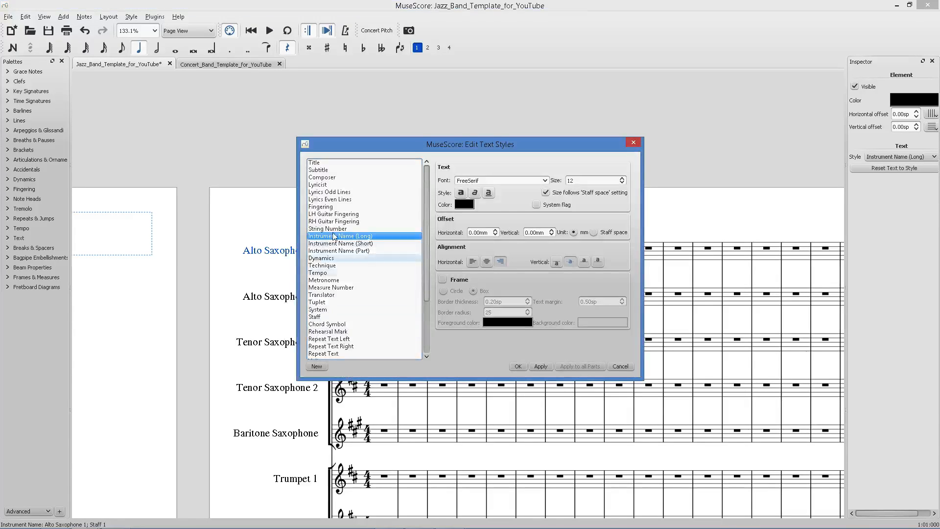
click(633, 142)
Step: Set the font of the Instrument Name (Long) text style to Inkpen2 Script
click(131, 16)
click(141, 42)
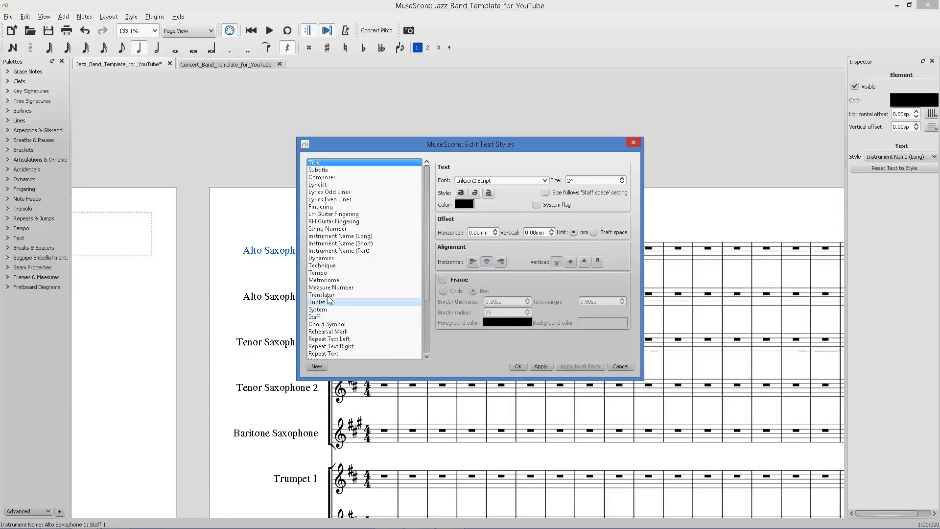
click(336, 236)
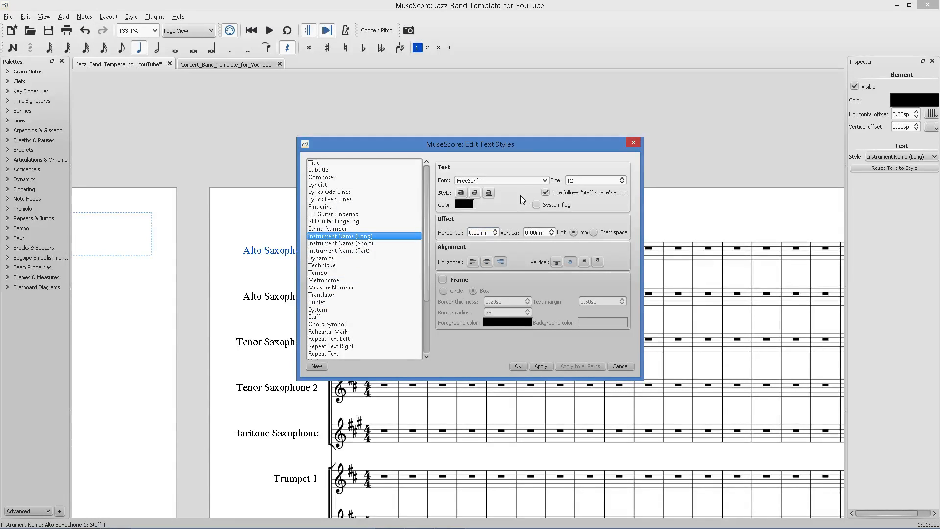
click(545, 180)
scroll(550, 230, down, 5)
scroll(554, 254, down, 3)
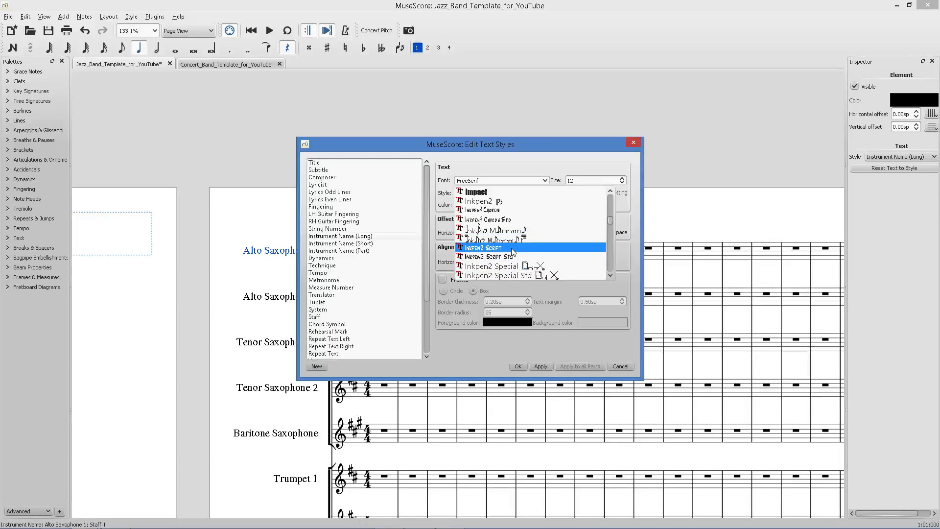
click(512, 250)
click(552, 367)
click(511, 367)
Step: Review the restyled instrument names, and examine the clef, key signature and time signature on the Alto Saxophone 1 staff up close
scroll(289, 344, down, 3)
scroll(290, 345, down, 6)
scroll(300, 307, up, 1)
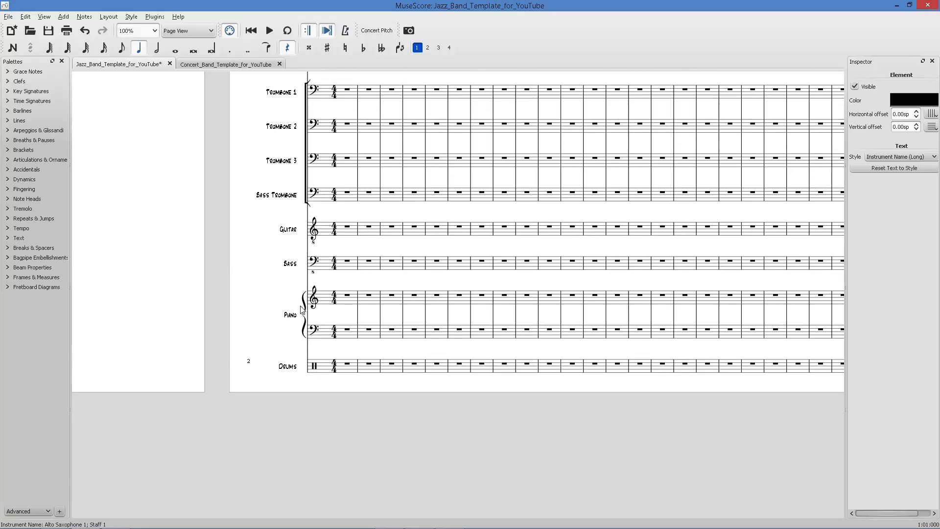
scroll(310, 325, up, 8)
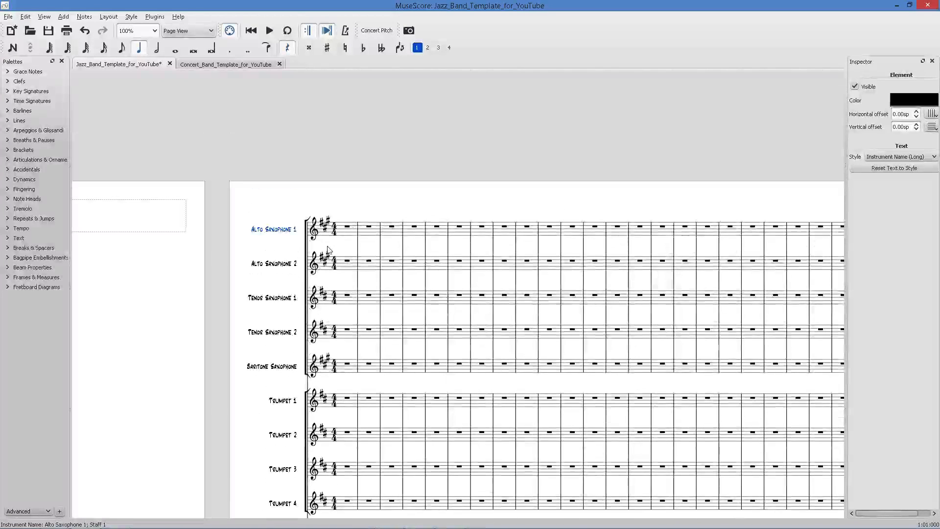
scroll(267, 230, up, 15)
scroll(267, 230, up, 9)
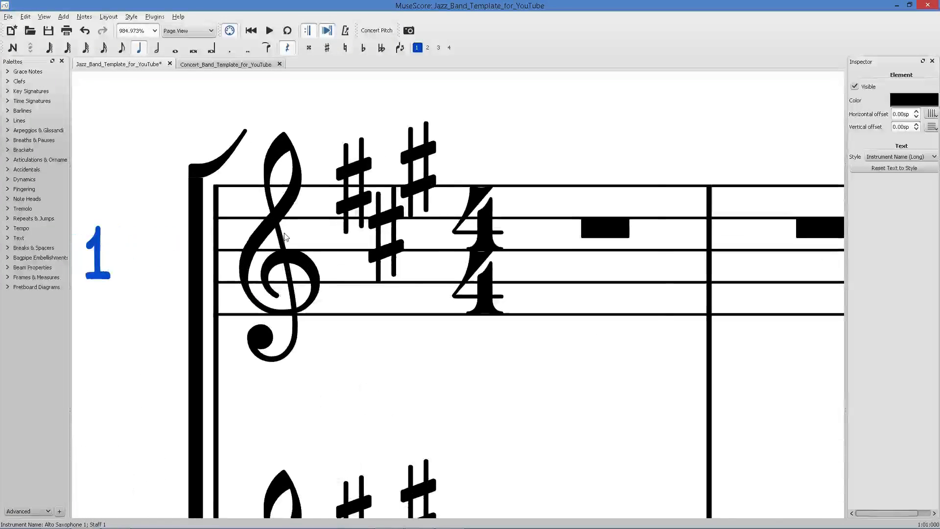
click(179, 195)
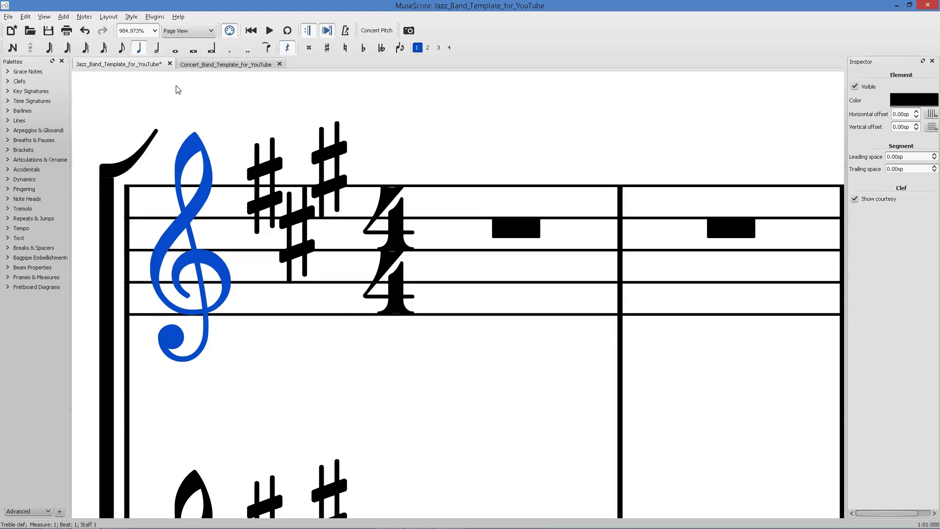
click(371, 235)
click(299, 209)
click(185, 220)
Step: Try Bravura as the score's musical symbols font in the general style settings
click(127, 18)
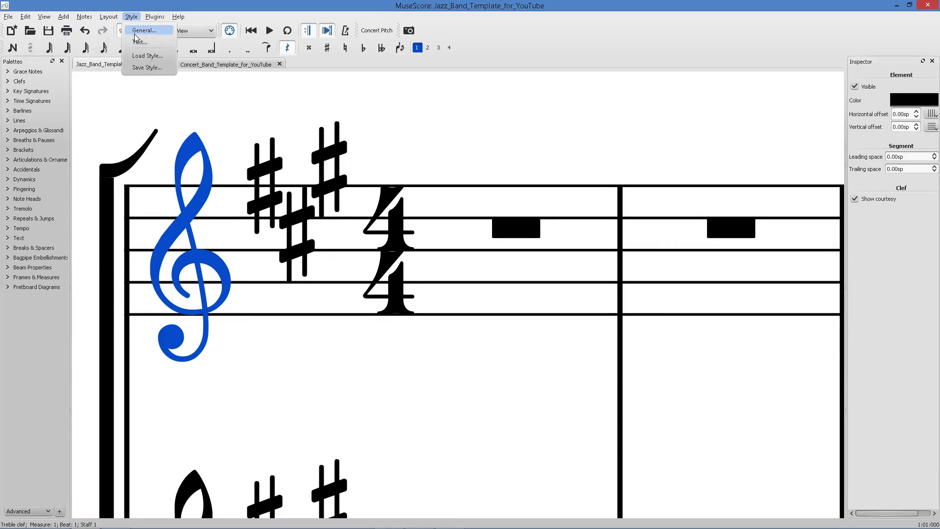
click(142, 28)
mouse_move(446, 153)
mouse_down()
mouse_move(583, 140)
mouse_move(607, 93)
mouse_up()
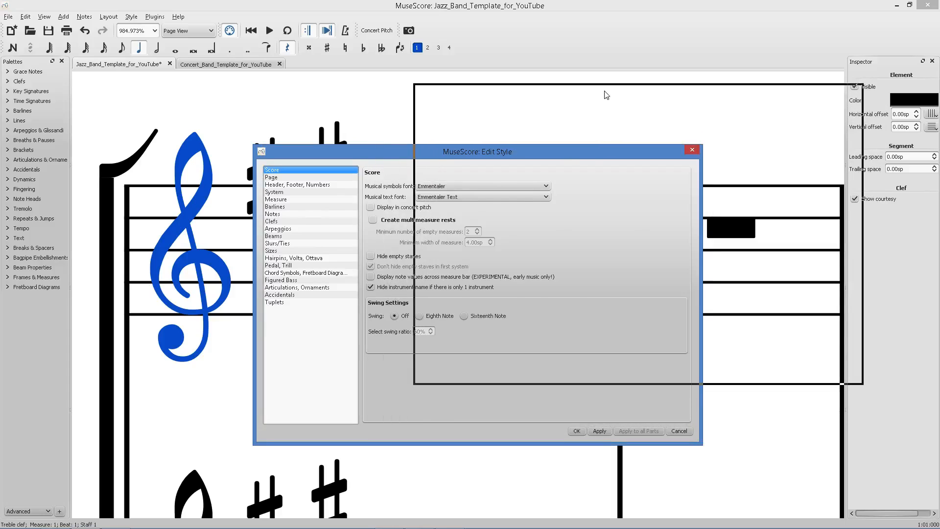
click(601, 125)
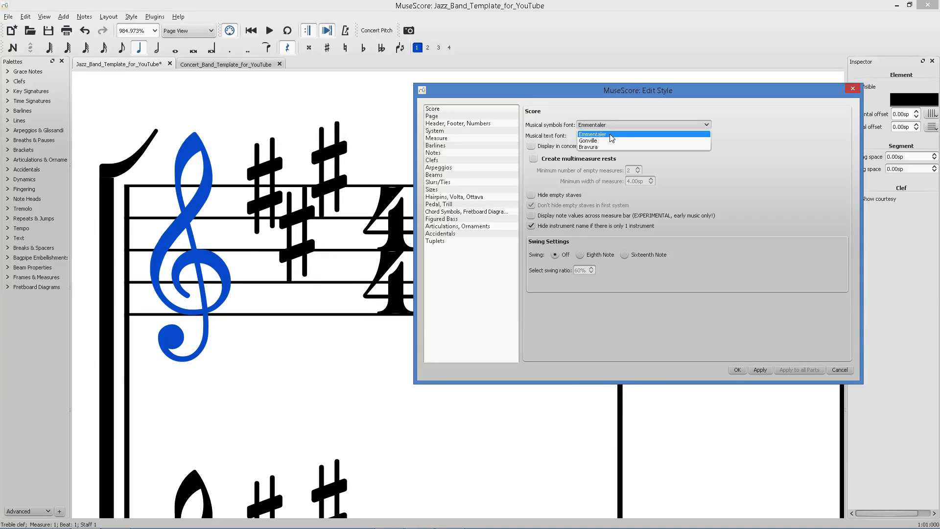
click(604, 141)
click(602, 126)
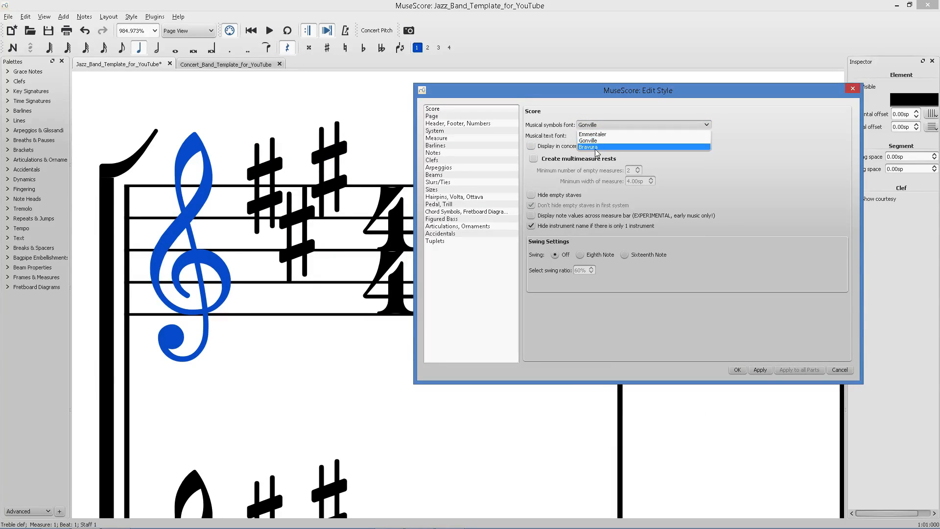
click(597, 147)
click(759, 370)
Step: Try Emmentaler and Gonville in turn as the musical symbols font to compare their clefs
click(609, 125)
click(613, 134)
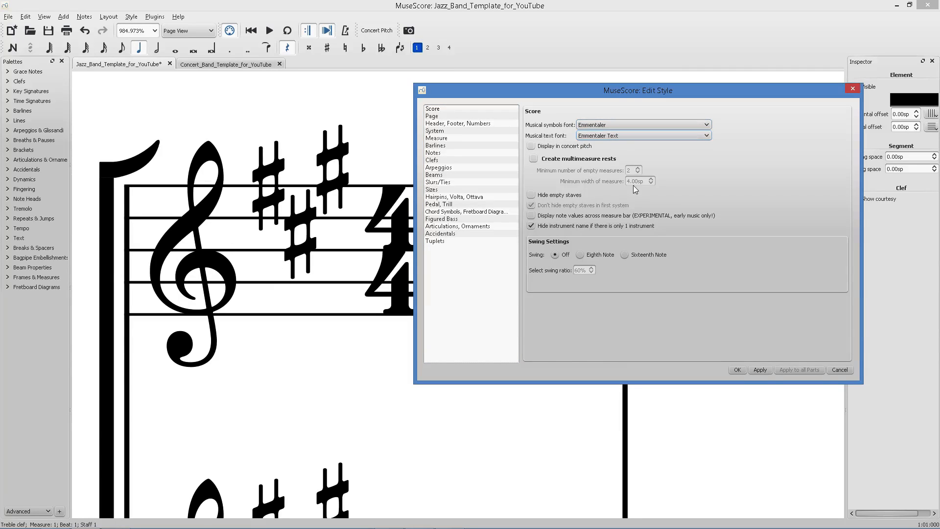
click(759, 369)
click(621, 125)
click(622, 142)
click(759, 369)
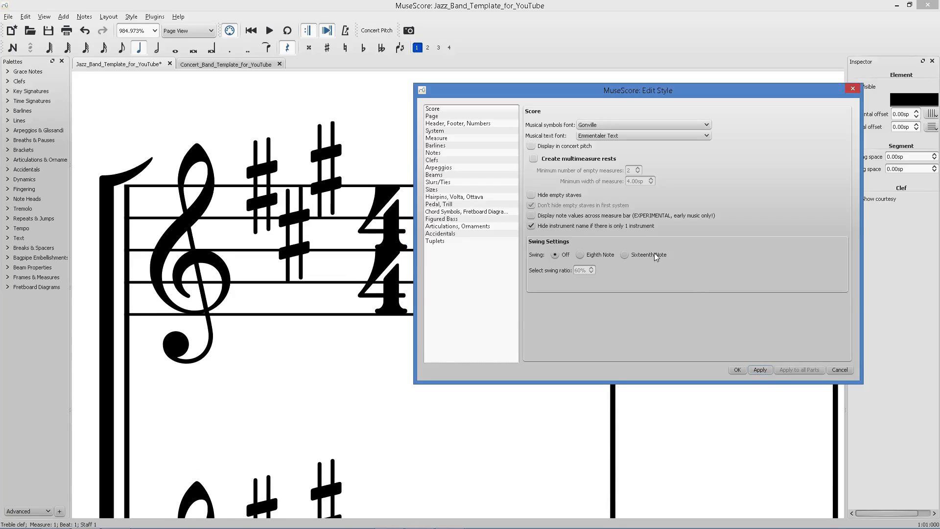
Step: Preview the Bravura symbols font once more and leave the style settings without keeping the font changes
click(607, 125)
click(605, 140)
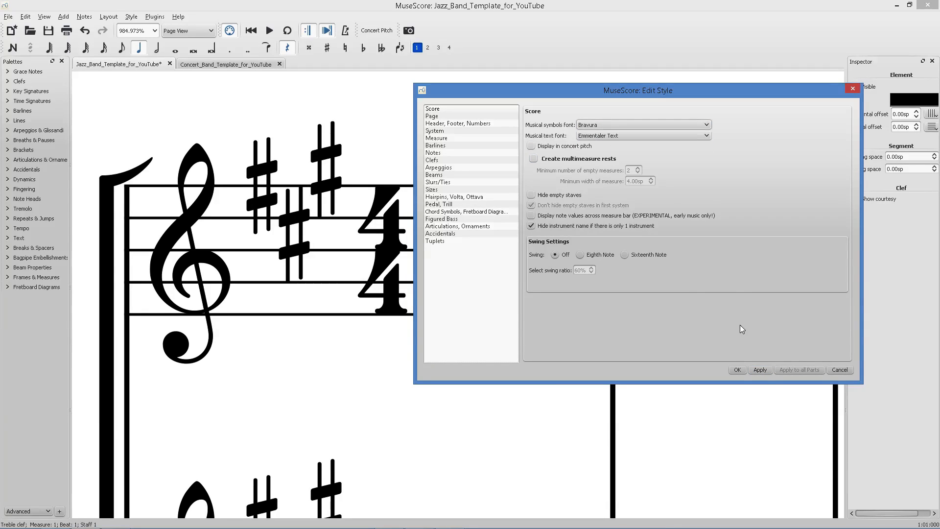
click(756, 370)
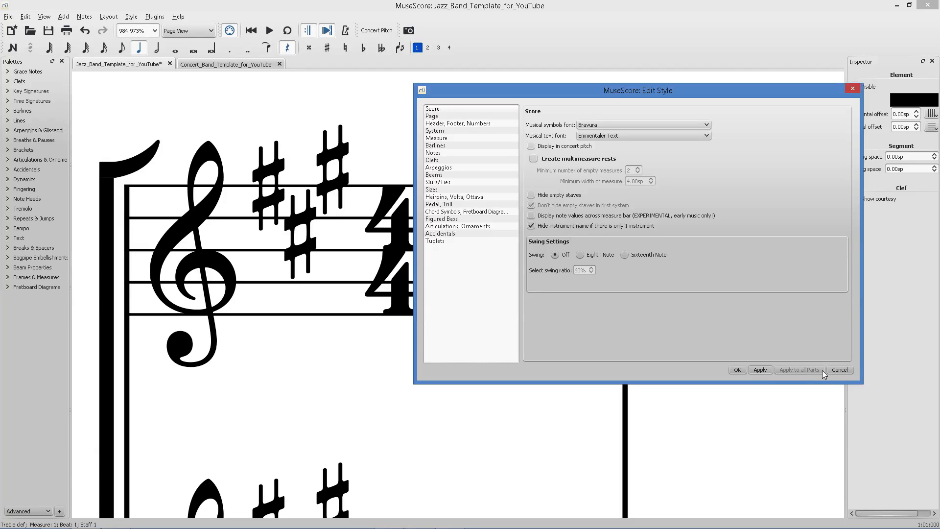
click(840, 370)
Step: Set the score's musical symbols font to Bravura in the general style settings and apply the change
ctrl+scroll(589, 345, down, 4)
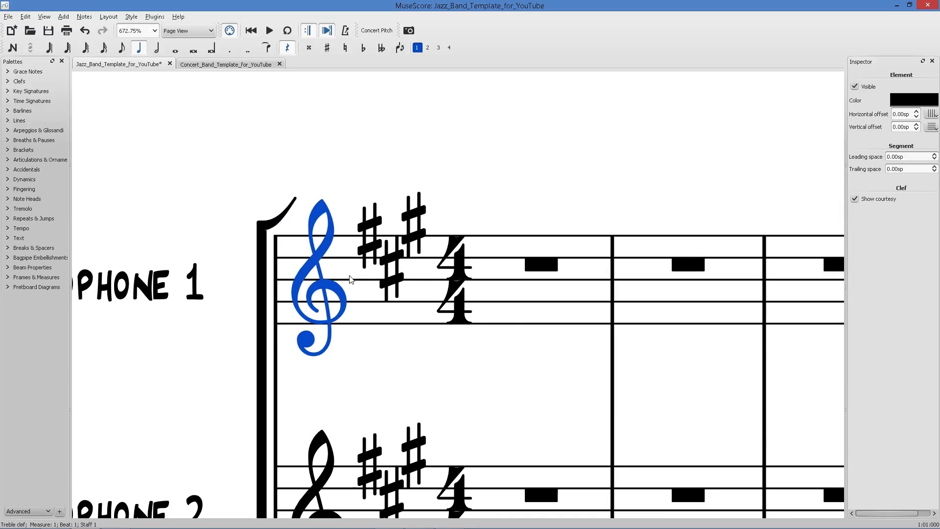
right_click(313, 278)
click(365, 211)
click(324, 210)
click(134, 19)
click(144, 30)
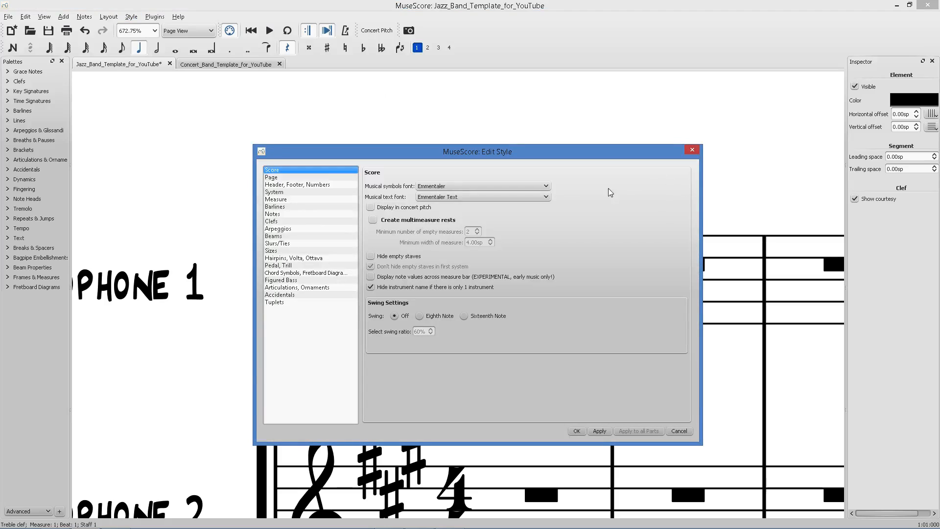
click(443, 186)
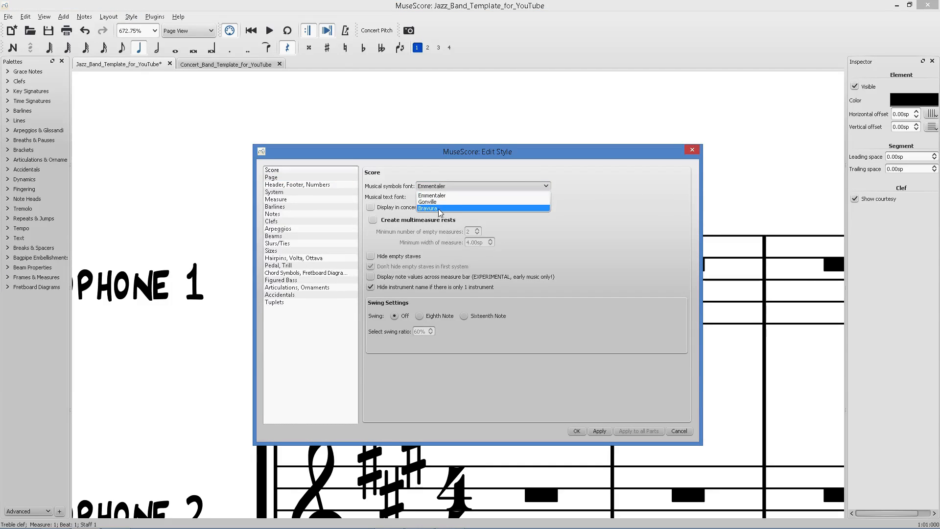
click(432, 208)
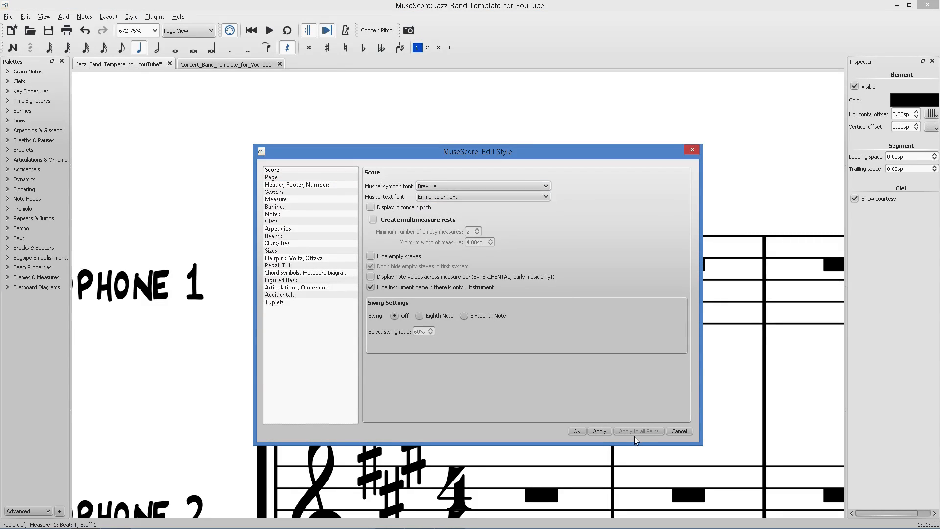
click(599, 431)
click(577, 431)
ctrl+scroll(529, 419, down, 4)
scroll(437, 390, right, 1)
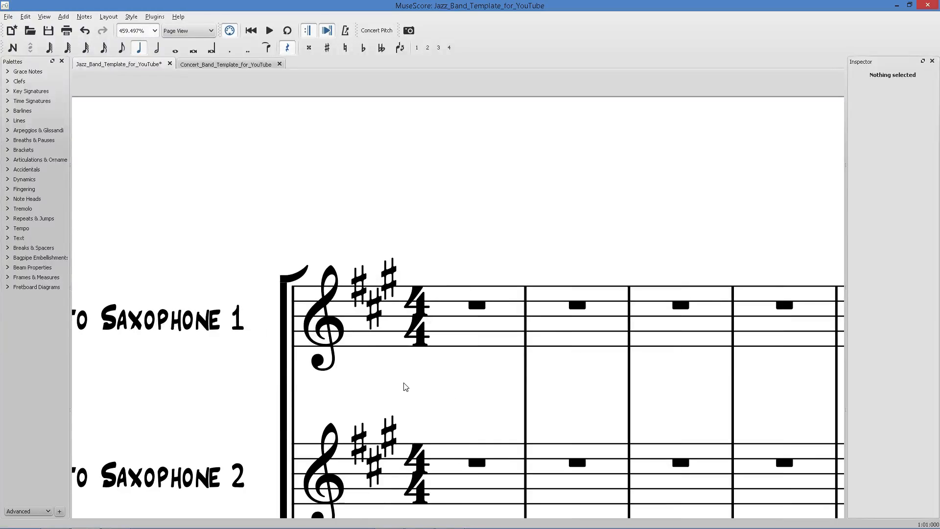
Step: Look over the general preferences, including the styles folder location, and leave them without changes
click(25, 16)
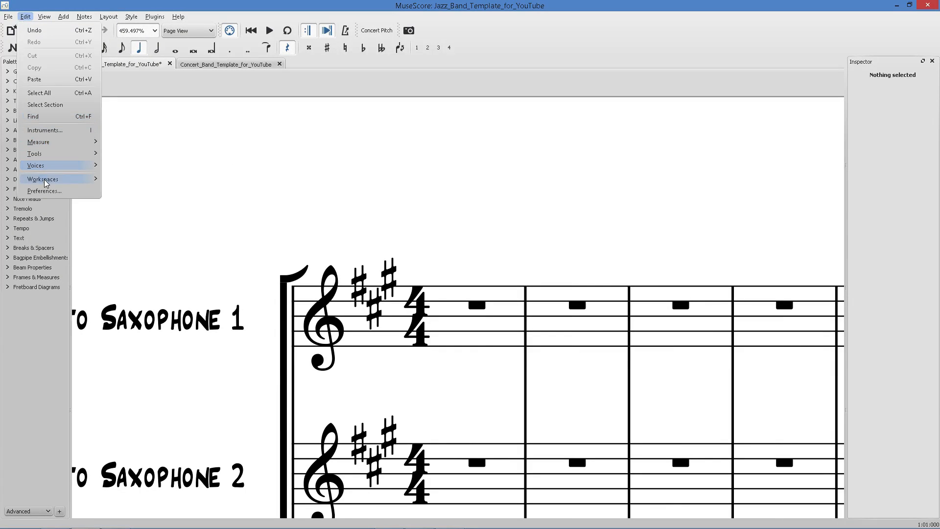
click(45, 196)
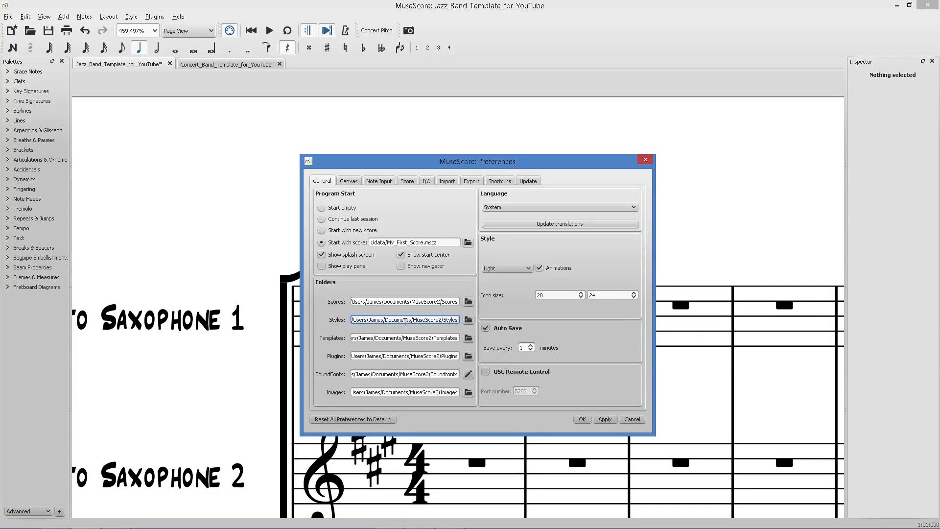
click(645, 161)
Step: Review the whole score page and the saxophone and trumpet staves up close in the new symbols font
scroll(394, 220, down, 10)
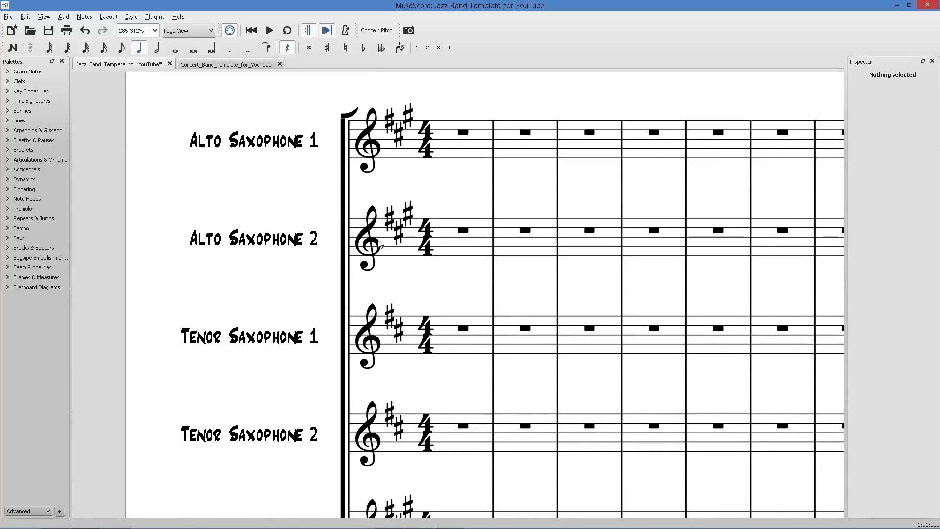
scroll(392, 253, down, 4)
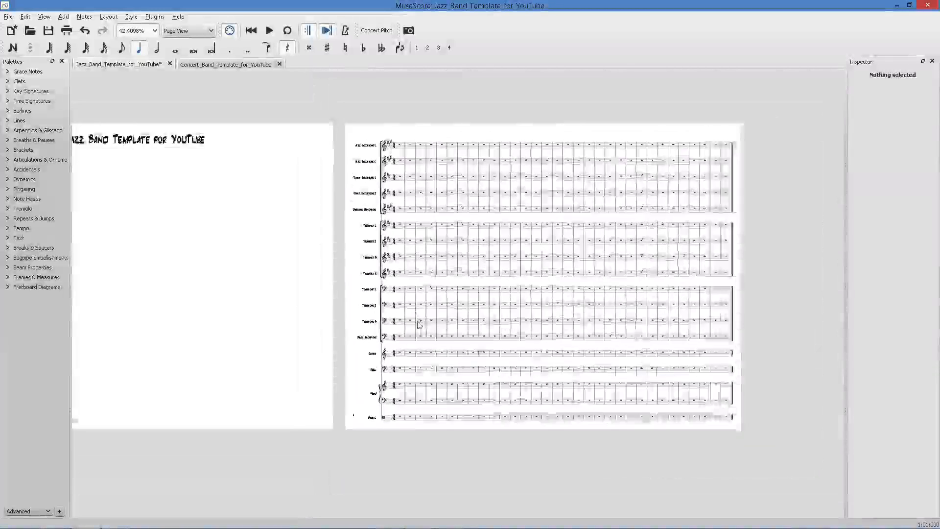
scroll(399, 279, up, 3)
scroll(402, 288, down, 1)
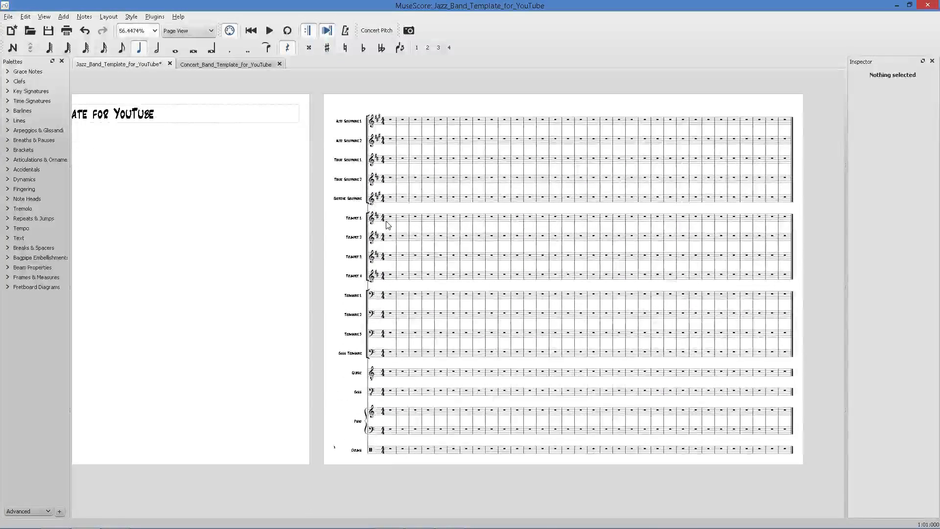
scroll(426, 162, up, 10)
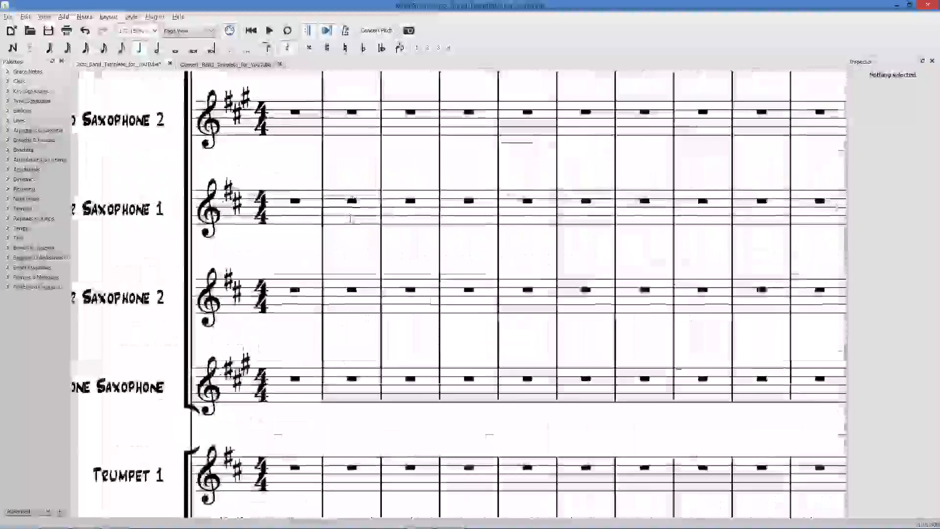
scroll(432, 196, down, 10)
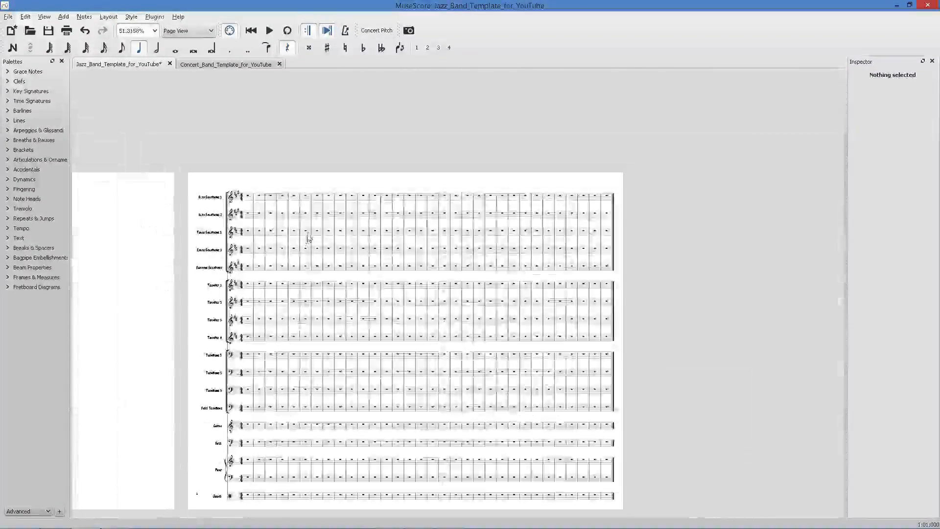
scroll(257, 206, up, 9)
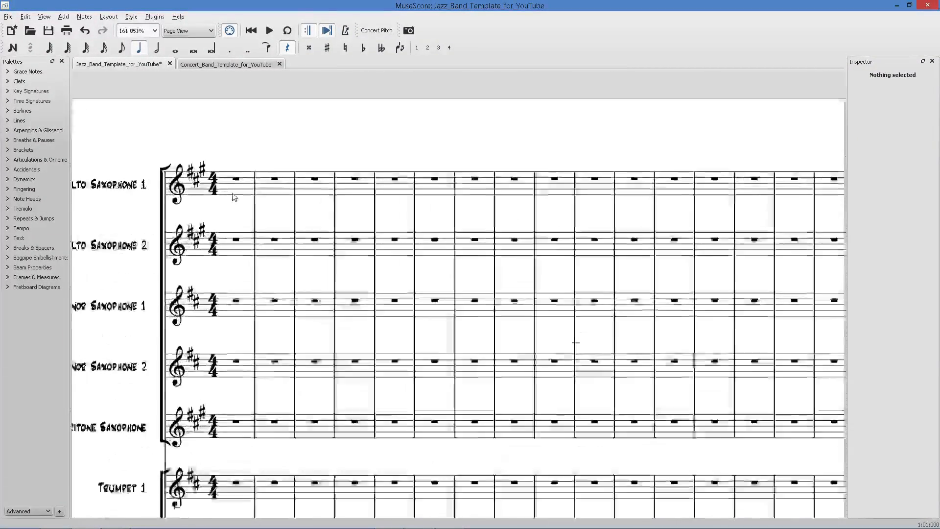
scroll(253, 211, down, 1)
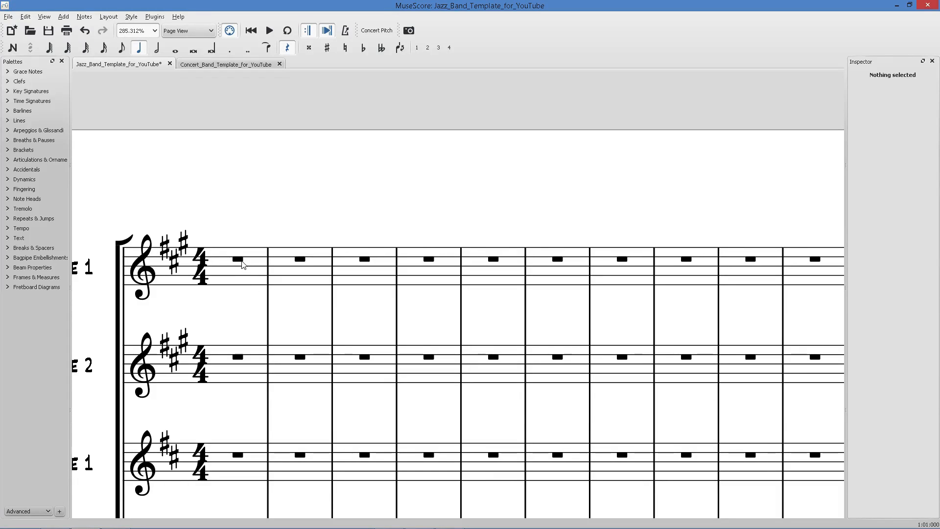
Step: Enter whole notes F, A, B, B and B in the first five measures of the Alto Saxophone 1 staff
click(242, 263)
key(n)
key(7)
click(238, 280)
click(296, 271)
click(362, 266)
click(430, 266)
click(498, 266)
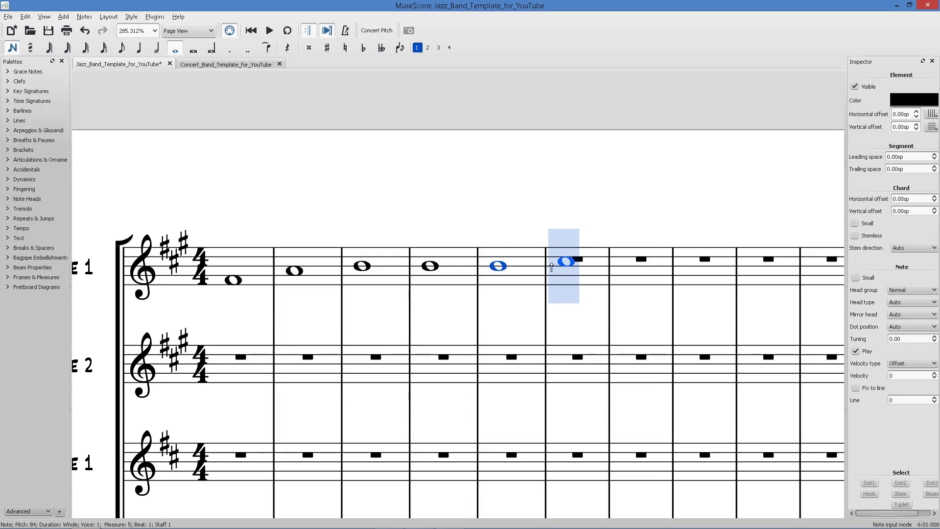
key(Escape)
Step: Add a rehearsal mark reading 5 above measure 5 of the Alto Saxophone 1 staff
key(ctrl+m)
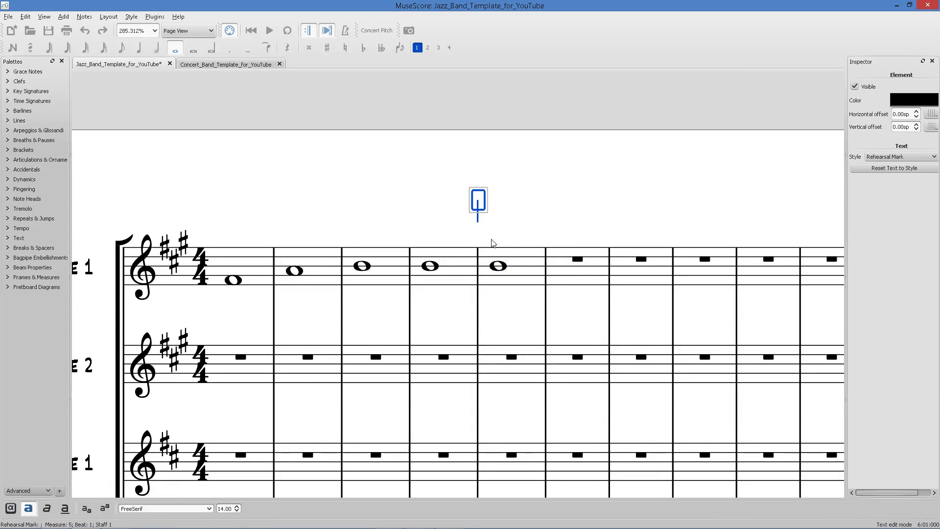
text(5)
key(Escape)
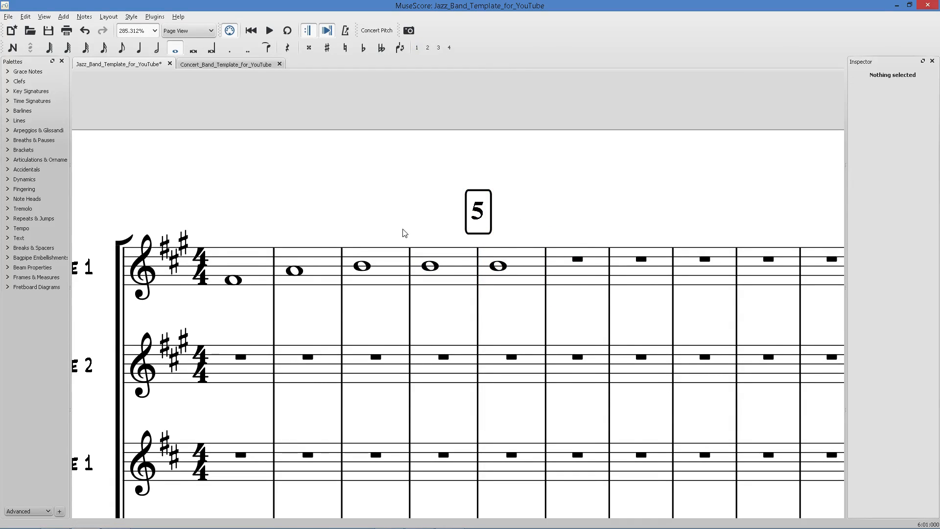
Step: Give the rehearsal mark's box frame a border radius of 0 in its text properties, and save the score
click(483, 213)
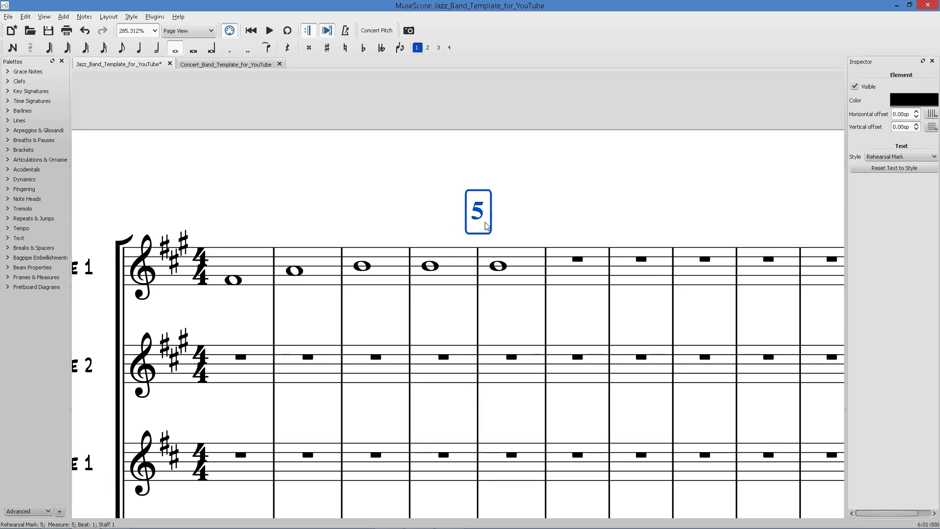
right_click(478, 212)
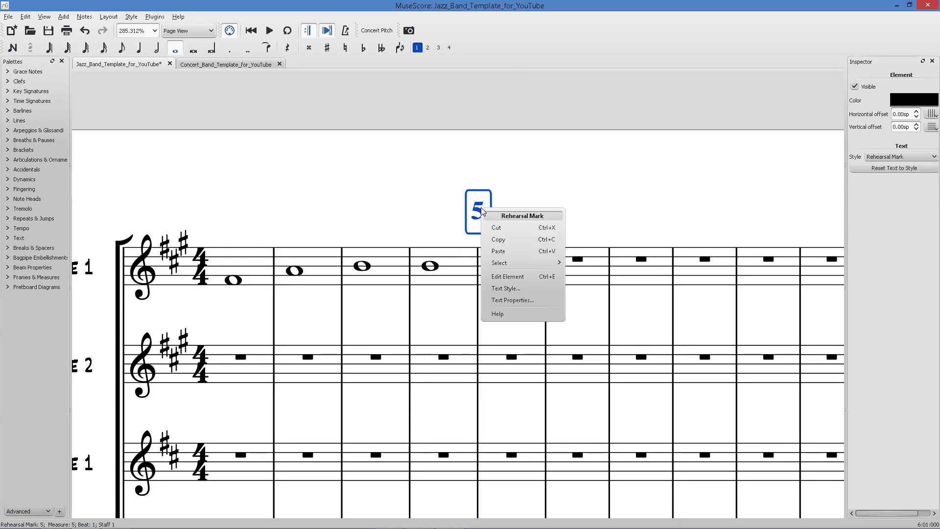
click(489, 299)
click(431, 331)
drag(435, 331, 423, 331)
text(0)
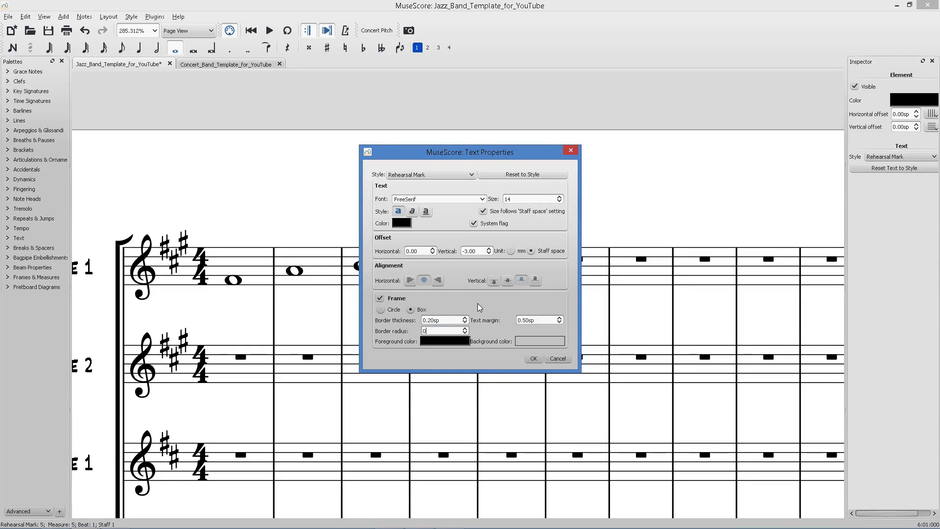
click(459, 324)
click(533, 358)
scroll(397, 243, down, 6)
key(ctrl+s)
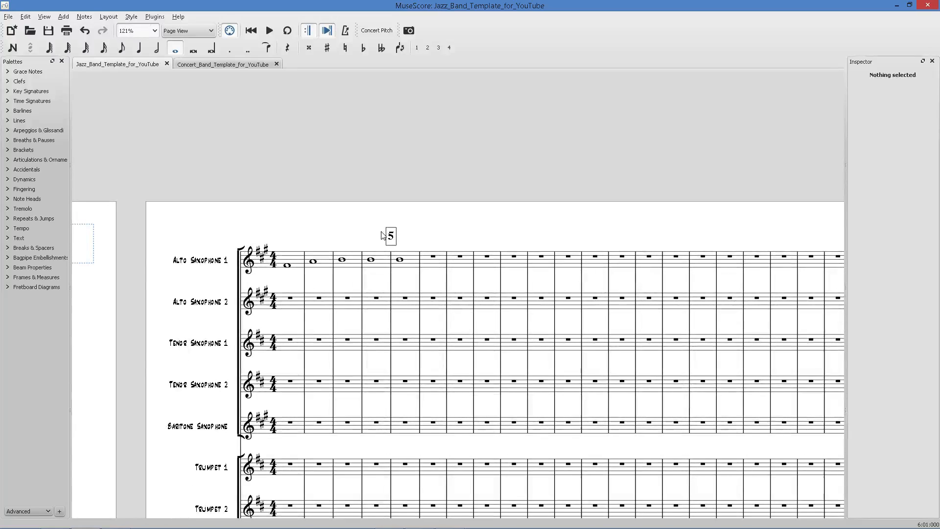
key(ctrl+z)
key(ctrl+y)
Step: Stretch the vertical frame around the title to a height of about 21 sp
scroll(343, 227, down, 6)
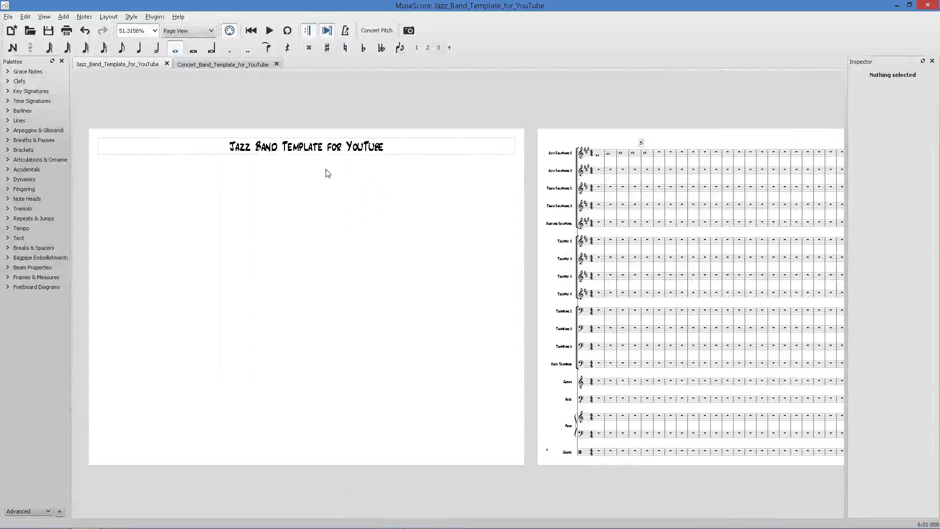
double_click(321, 160)
click(312, 170)
double_click(311, 155)
drag(307, 156, 306, 172)
click(299, 184)
Step: Add a subtitle text to the vertical frame holding the score title
right_click(312, 165)
mouse_move(372, 241)
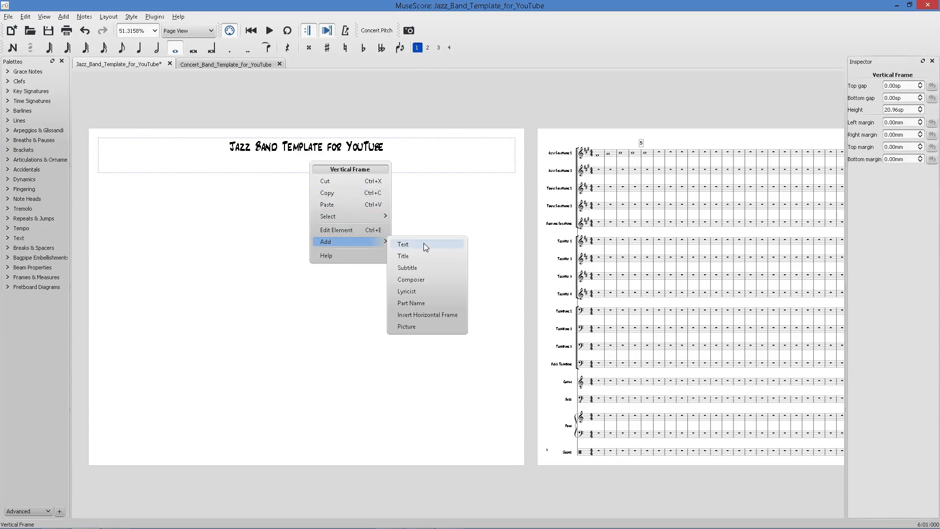
click(425, 266)
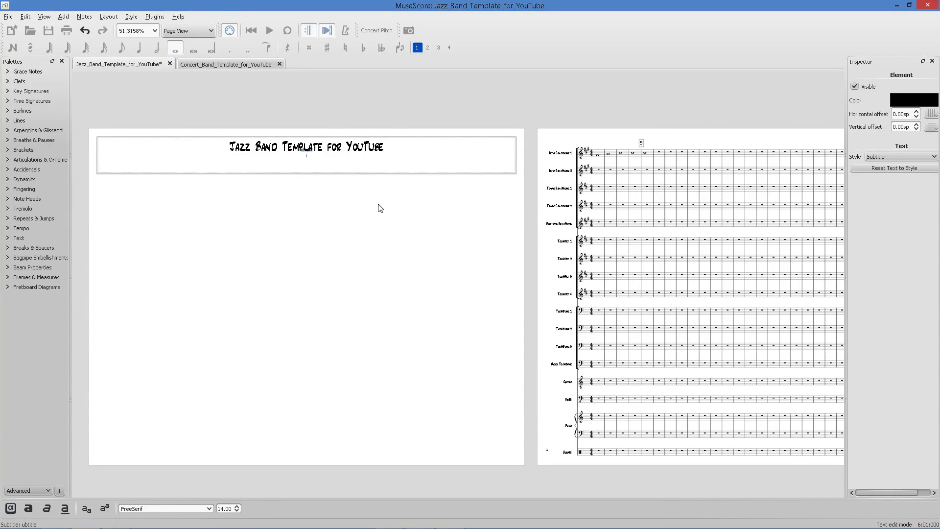
click(372, 206)
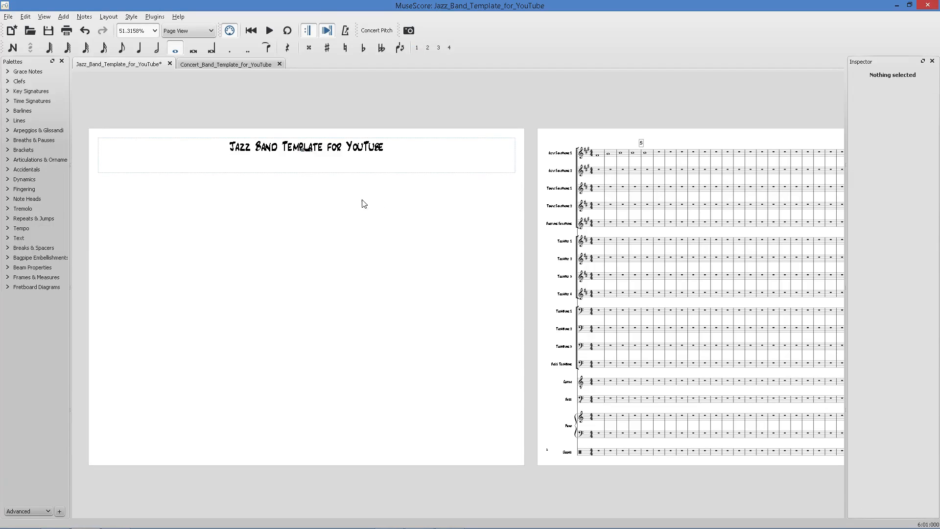
Step: Move the subtitle down clear of the title, to a vertical offset of about 4.36 sp
scroll(298, 153, up, 5)
click(309, 155)
click(309, 158)
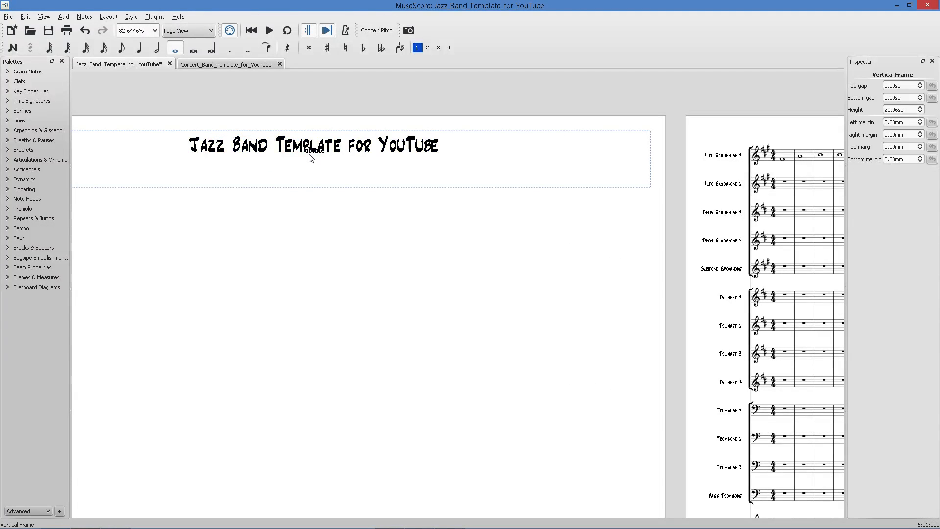
ctrl+click(308, 155)
mouse_move(309, 156)
mouse_down()
mouse_move(310, 180)
mouse_move(314, 146)
mouse_move(313, 173)
mouse_move(314, 165)
mouse_up()
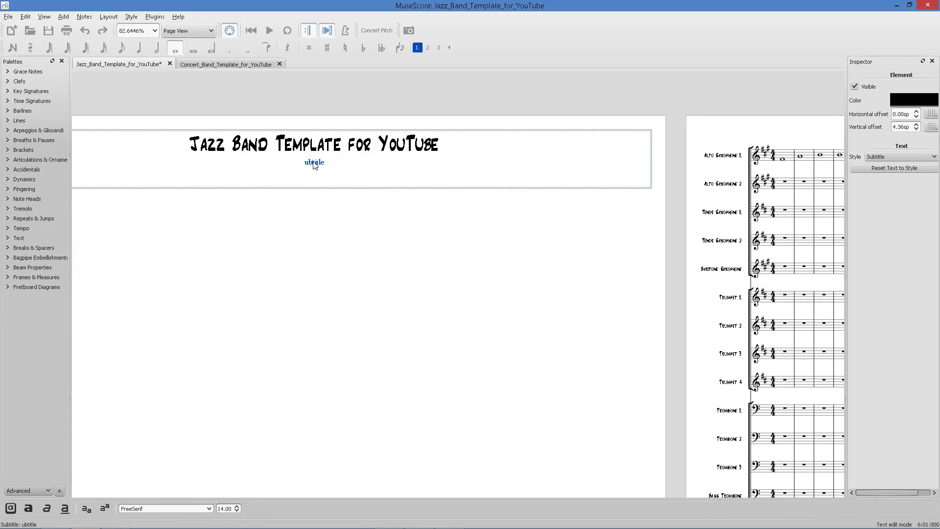
Step: Correct the subtitle's wording to "Subtitle" and enlarge its font size
double_click(306, 163)
text(S)
double_click(308, 165)
scroll(237, 506, up, 11)
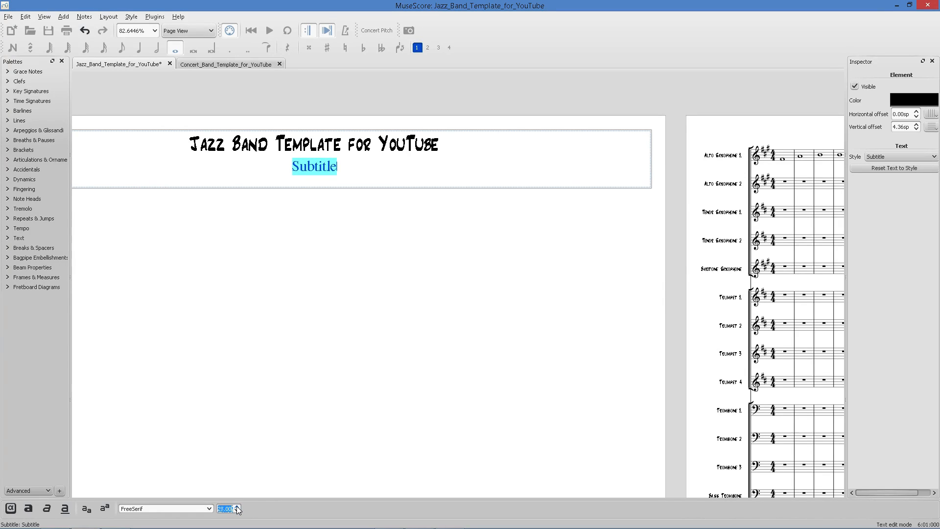
click(357, 392)
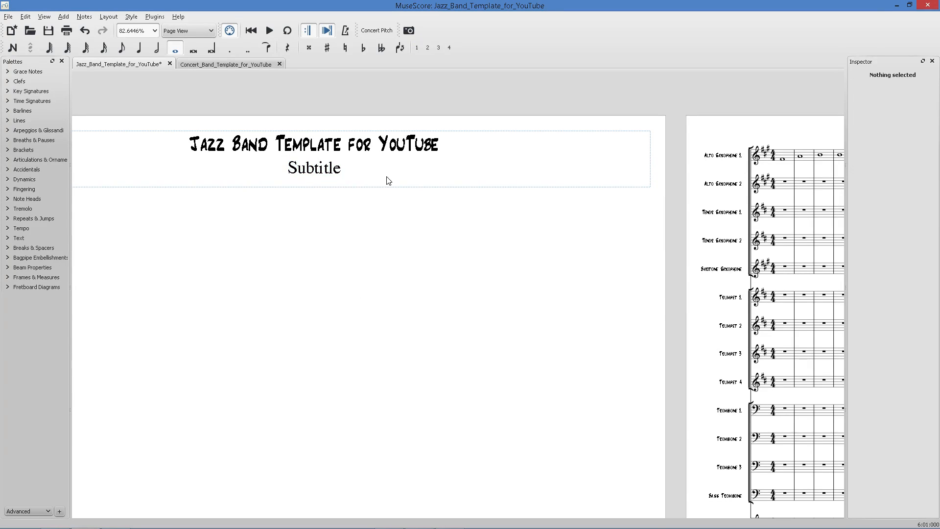
Step: Set the subtitle's font to Inkpen2 Script in its text properties
right_click(333, 169)
click(373, 257)
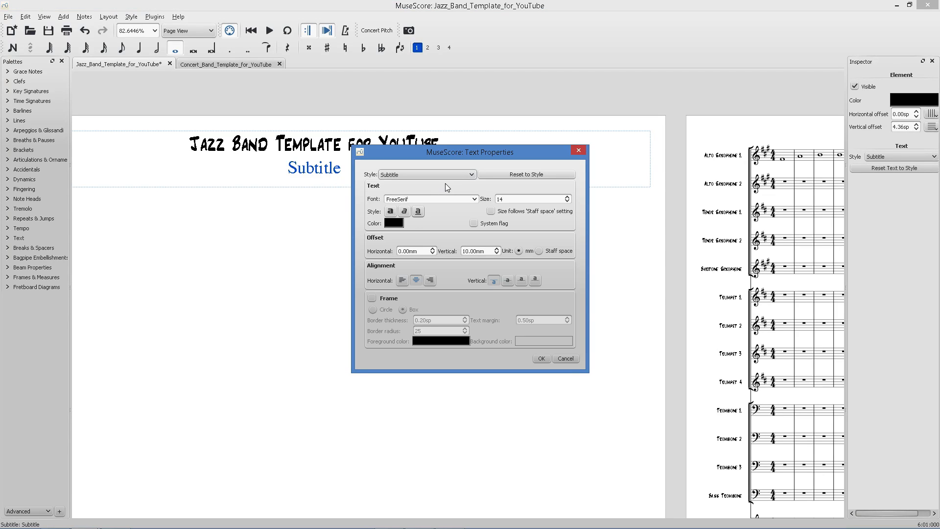
click(474, 199)
scroll(455, 274, down, 8)
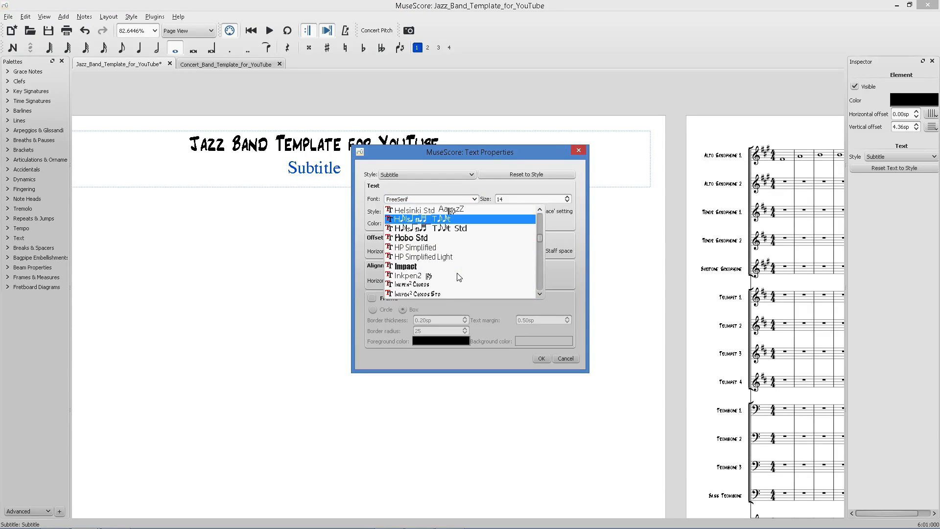
scroll(446, 284, down, 2)
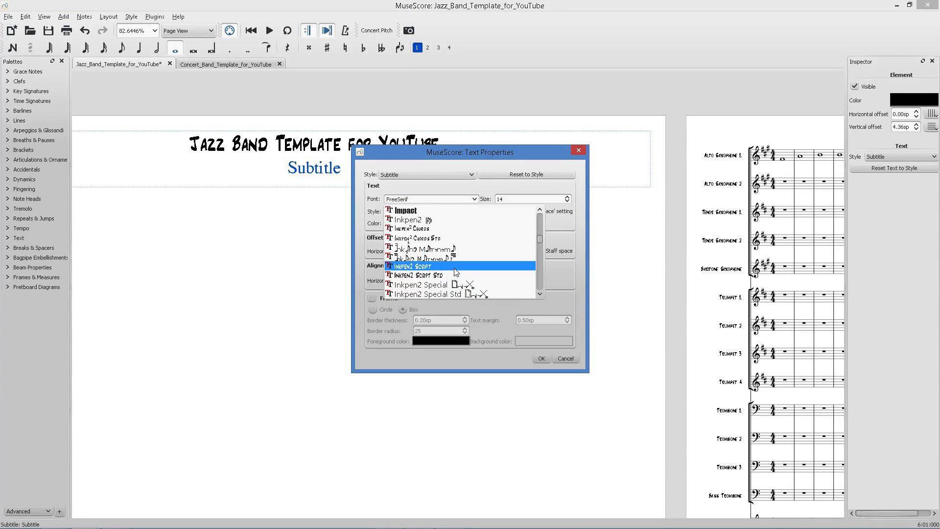
click(509, 263)
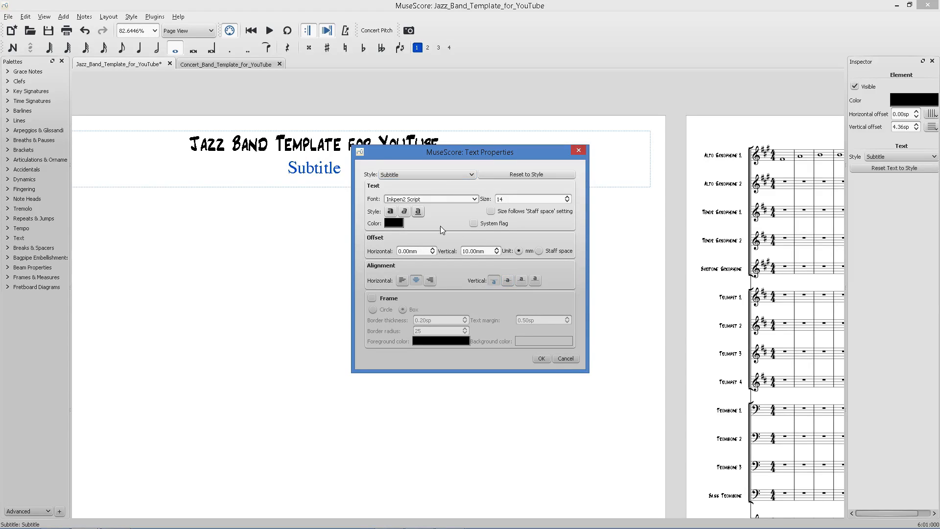
click(541, 358)
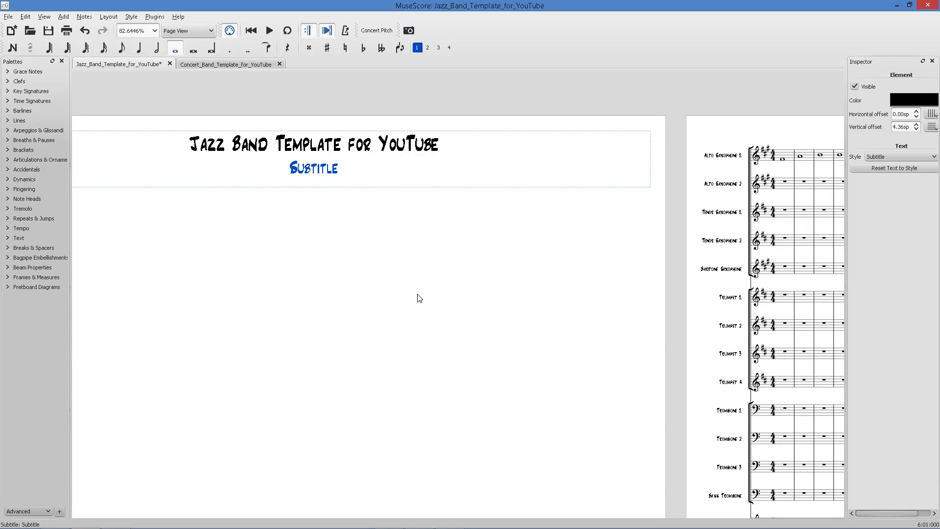
key(Escape)
scroll(286, 256, down, 4)
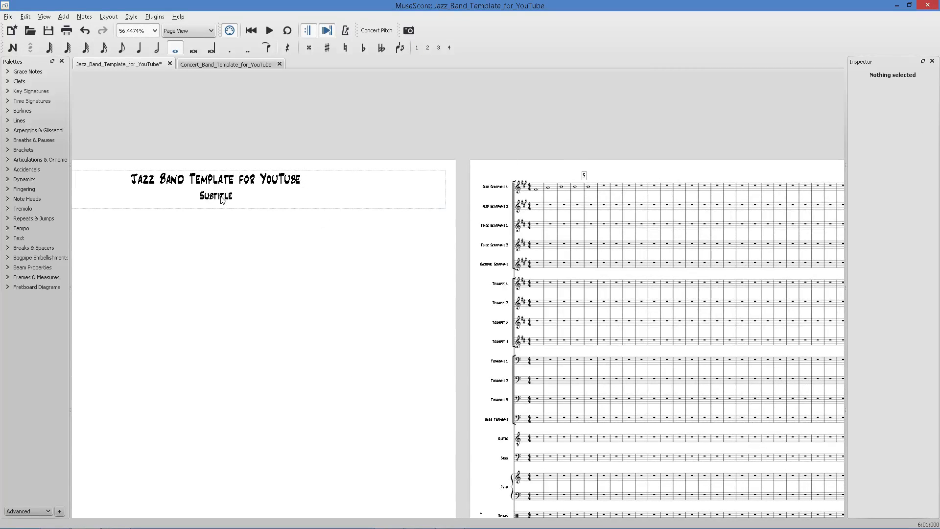
Step: Shrink the vertical frame around the title and subtitle to a height of about 17.51 sp
click(222, 198)
double_click(227, 205)
drag(218, 209, 224, 201)
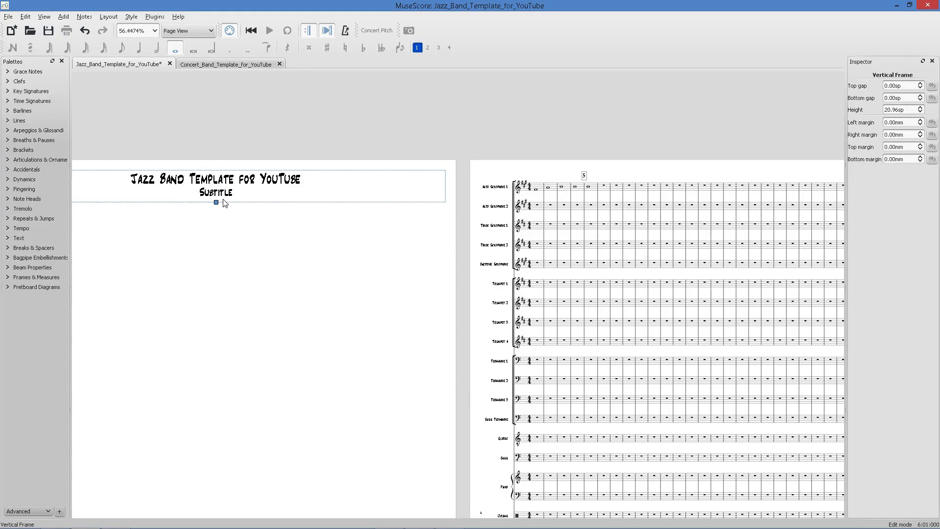
click(224, 216)
Step: Add a composer text to the title frame reading "Word and Music by:" with "Arrangement by Idiut" on a second line
right_click(262, 201)
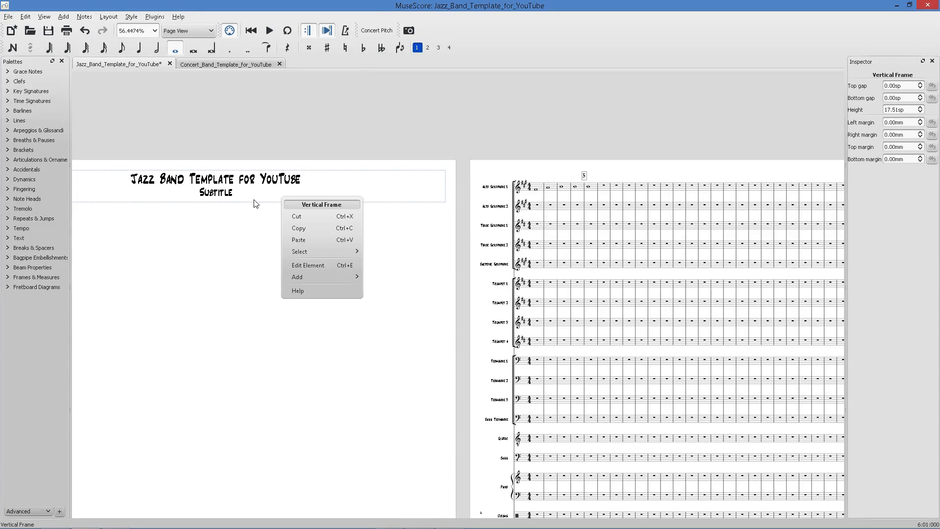
mouse_move(346, 284)
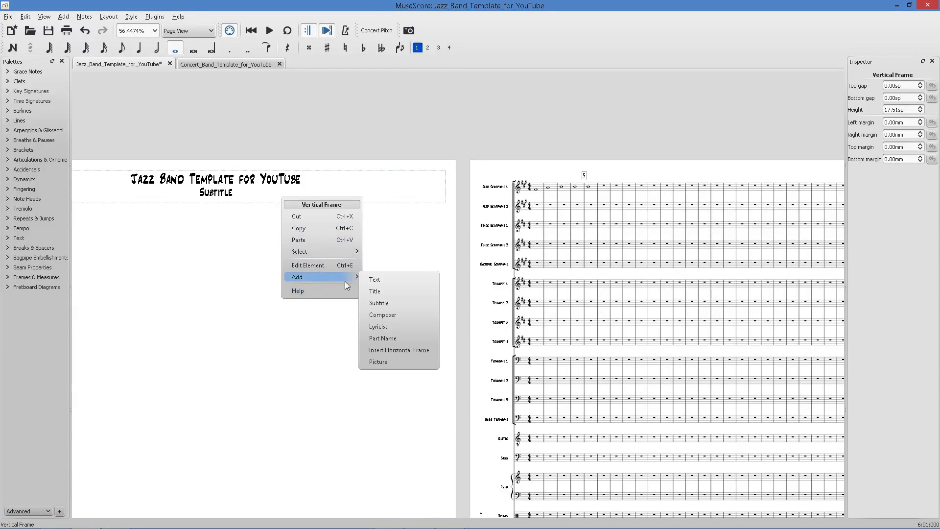
click(398, 315)
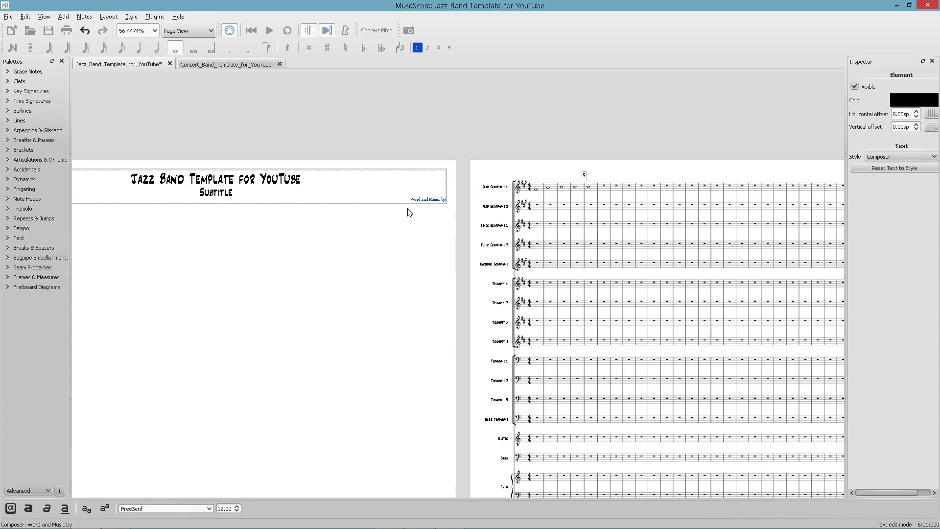
key(Return)
scroll(441, 242, up, 19)
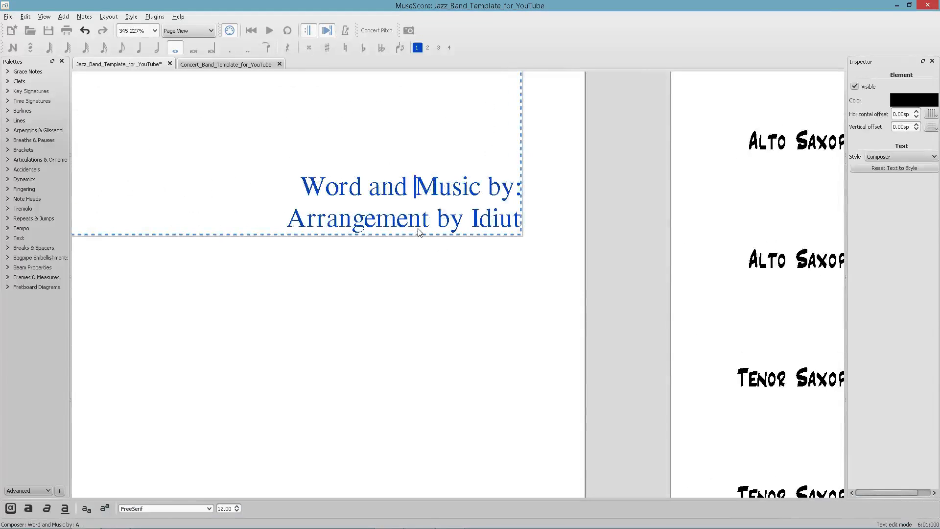
Step: Enlarge both lines of the composer text to font size 23
key(ctrl+a)
scroll(238, 511, up, 9)
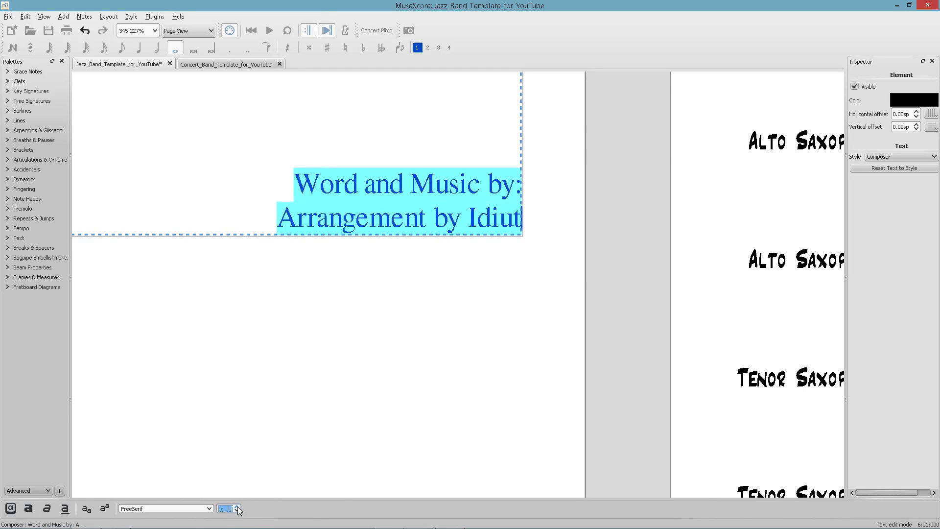
click(377, 441)
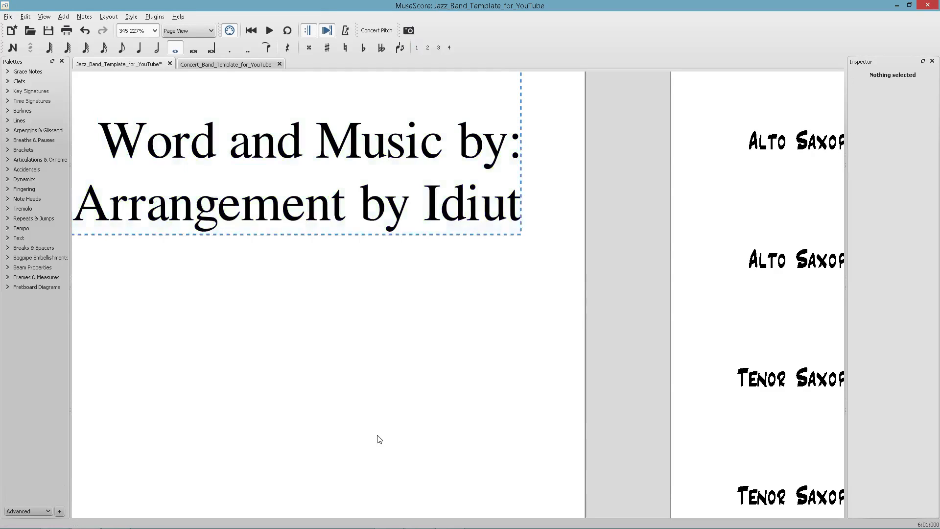
Step: Switch to the browser to check the credit layout in the "Give It One" score preview, and return to MuseScore
key(alt+Tab)
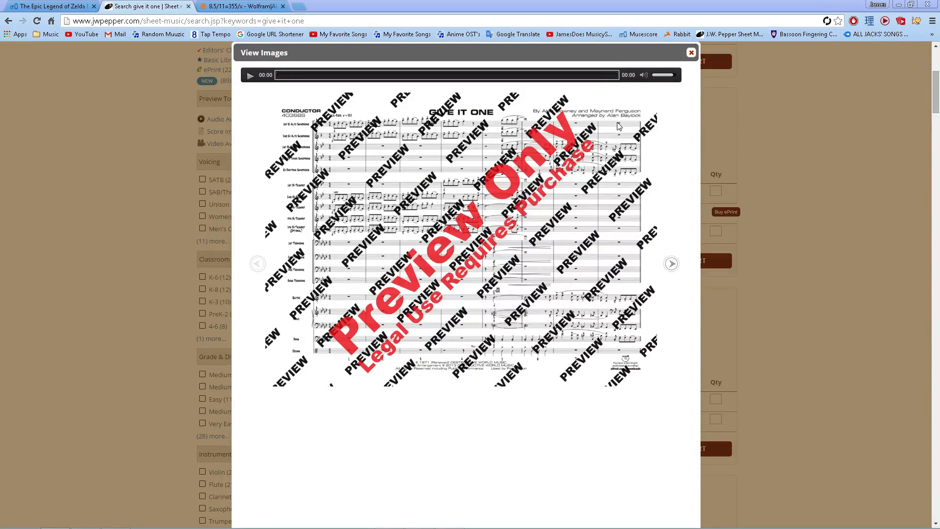
key(alt+Tab)
scroll(532, 267, down, 5)
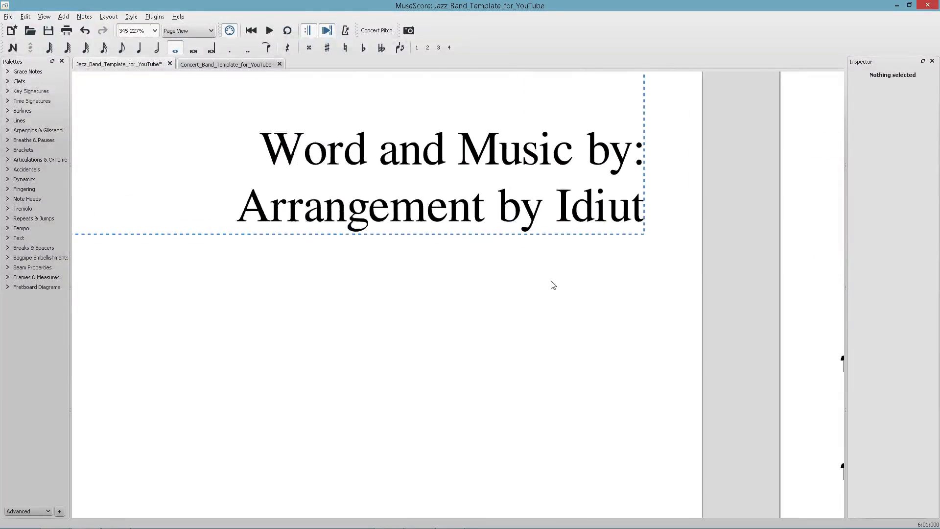
Step: Set the "Word and Music by:" line of the composer text in the Inkpen2 Script font
double_click(435, 241)
click(420, 301)
click(443, 236)
double_click(443, 235)
drag(389, 206, 493, 206)
drag(567, 205, 606, 206)
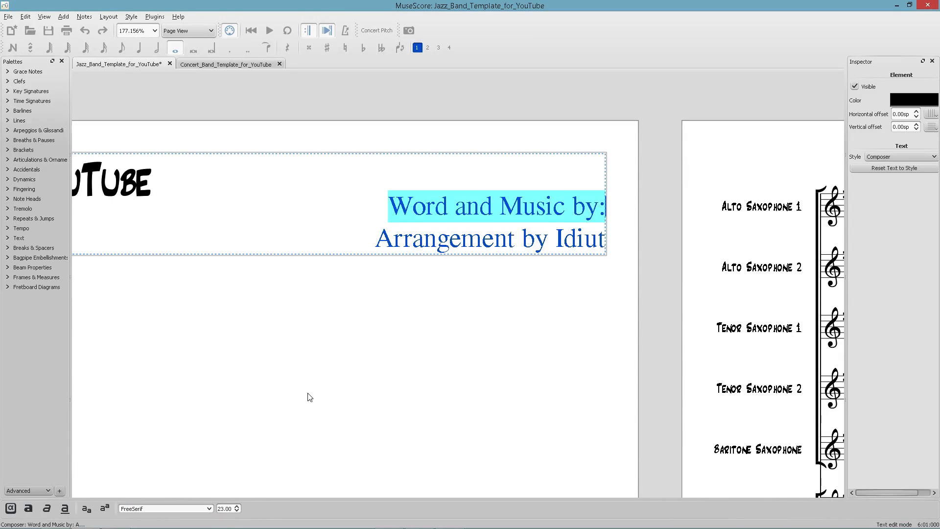
click(212, 510)
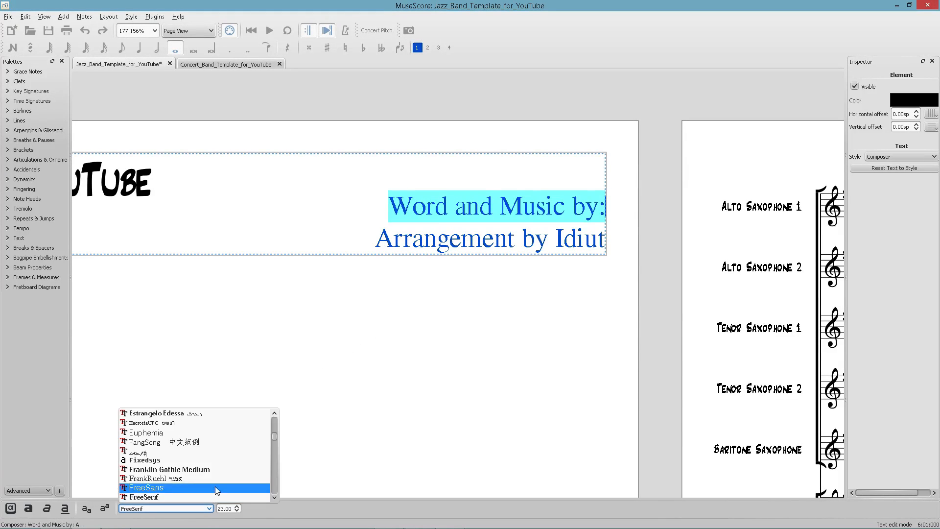
scroll(217, 477, down, 3)
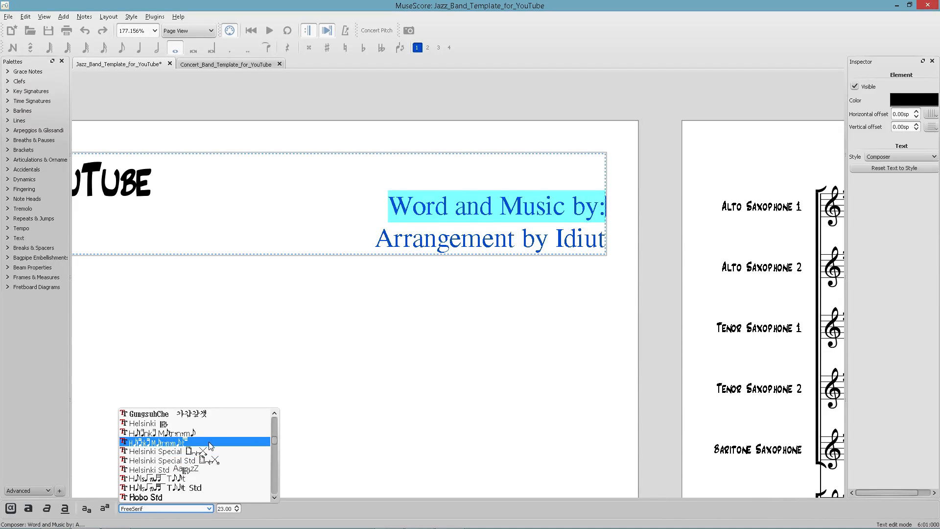
scroll(213, 445, down, 4)
click(211, 462)
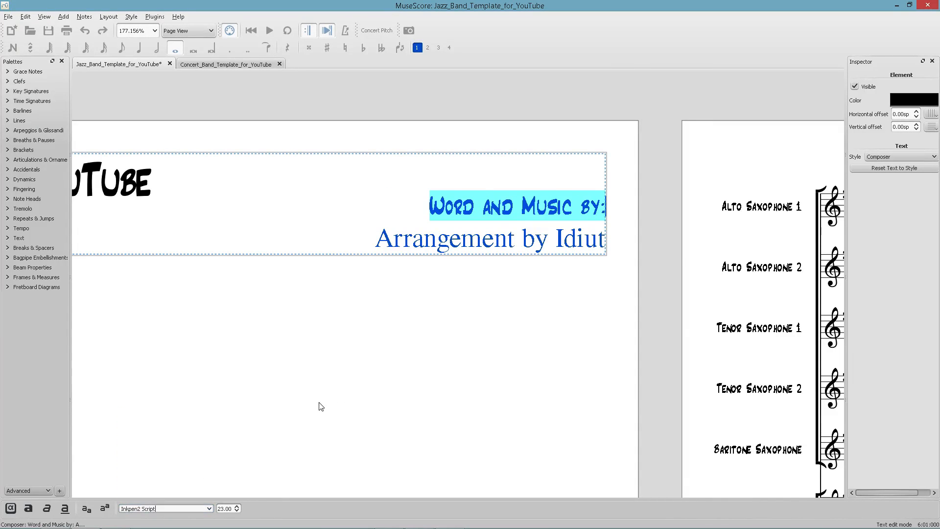
Step: Make "Arrangement by" bold and "Idiut" italic in the second line of the composer text
key(Escape)
double_click(416, 243)
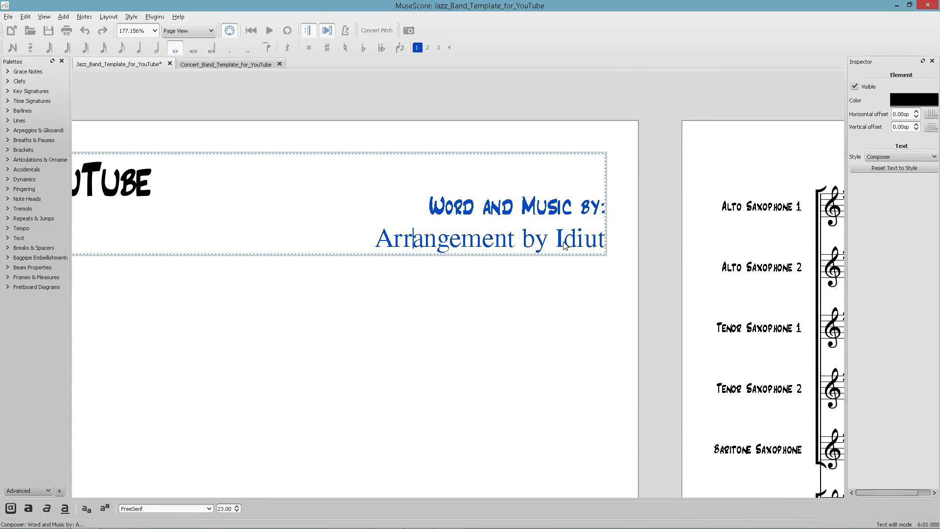
drag(552, 244, 315, 248)
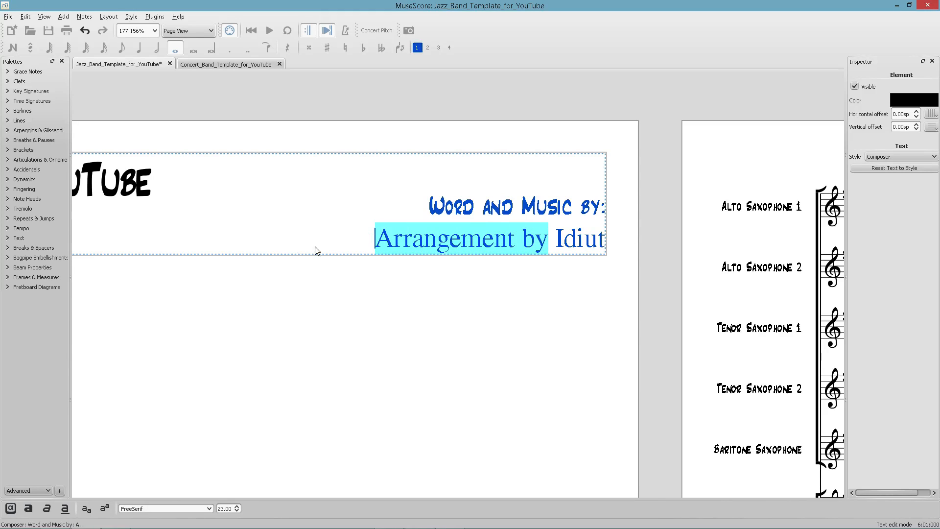
click(399, 279)
scroll(392, 269, down, 5)
double_click(505, 247)
drag(501, 248, 540, 247)
key(ctrl+i)
click(458, 309)
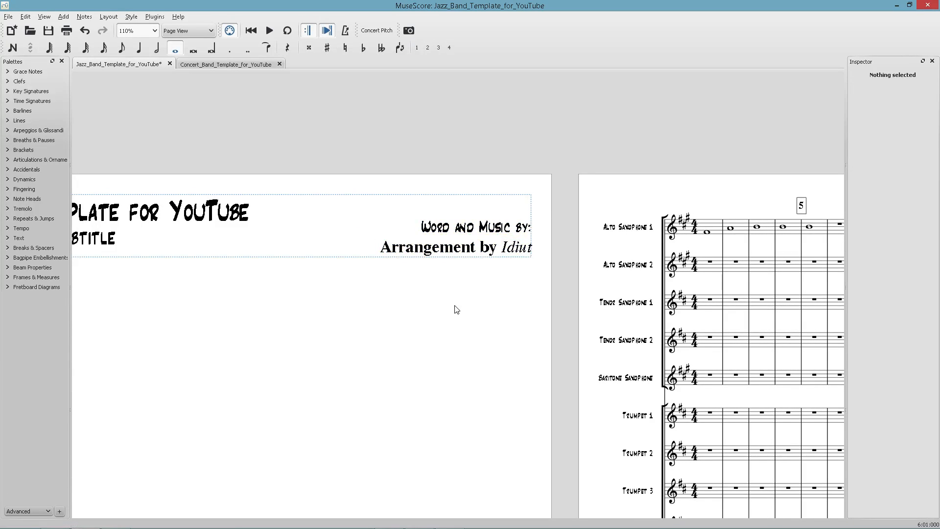
Step: Pad the end of the "Word and Music by:" line to shift it slightly inward from the frame edge
scroll(458, 309, down, 4)
scroll(479, 274, down, 2)
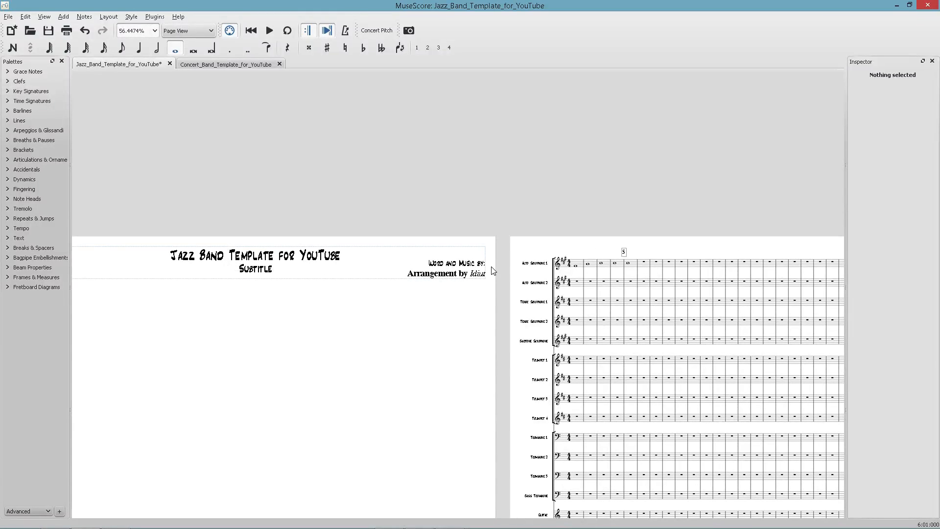
double_click(482, 275)
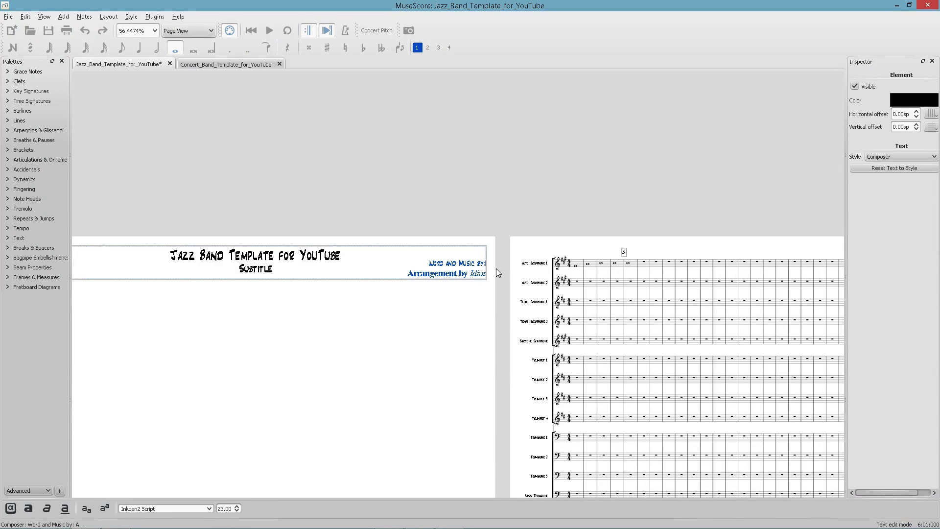
key(Escape)
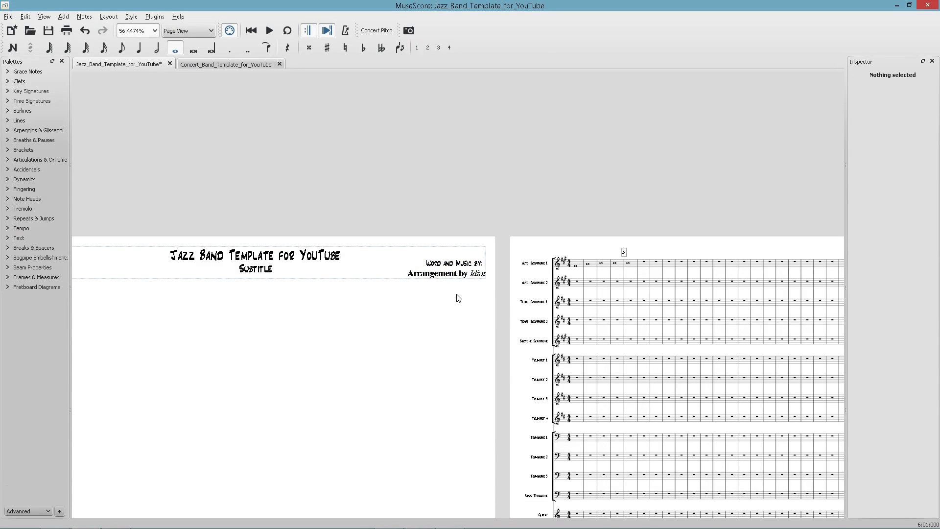
Step: Append empty measures to the end of the score until it runs onto another page with short instrument names
scroll(453, 295, down, 3)
scroll(411, 279, right, 3)
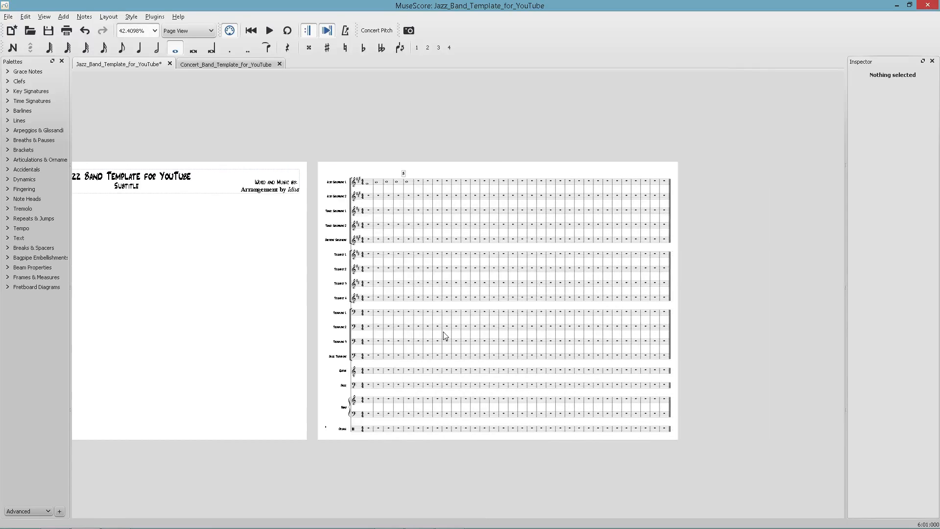
scroll(441, 325, up, 5)
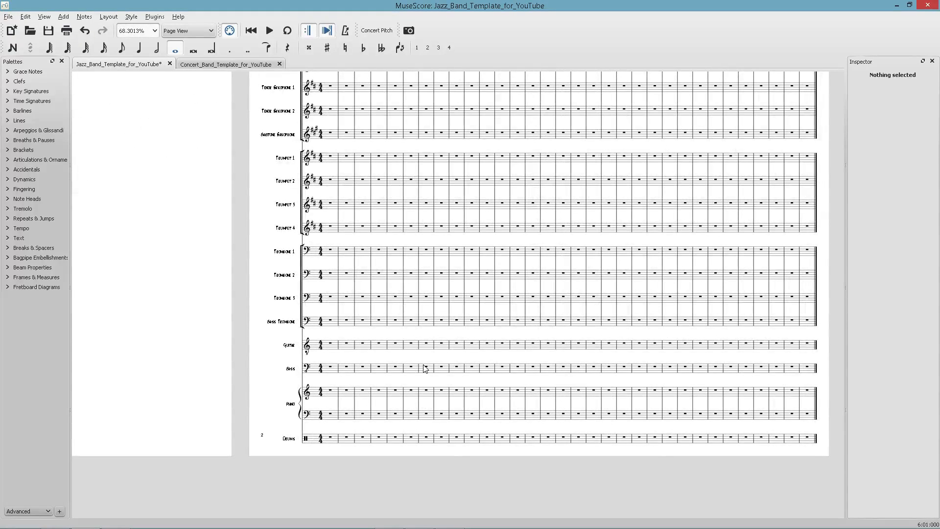
scroll(269, 275, down, 6)
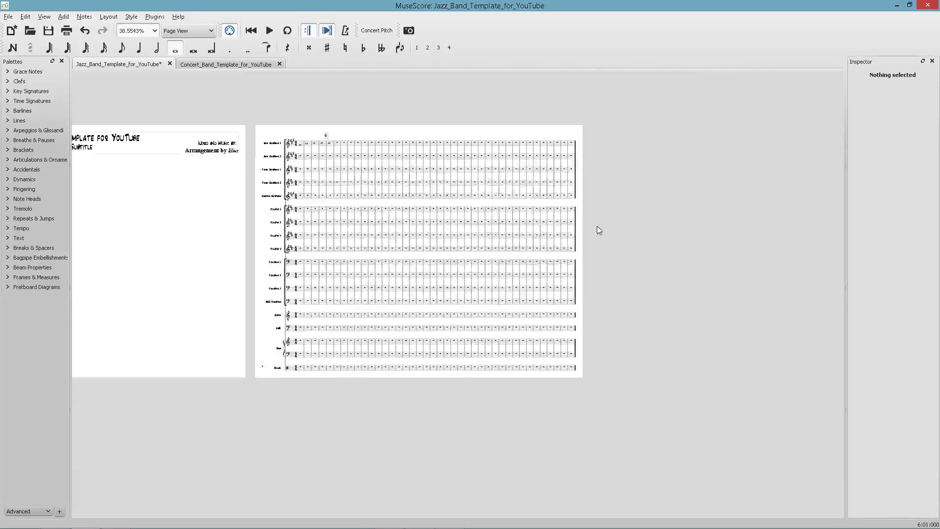
scroll(685, 220, up, 7)
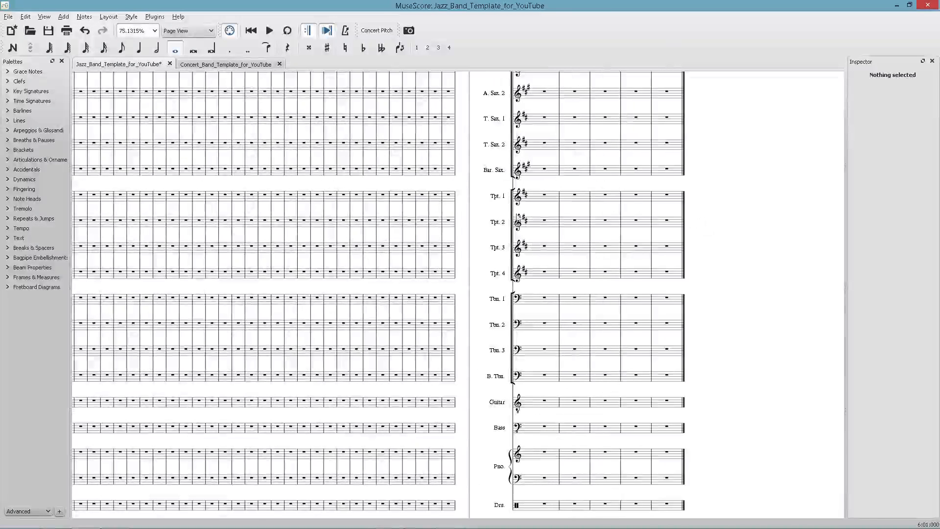
right_click(499, 252)
click(531, 341)
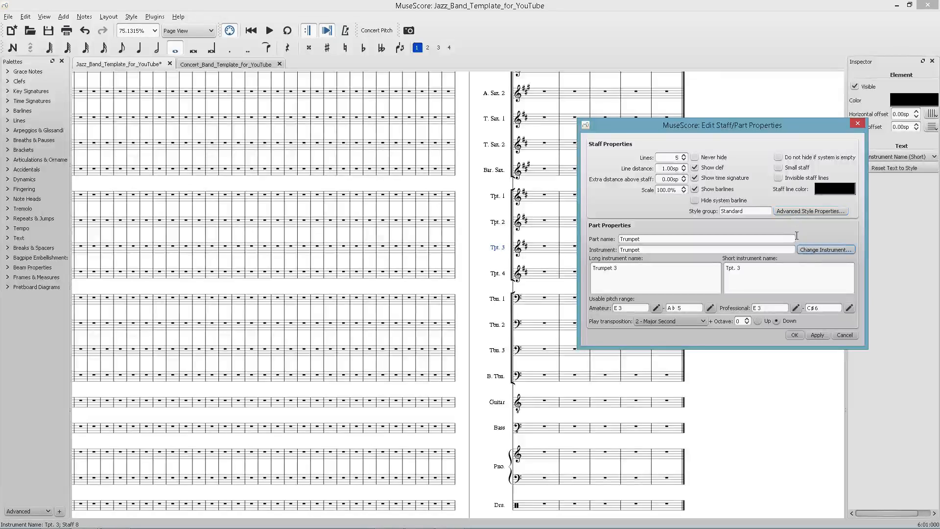
click(842, 336)
Step: Change the font of the Instrument Name (Short) text style to Inkpen2 Script
right_click(507, 250)
click(530, 327)
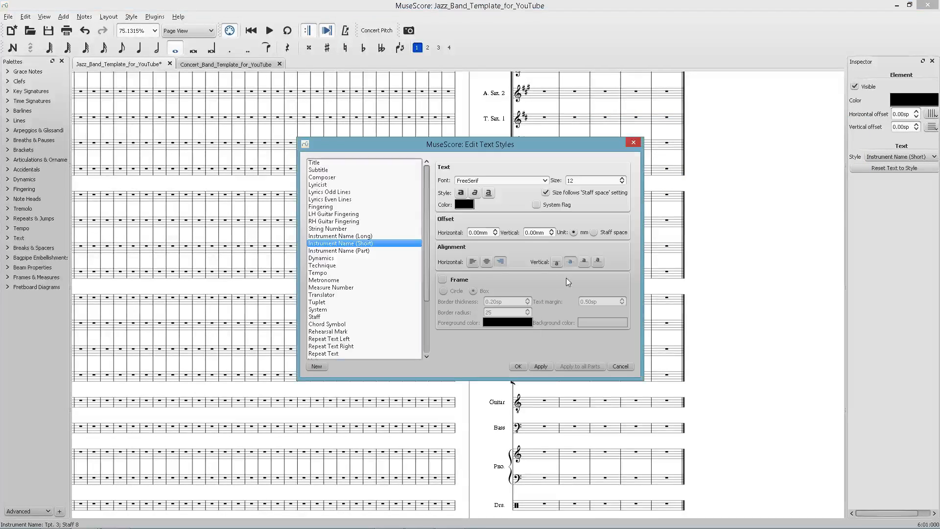
click(544, 180)
scroll(519, 245, down, 12)
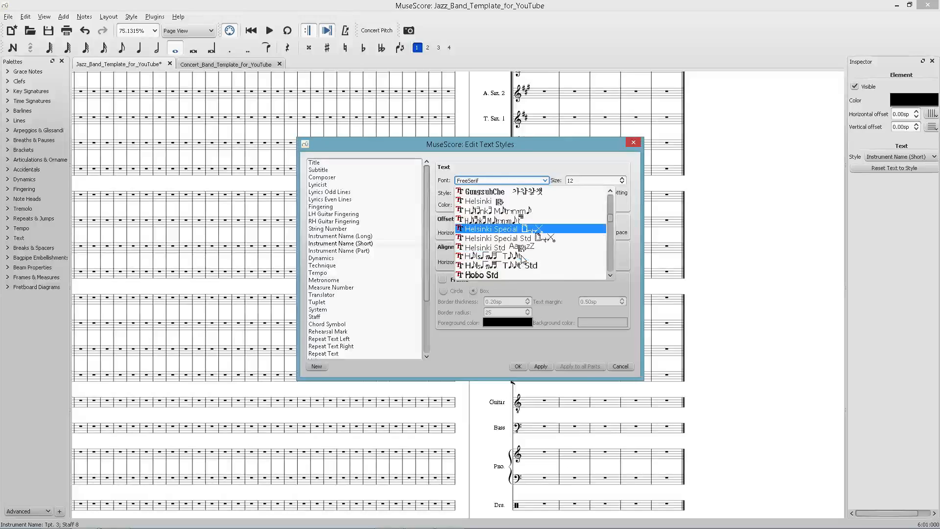
scroll(519, 264, down, 1)
click(519, 266)
click(518, 366)
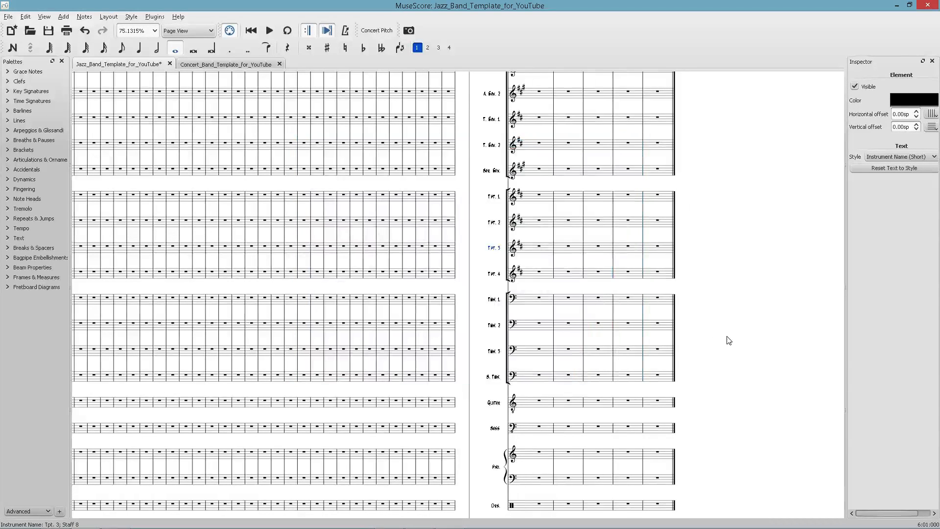
Step: Deselect the instrument name and save the jazz band template
click(725, 339)
scroll(550, 323, down, 6)
scroll(306, 207, up, 9)
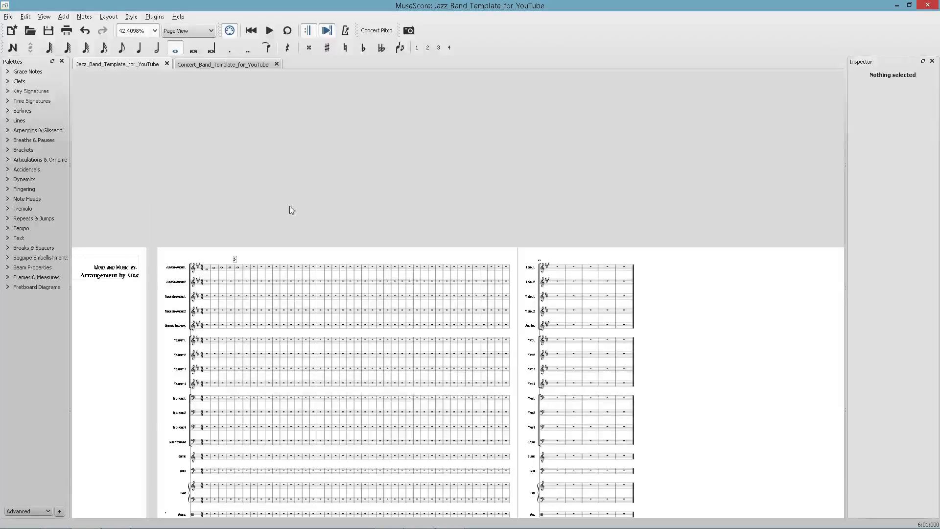
Step: Review the finished template, examining the title page, rehearsal mark, instrument names and staff groupings across the pages
scroll(207, 301, down, 9)
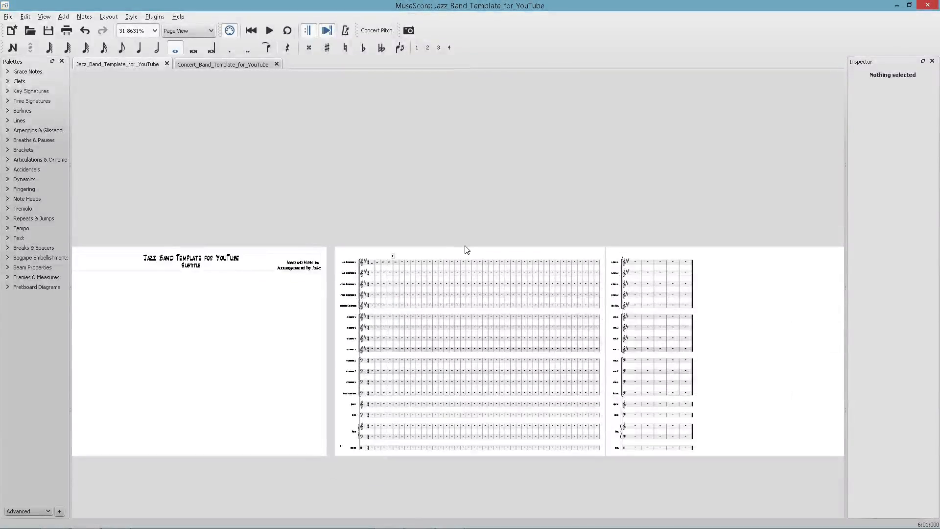
scroll(434, 262, up, 9)
scroll(389, 259, up, 2)
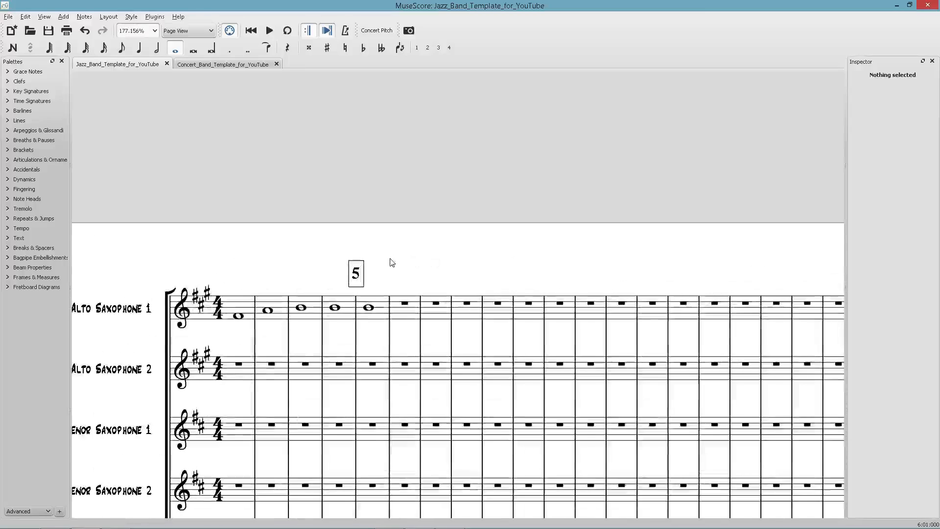
scroll(391, 257, down, 3)
scroll(388, 258, down, 4)
drag(197, 269, 57, 199)
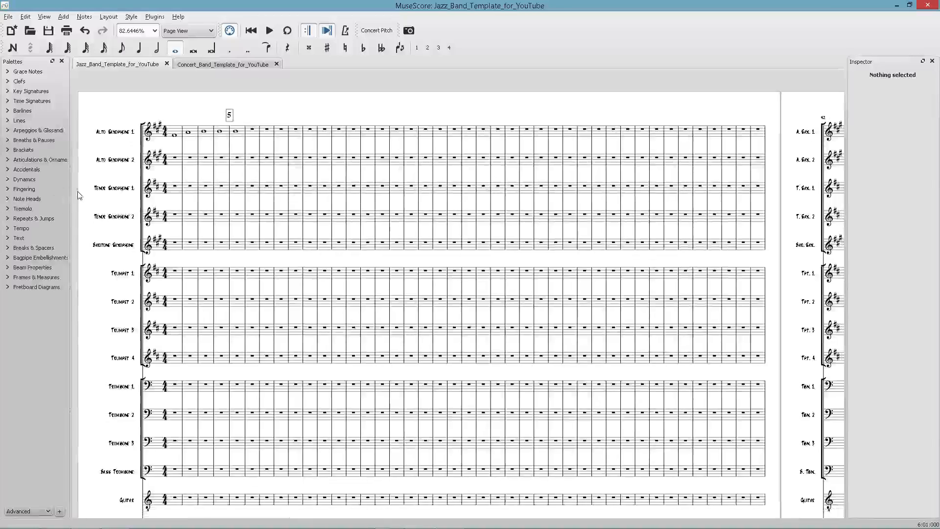
scroll(147, 171, down, 4)
scroll(156, 169, down, 2)
scroll(133, 347, up, 10)
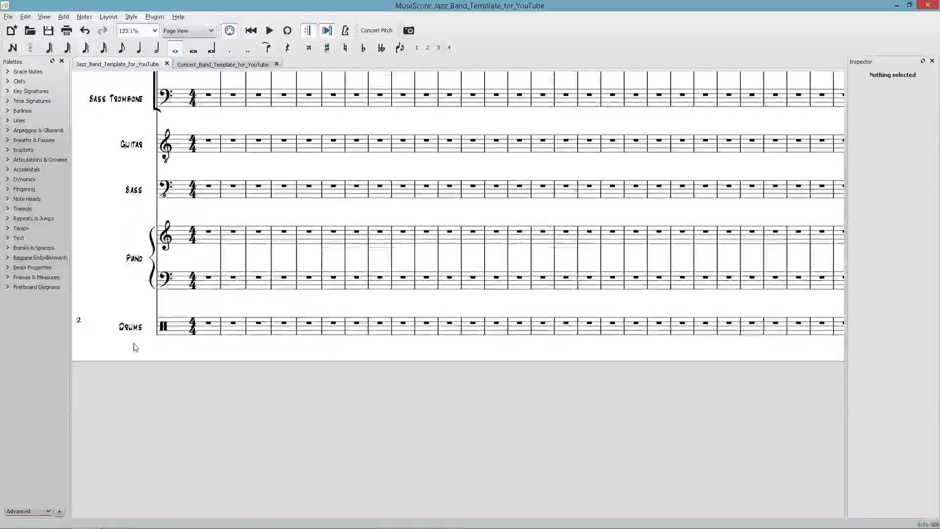
scroll(298, 301, down, 5)
scroll(445, 325, down, 11)
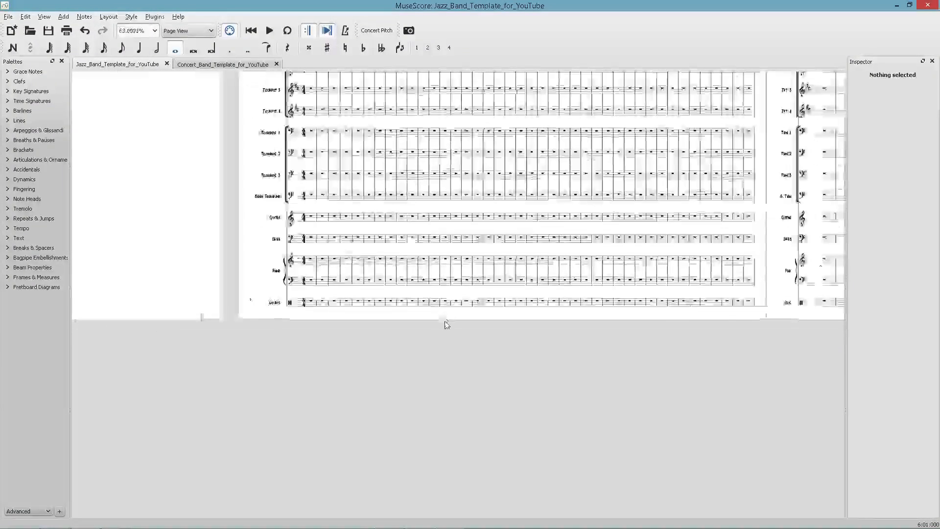
scroll(448, 321, left, 3)
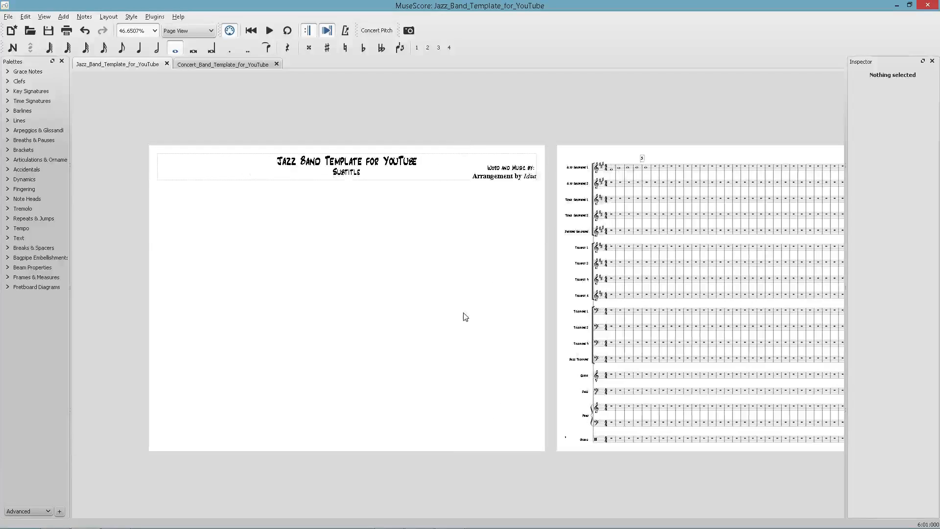
scroll(314, 238, right, 2)
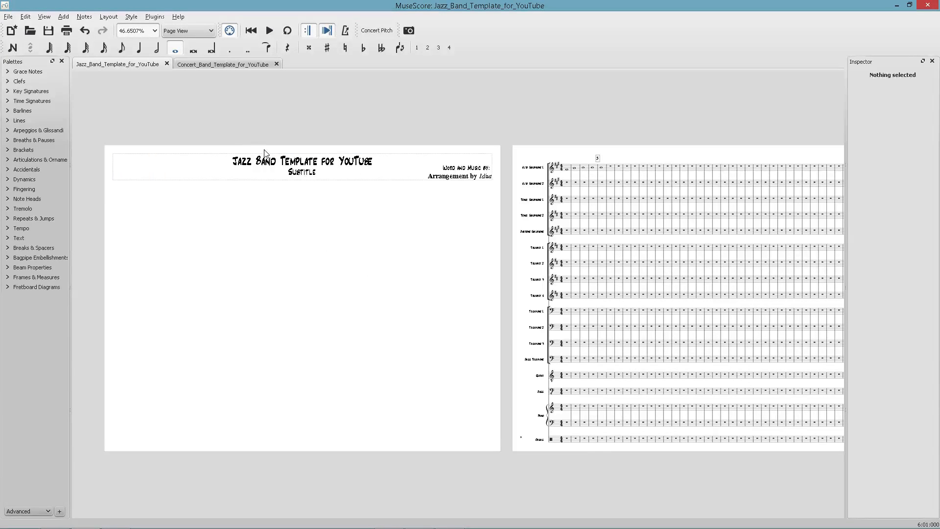